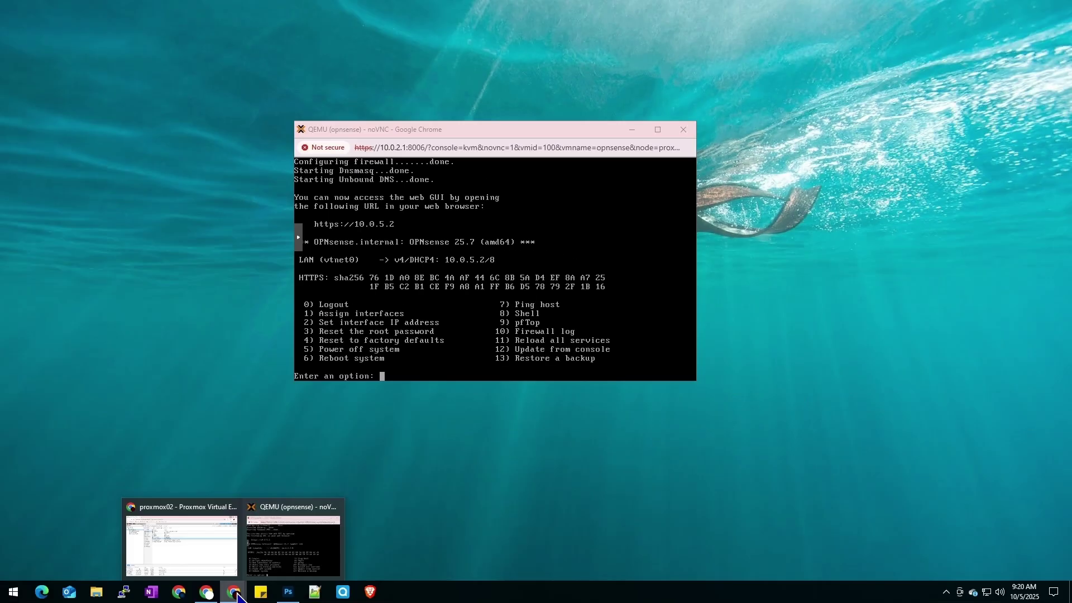
- Add a VirtIO network device to VM 100 (opnsense), keeping the default bridge vmbr0
{"action": "left_click", "coordinate": [211, 545]}
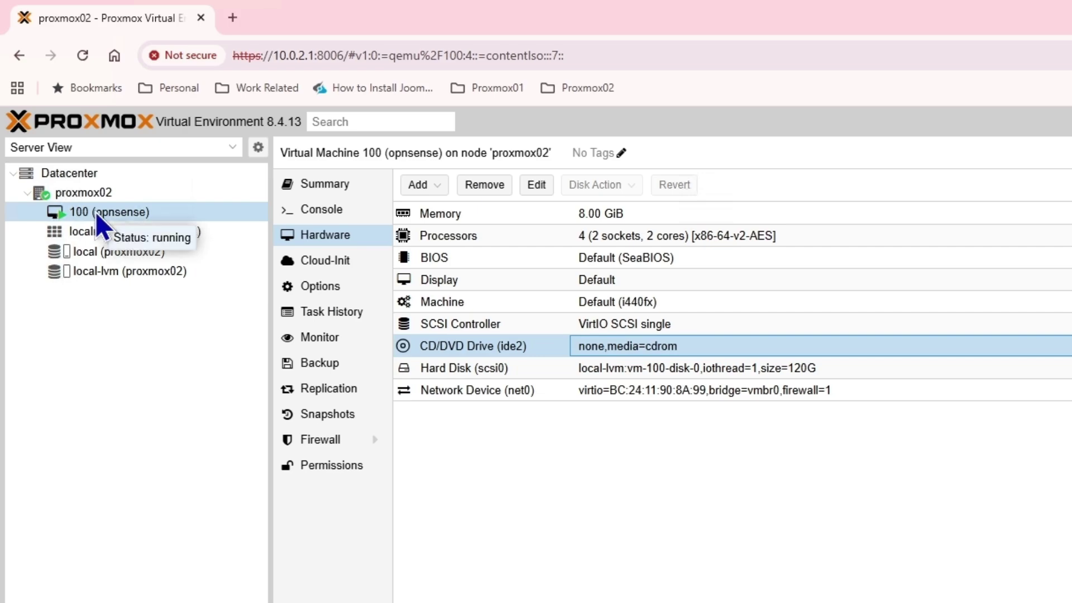
{"action": "left_click", "coordinate": [96, 212]}
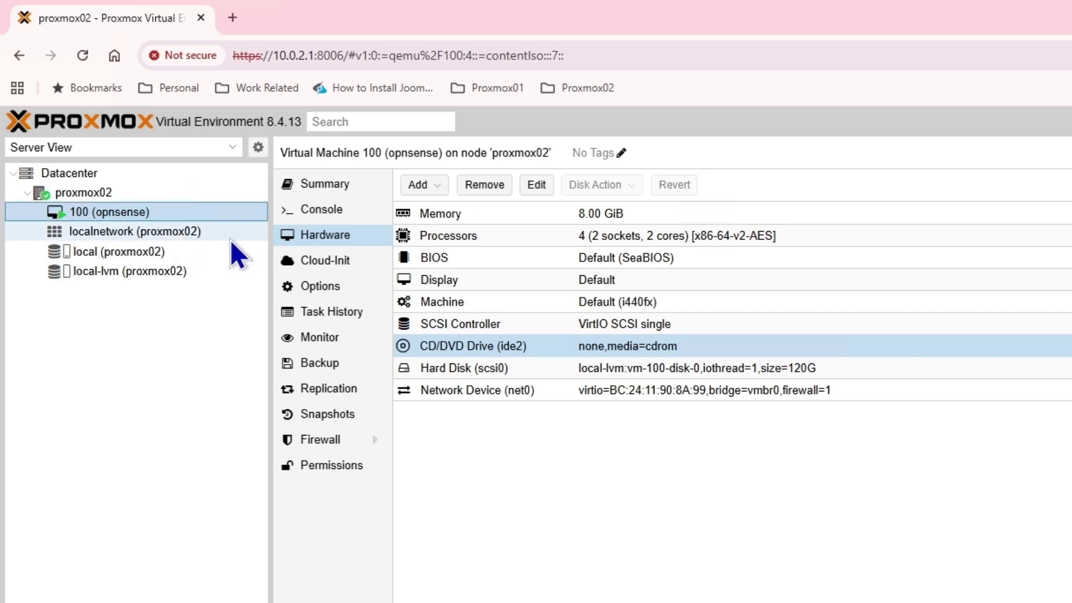
{"action": "left_click", "coordinate": [426, 185]}
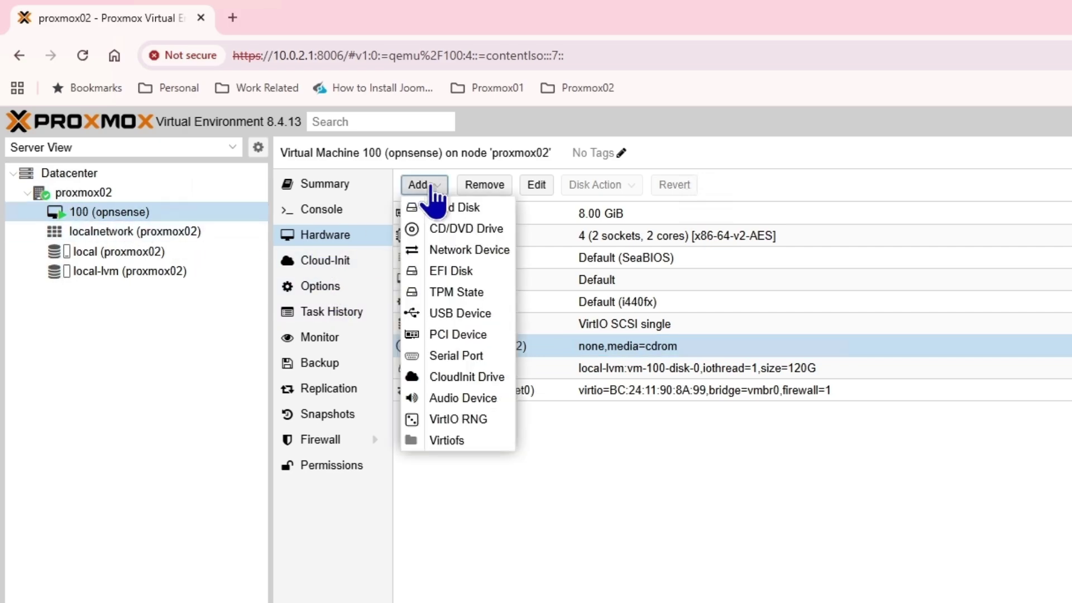
{"action": "left_click", "coordinate": [472, 256]}
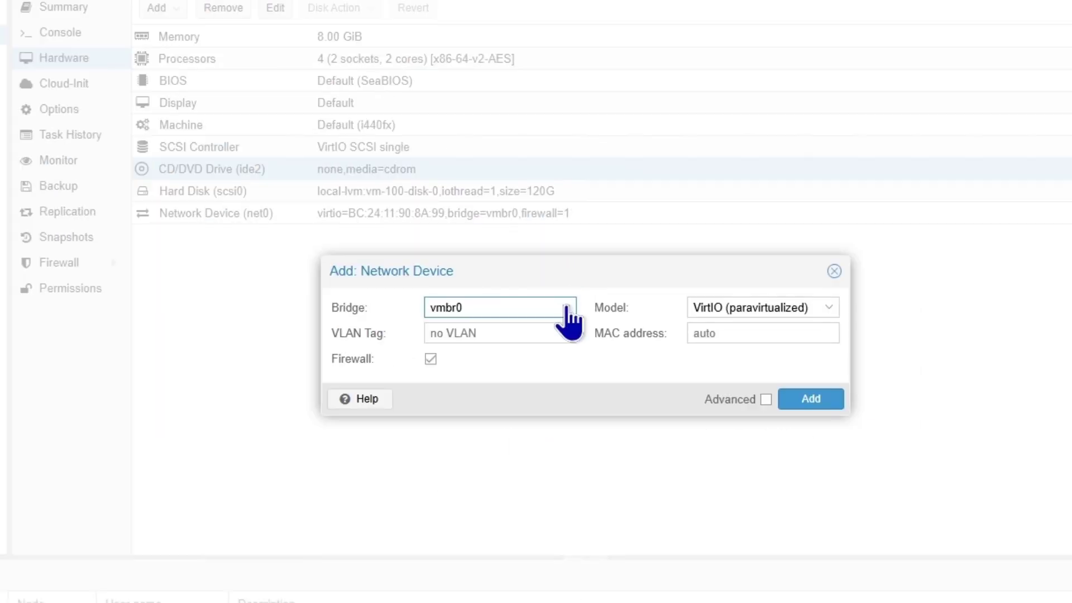
{"action": "left_click", "coordinate": [565, 305]}
{"action": "left_click", "coordinate": [563, 306]}
{"action": "left_click", "coordinate": [807, 399]}
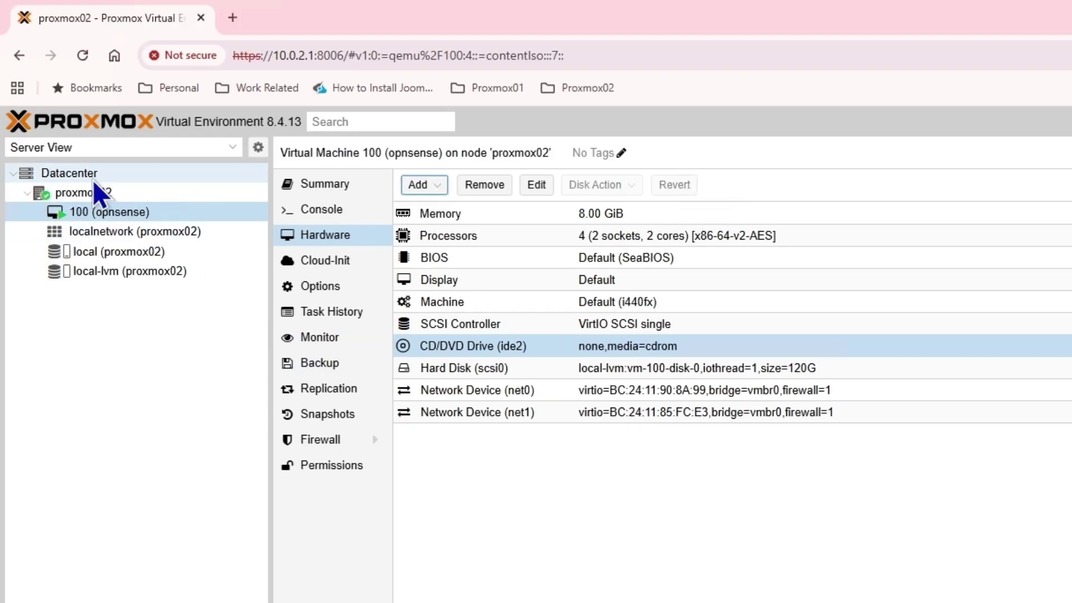
- Create Linux bridge vmbr1 on node proxmox02 with the comment OPNSense_LAN
{"action": "left_click", "coordinate": [84, 192]}
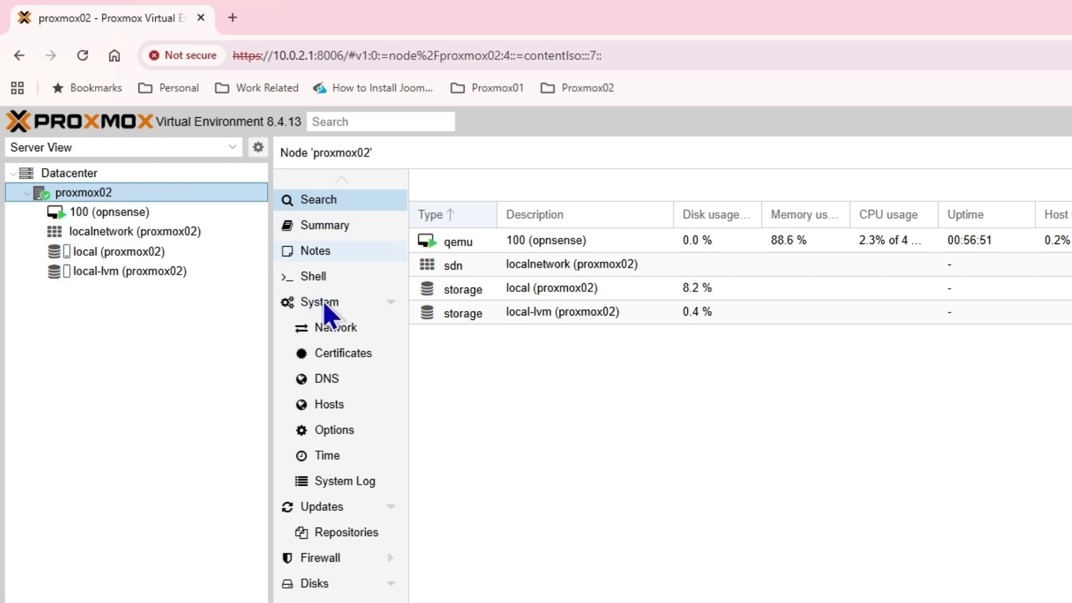
{"action": "left_click", "coordinate": [335, 330]}
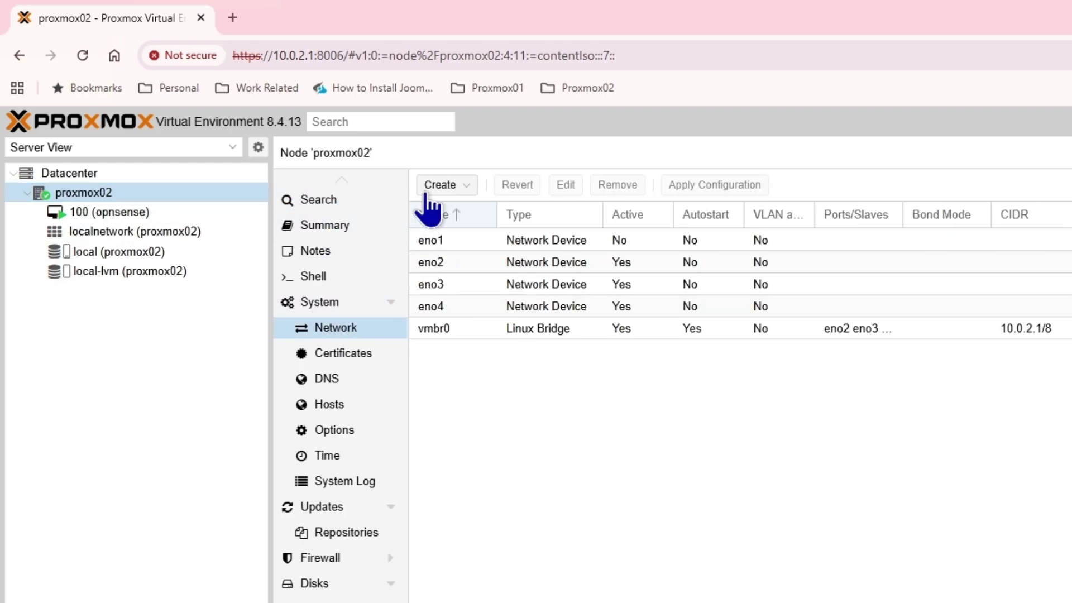
{"action": "left_click", "coordinate": [440, 185]}
{"action": "left_click", "coordinate": [464, 208]}
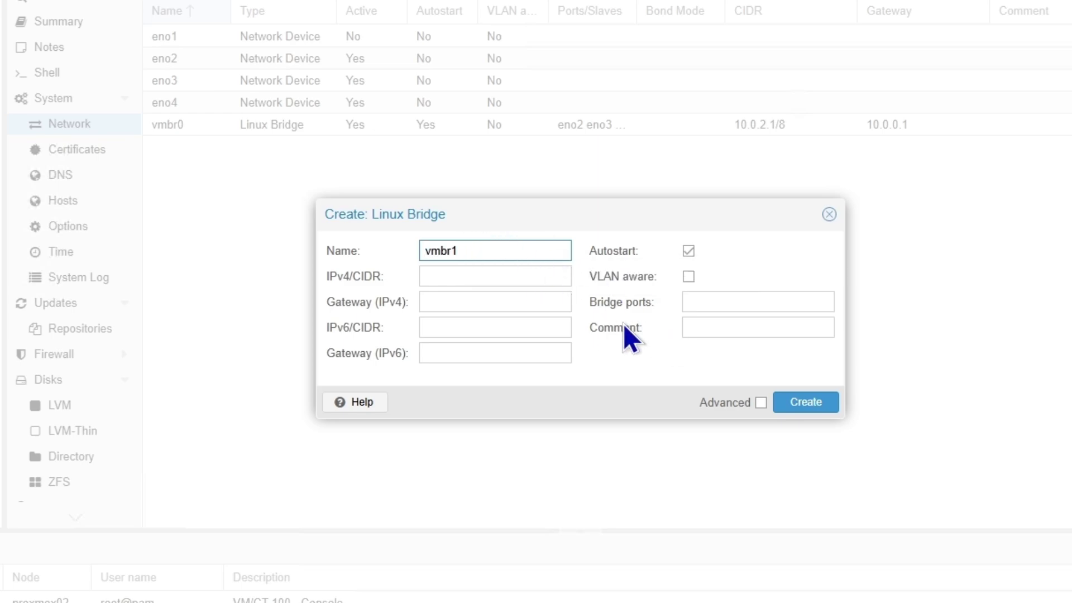
{"action": "left_click", "coordinate": [725, 327]}
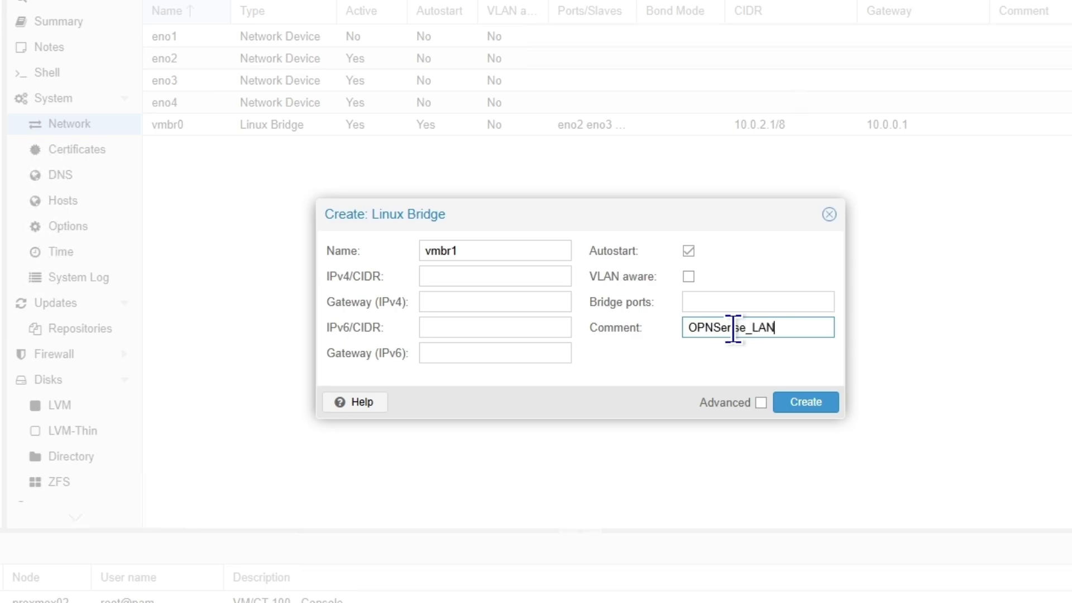
{"action": "left_click", "coordinate": [815, 404]}
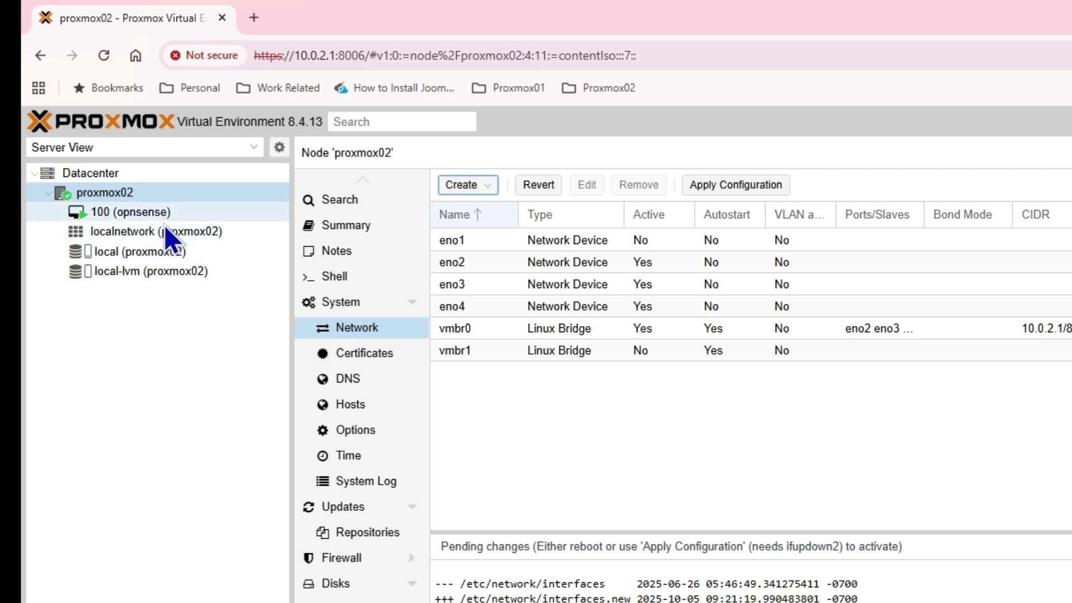
- Switch VM 100's net1 to bridge vmbr1 and dismiss the 'vmbr1 does not exist' hotplug error
{"action": "left_click", "coordinate": [143, 212]}
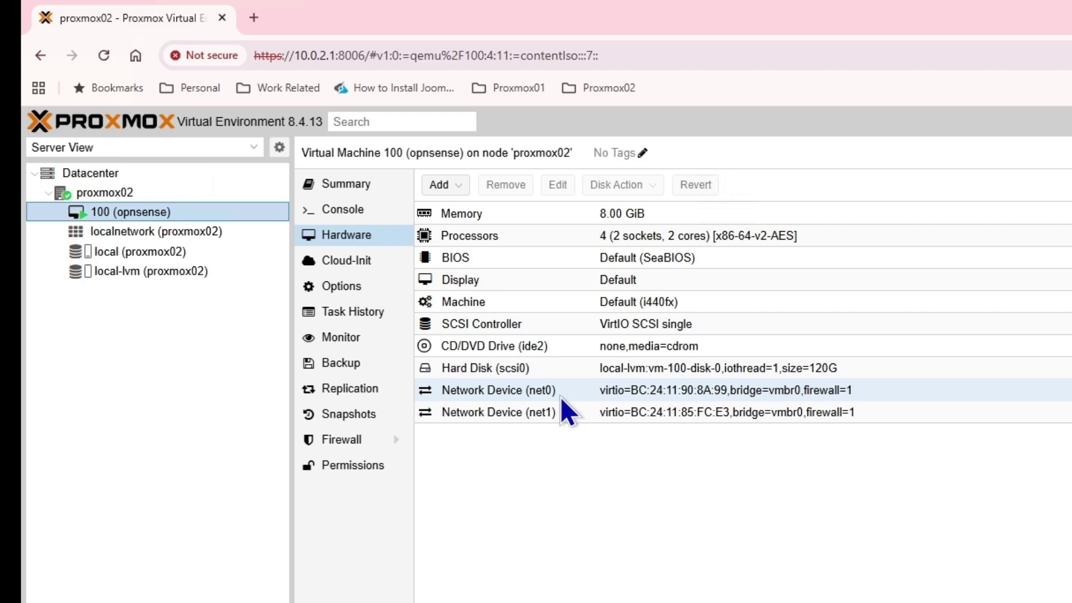
{"action": "double_click", "coordinate": [519, 412]}
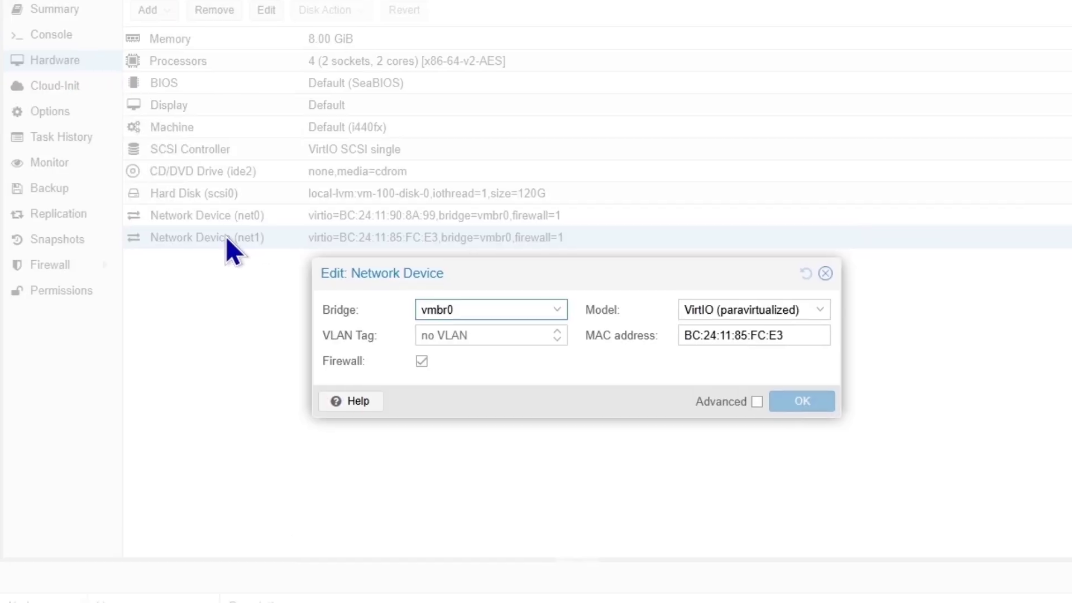
{"action": "left_click", "coordinate": [561, 313]}
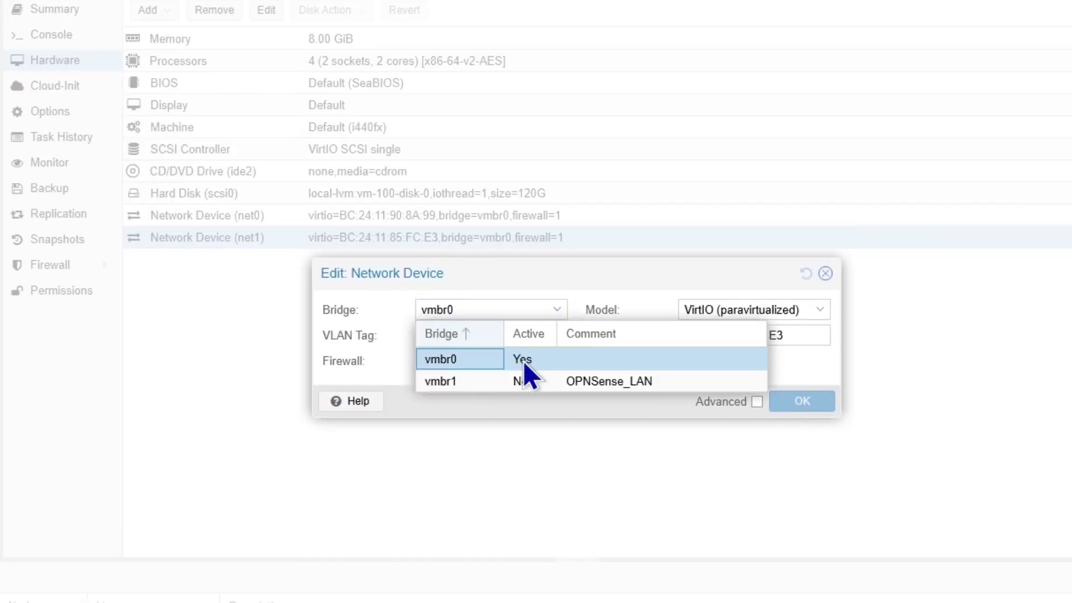
{"action": "left_click", "coordinate": [459, 383]}
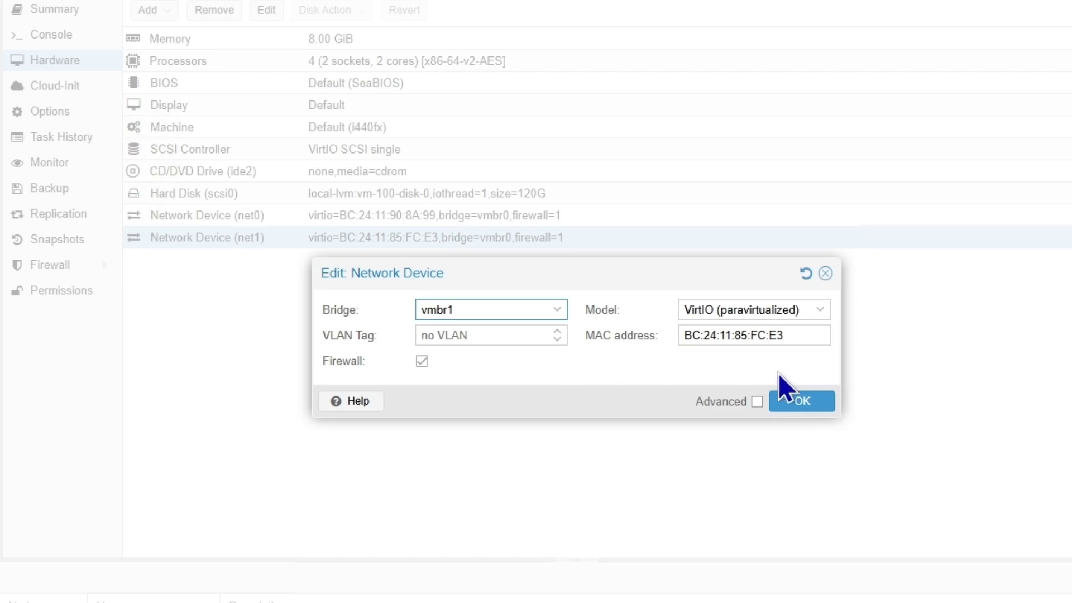
{"action": "left_click", "coordinate": [800, 403]}
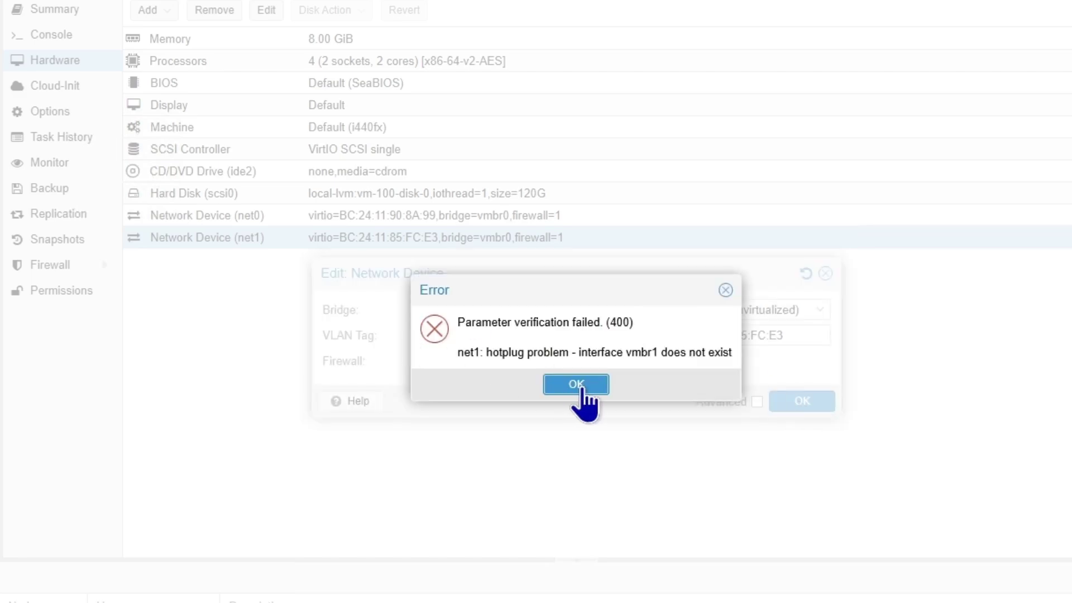
{"action": "left_click", "coordinate": [576, 385]}
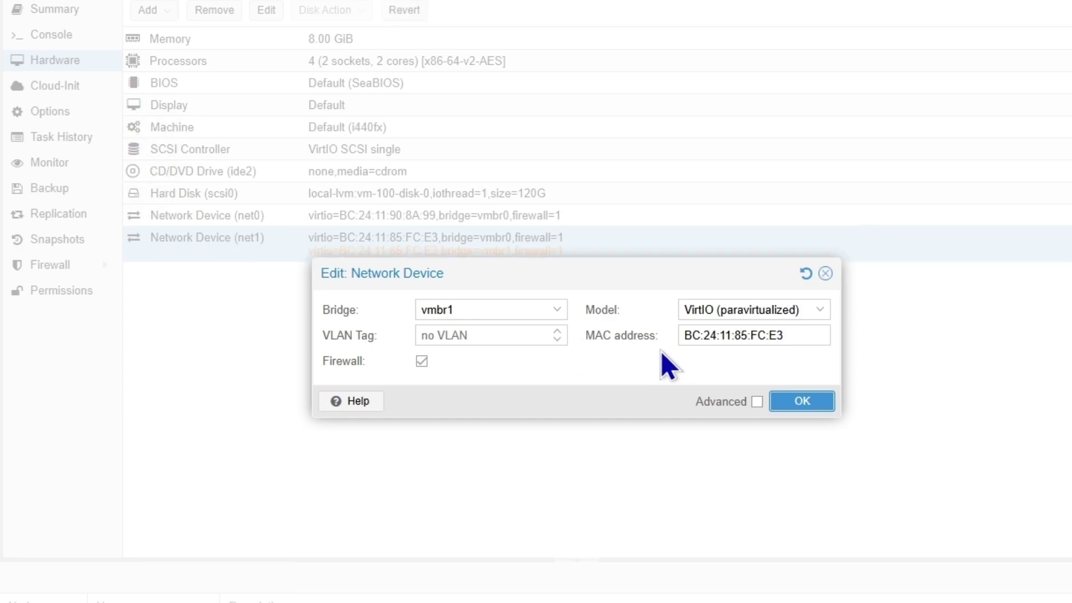
- Apply proxmox02's pending network configuration so bridge vmbr1 becomes active
{"action": "left_click", "coordinate": [824, 275]}
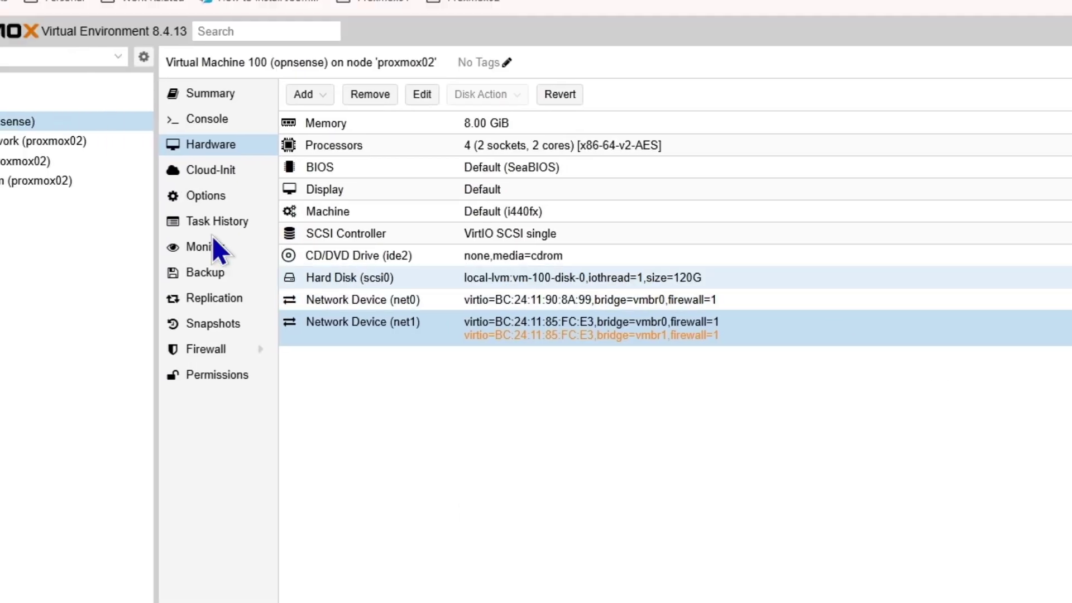
{"action": "left_click", "coordinate": [89, 161]}
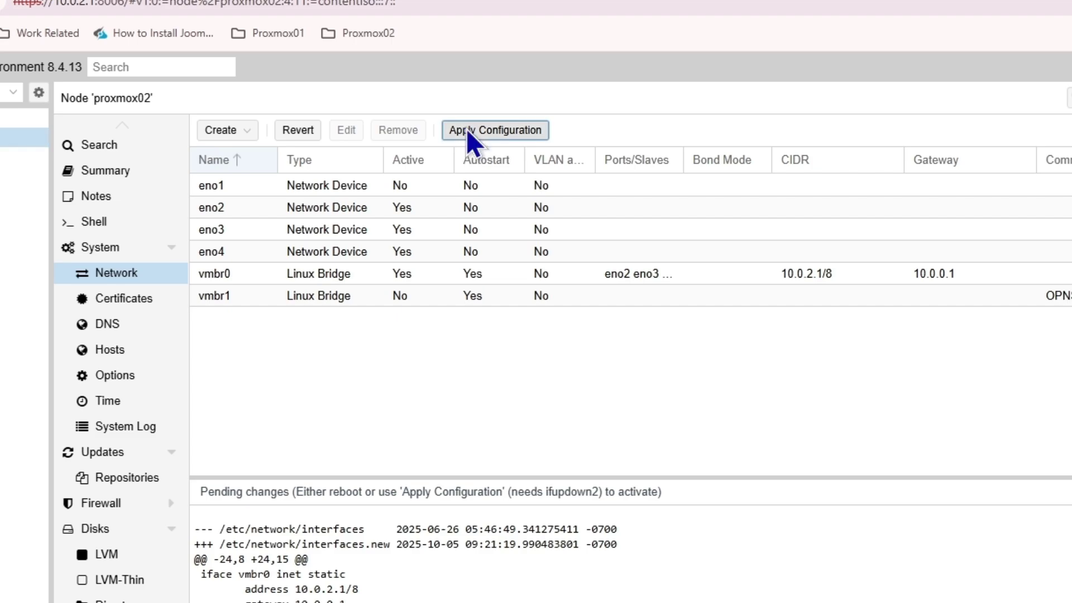
{"action": "left_click", "coordinate": [686, 157]}
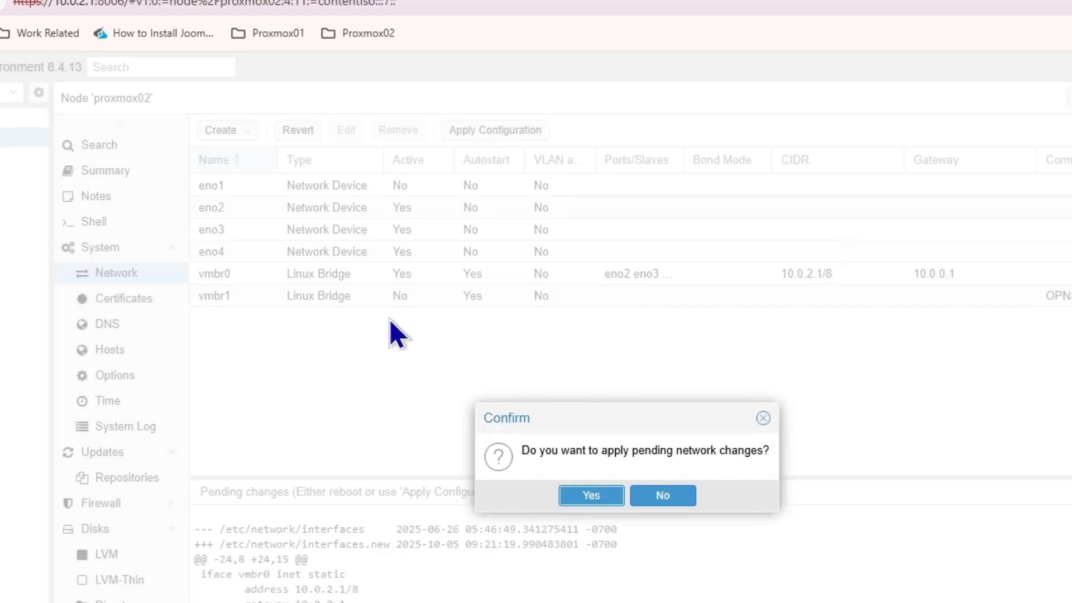
{"action": "left_click", "coordinate": [762, 419]}
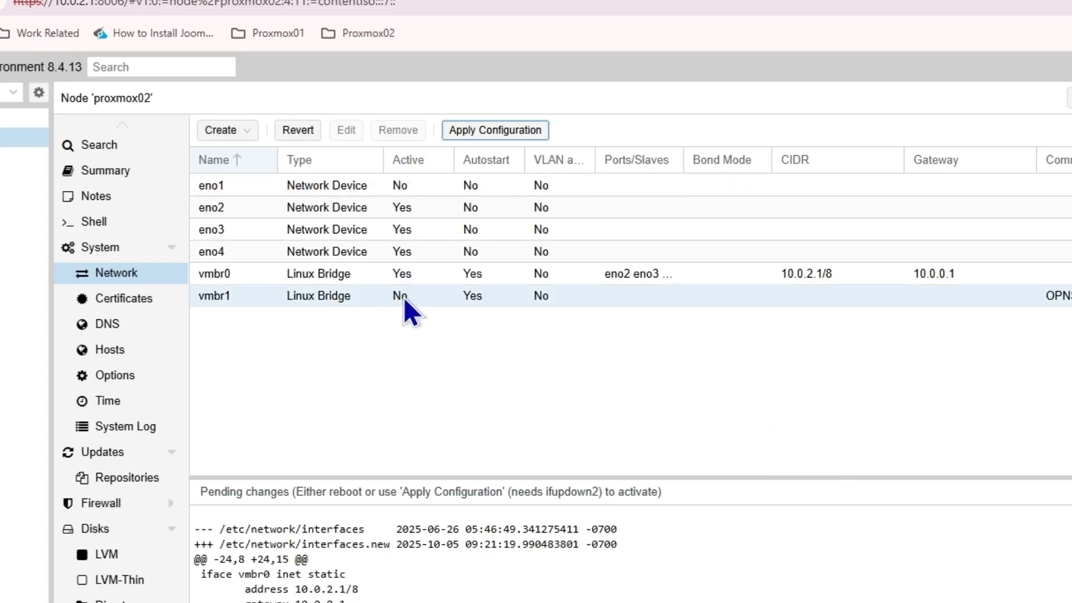
{"action": "left_click", "coordinate": [466, 132]}
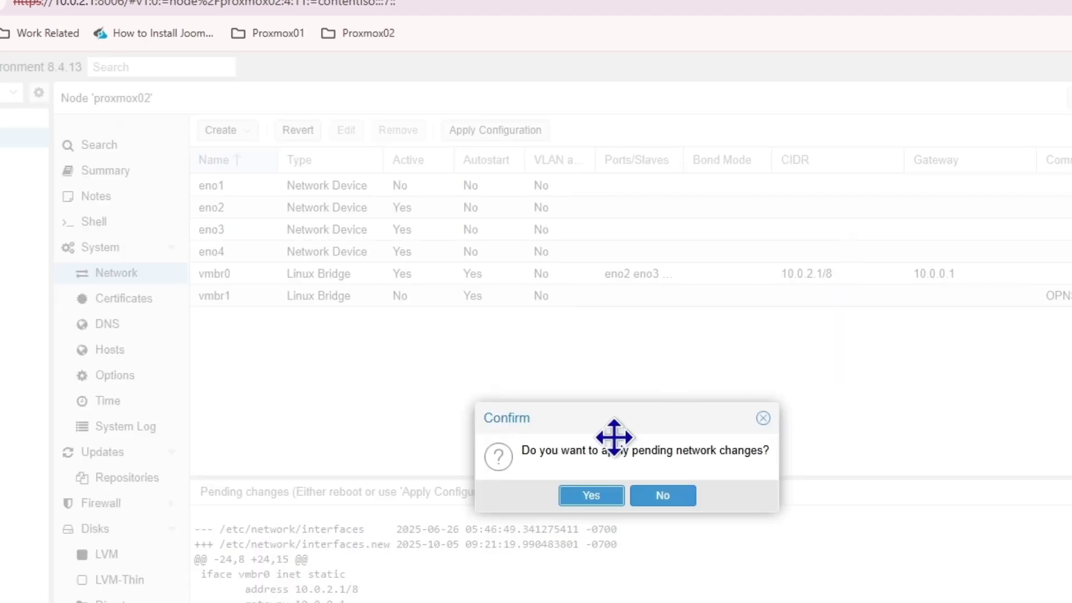
{"action": "left_click", "coordinate": [586, 497]}
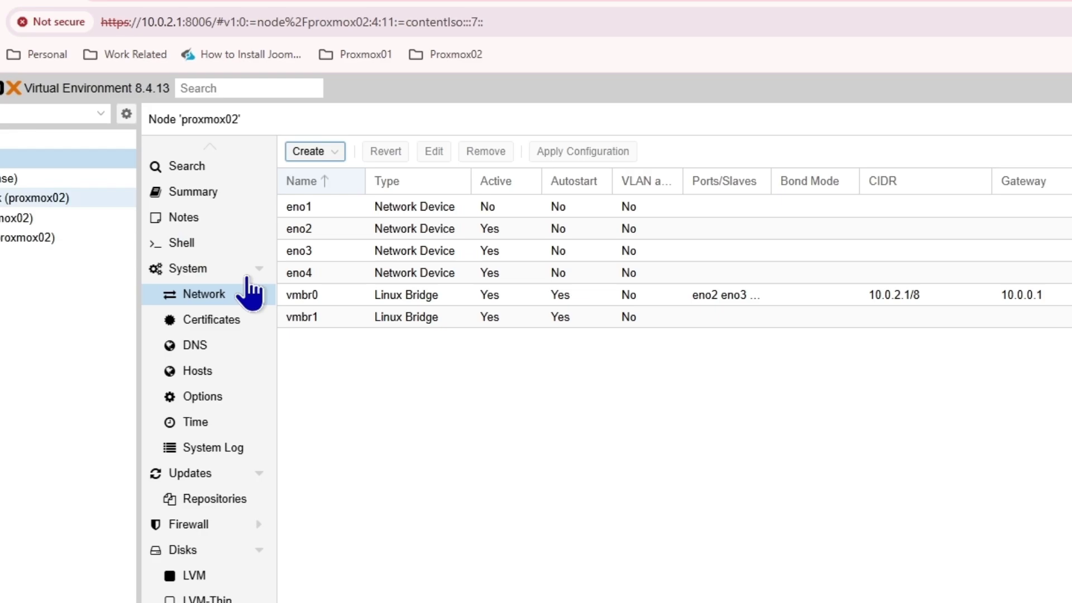
- Re-save VM 100's net1 with bridge vmbr1, this time without an error
{"action": "left_click", "coordinate": [8, 178]}
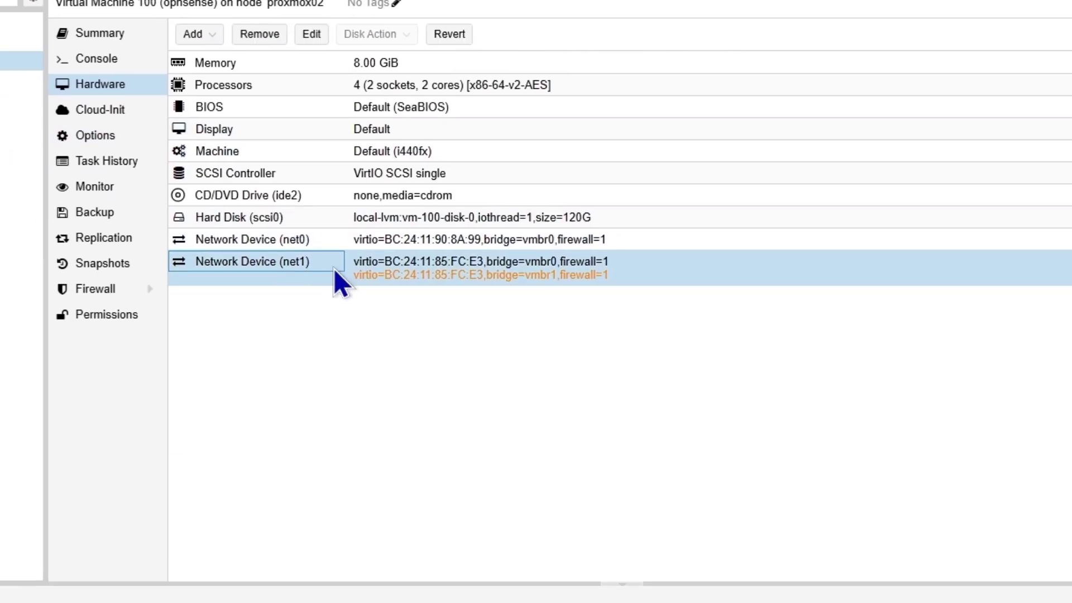
{"action": "double_click", "coordinate": [566, 420]}
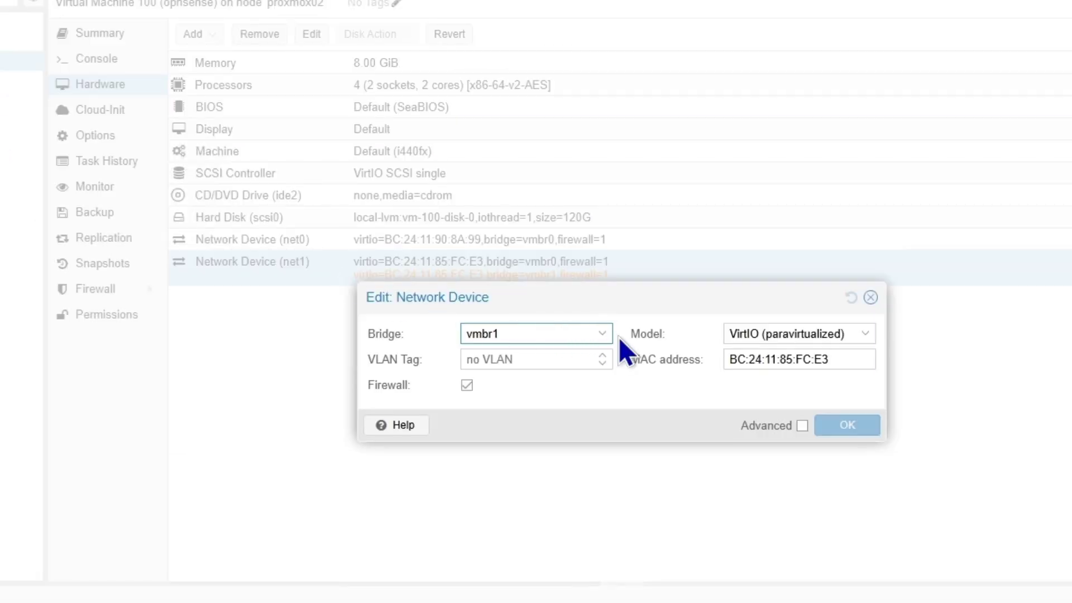
{"action": "left_click", "coordinate": [601, 334]}
{"action": "left_click", "coordinate": [530, 404]}
{"action": "left_click", "coordinate": [871, 298]}
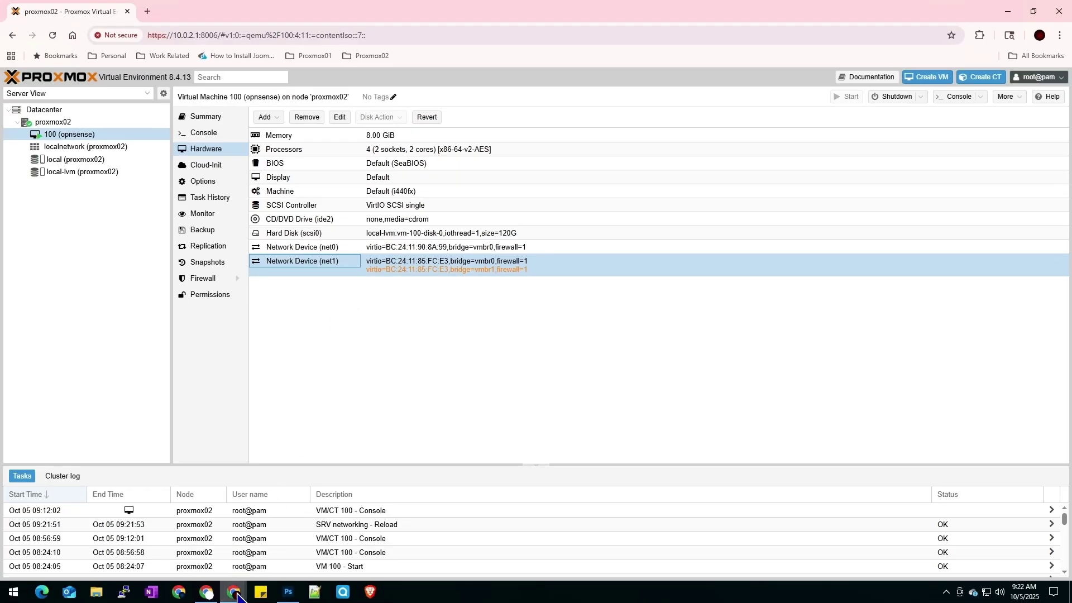
- Reboot OPNsense from its console menu with option 6 and confirm
{"action": "mouse_move", "coordinate": [246, 591]}
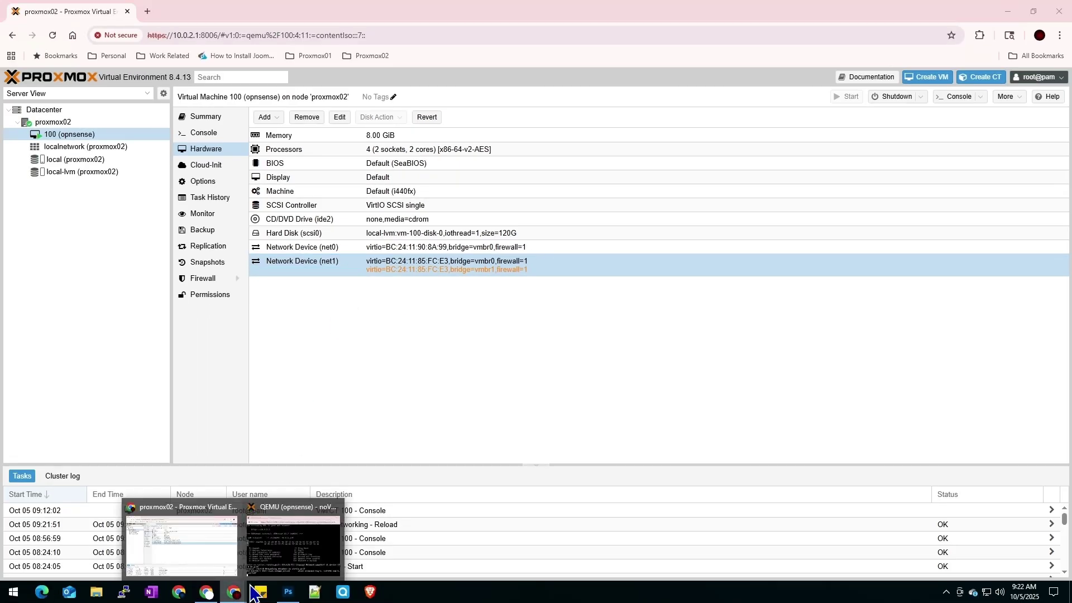
{"action": "left_click", "coordinate": [311, 546]}
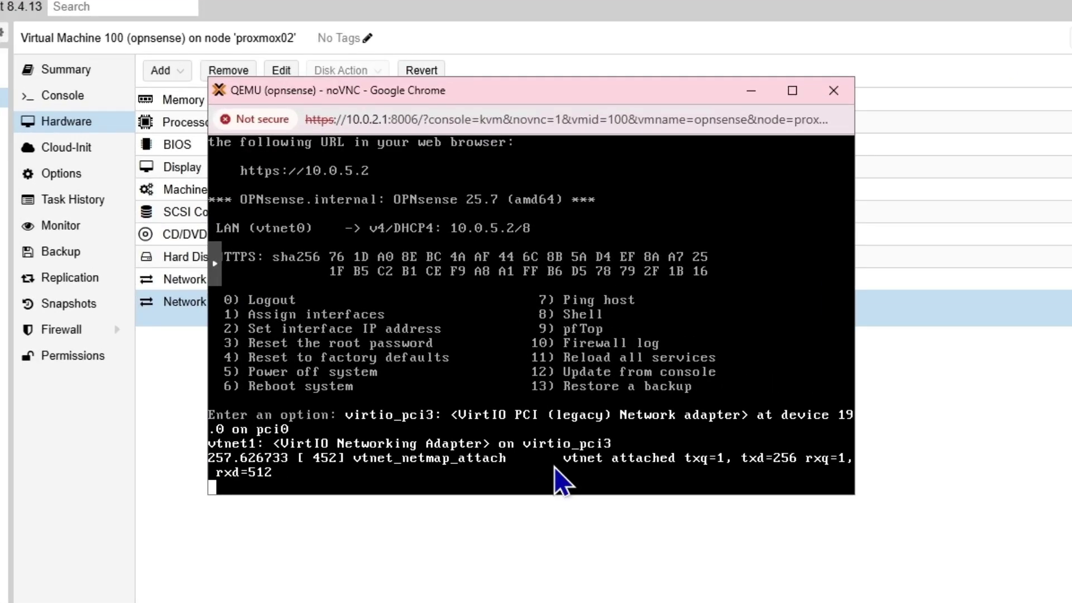
{"action": "key", "text": "Return"}
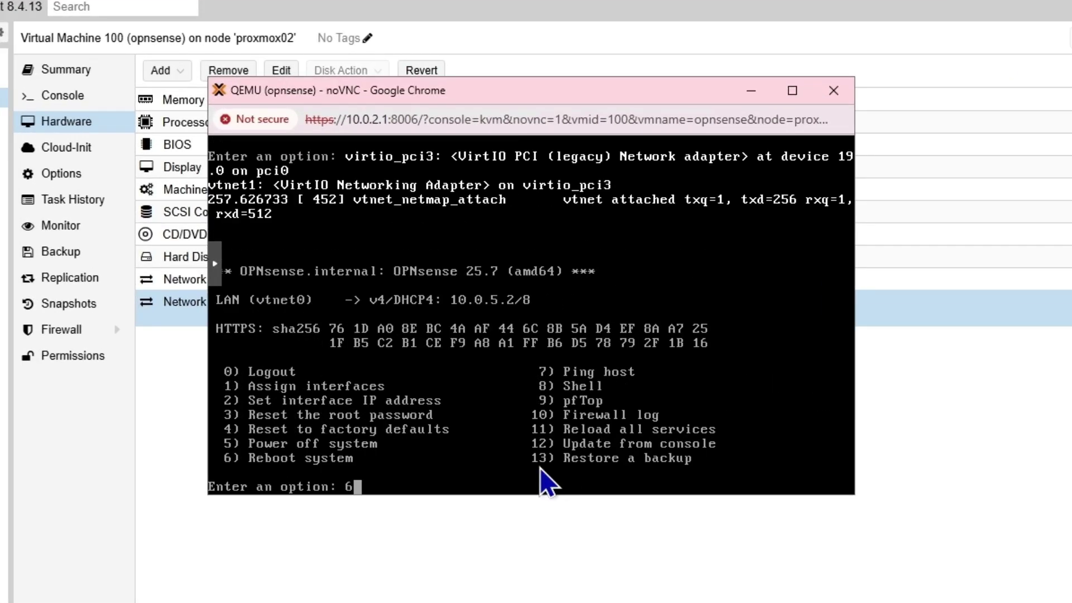
{"action": "type", "text": "6"}
{"action": "key", "text": "Return"}
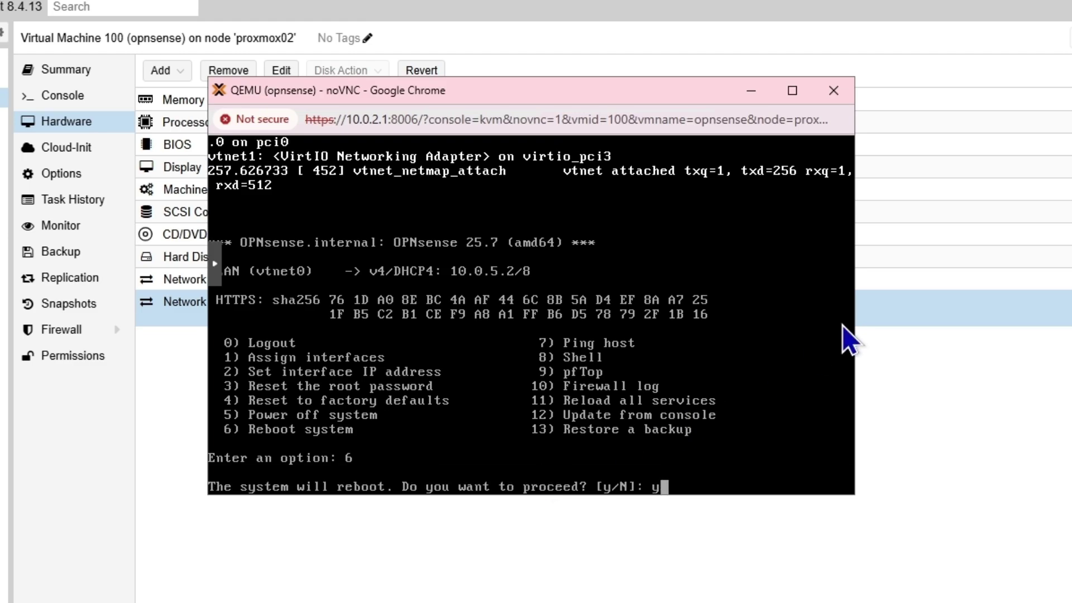
{"action": "key", "text": "Return"}
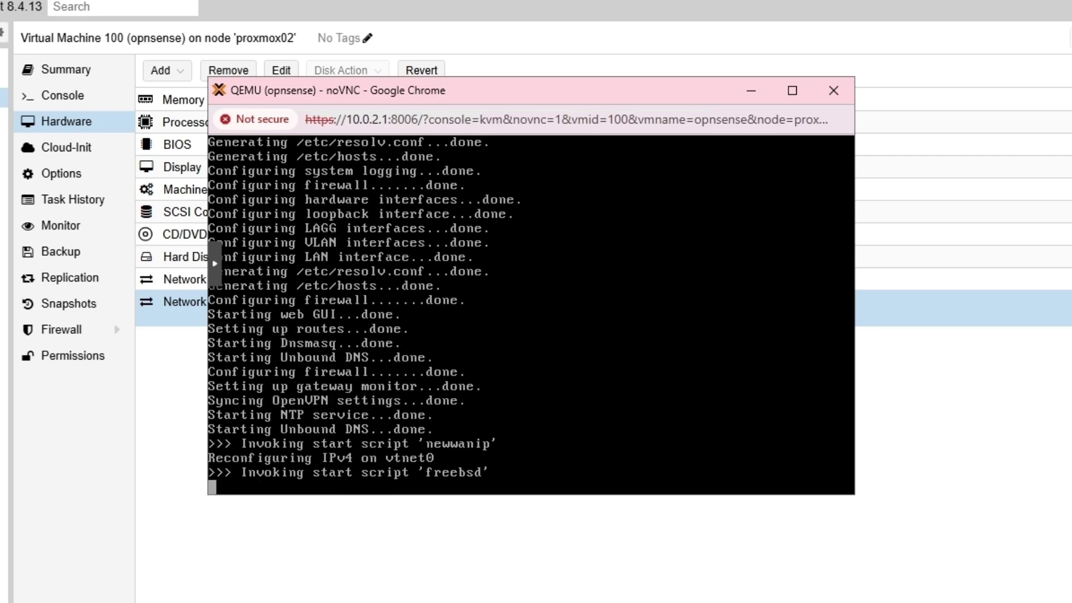
{"action": "left_click", "coordinate": [185, 508]}
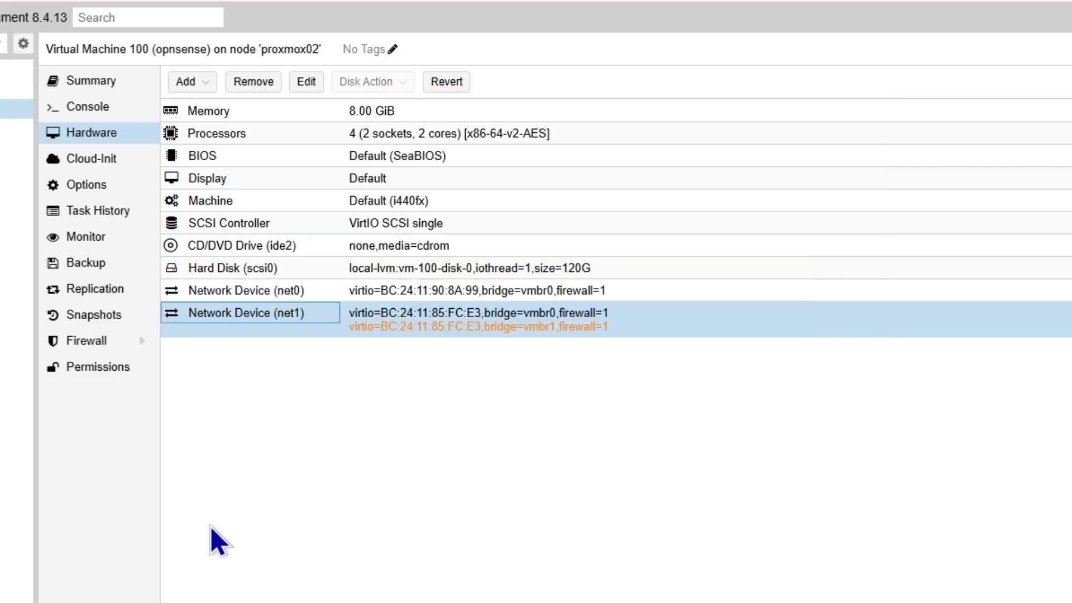
{"action": "left_click", "coordinate": [132, 235]}
{"action": "left_click", "coordinate": [113, 219]}
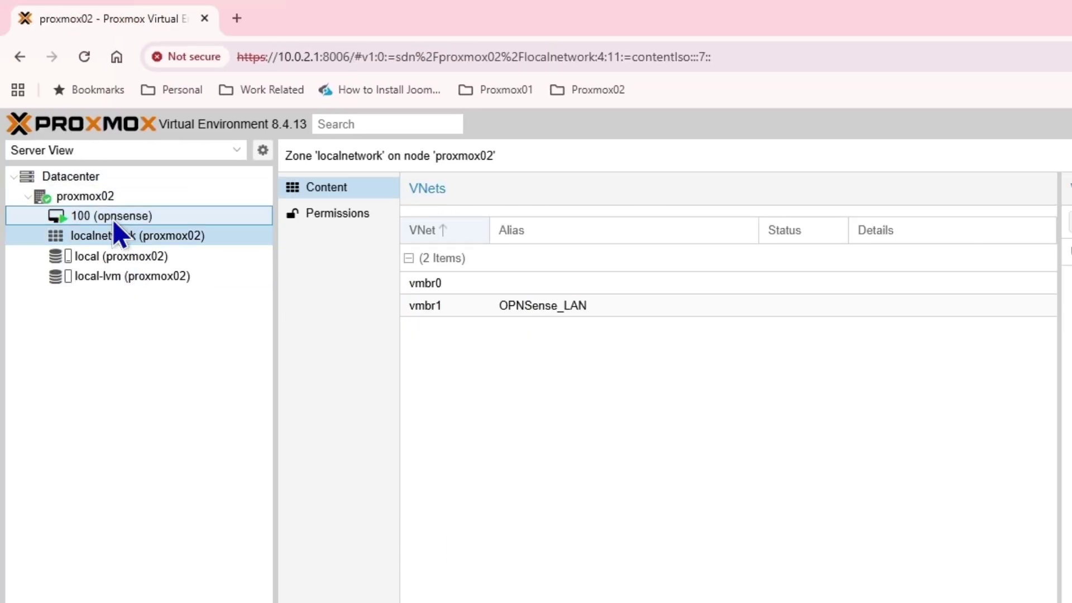
{"action": "left_click", "coordinate": [546, 537]}
{"action": "right_click", "coordinate": [546, 537]}
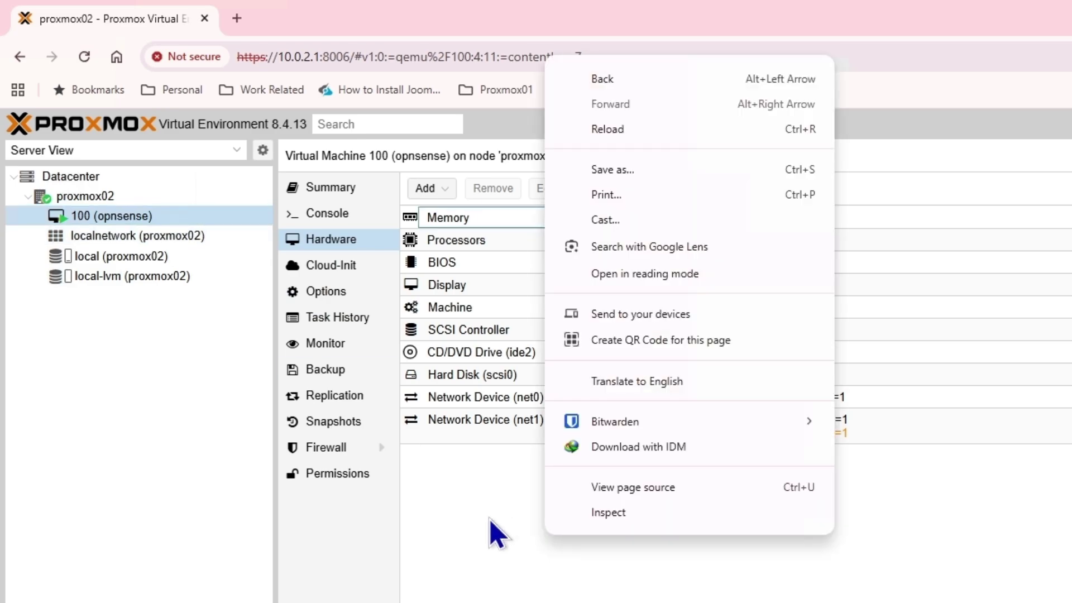
{"action": "left_click", "coordinate": [498, 554]}
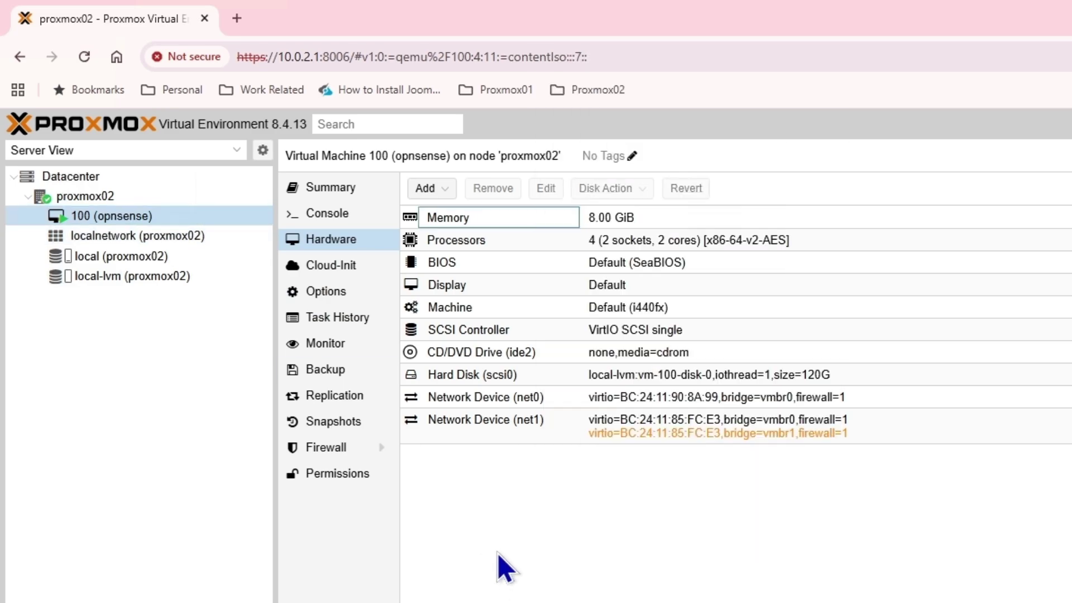
{"action": "right_click", "coordinate": [557, 514]}
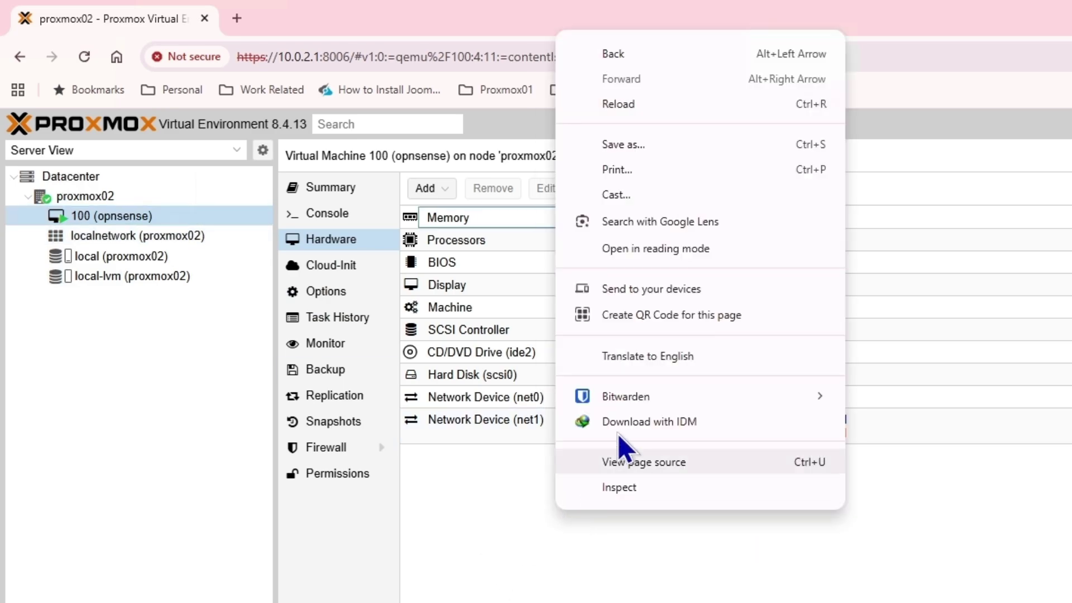
{"action": "left_click", "coordinate": [260, 223]}
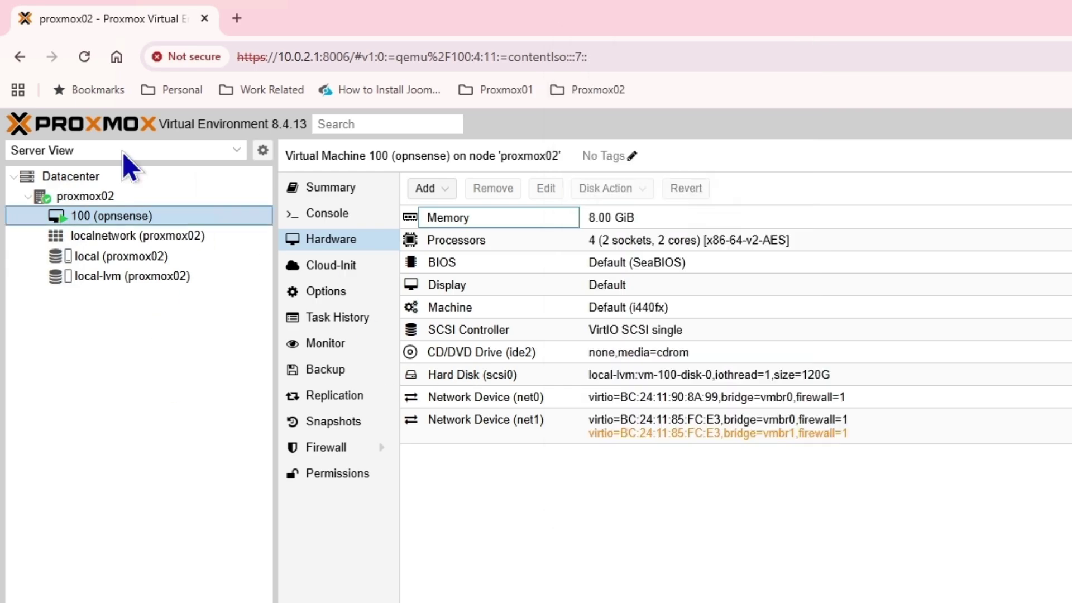
{"action": "left_click", "coordinate": [84, 65]}
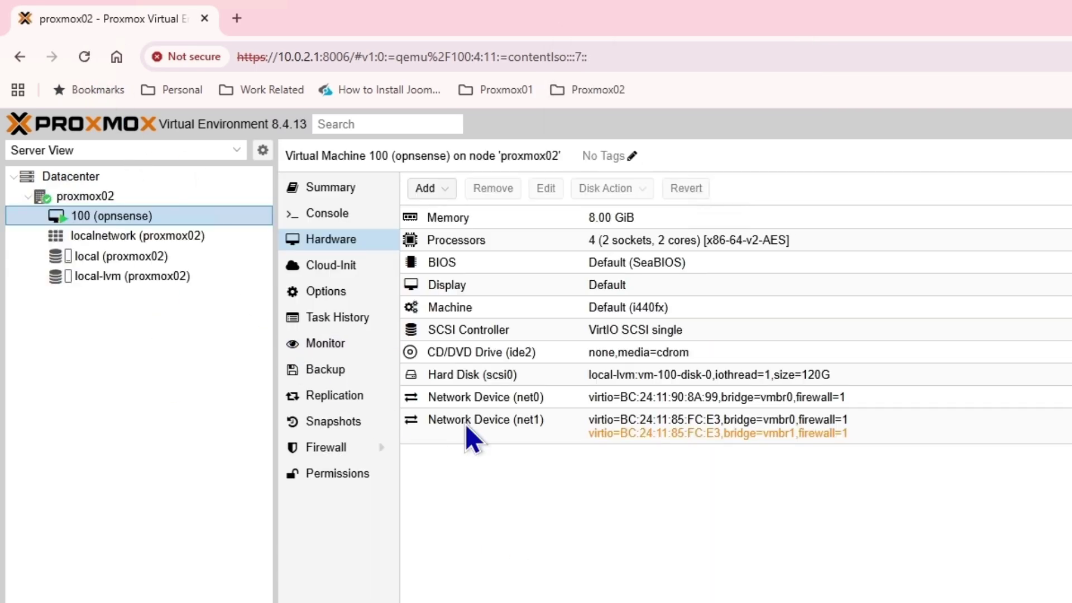
- Select net1 and log in to the OPNsense console as root
{"action": "left_click", "coordinate": [524, 422]}
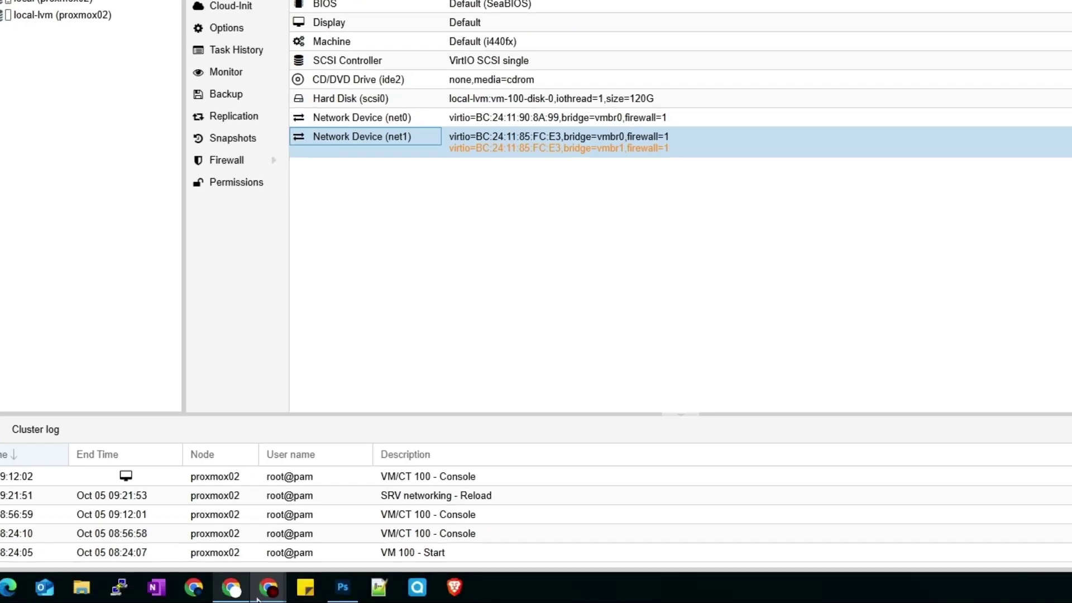
{"action": "mouse_move", "coordinate": [268, 586]}
{"action": "left_click", "coordinate": [347, 528]}
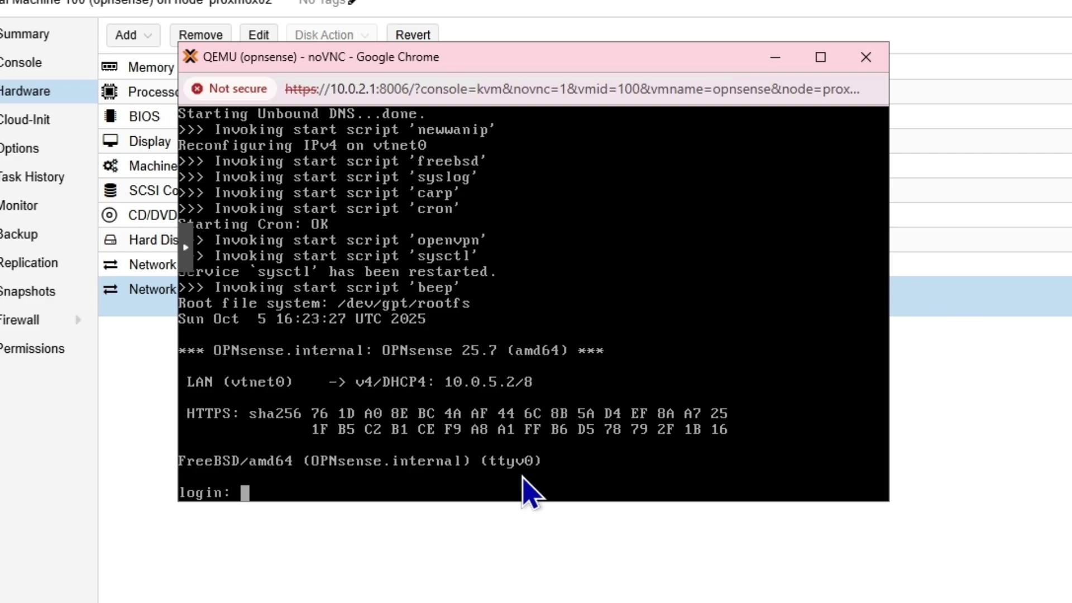
{"action": "type", "text": "root"}
{"action": "key", "text": "Return"}
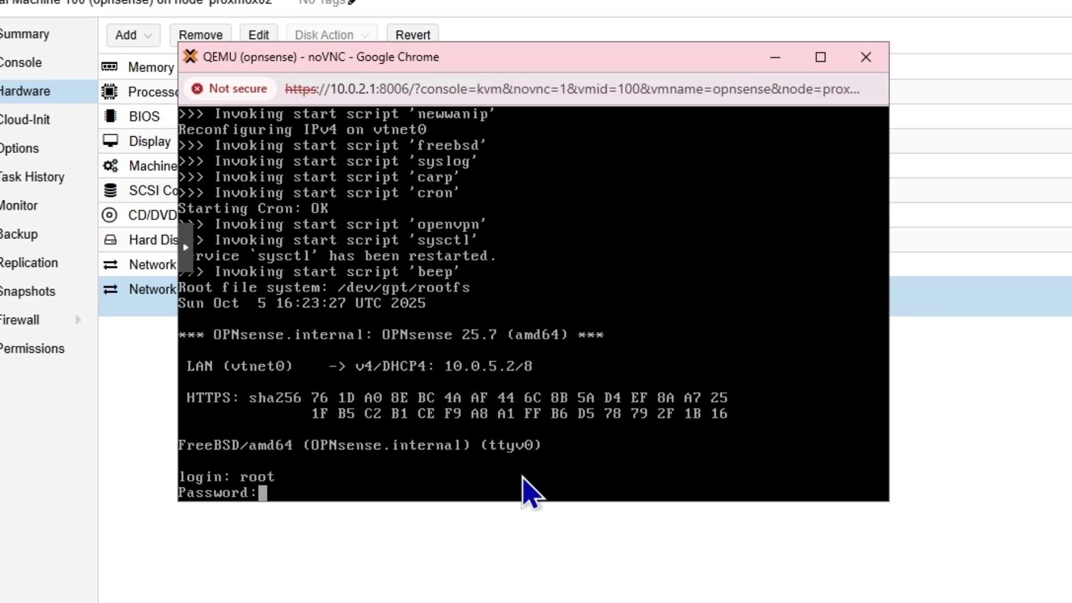
{"action": "key", "text": "Return"}
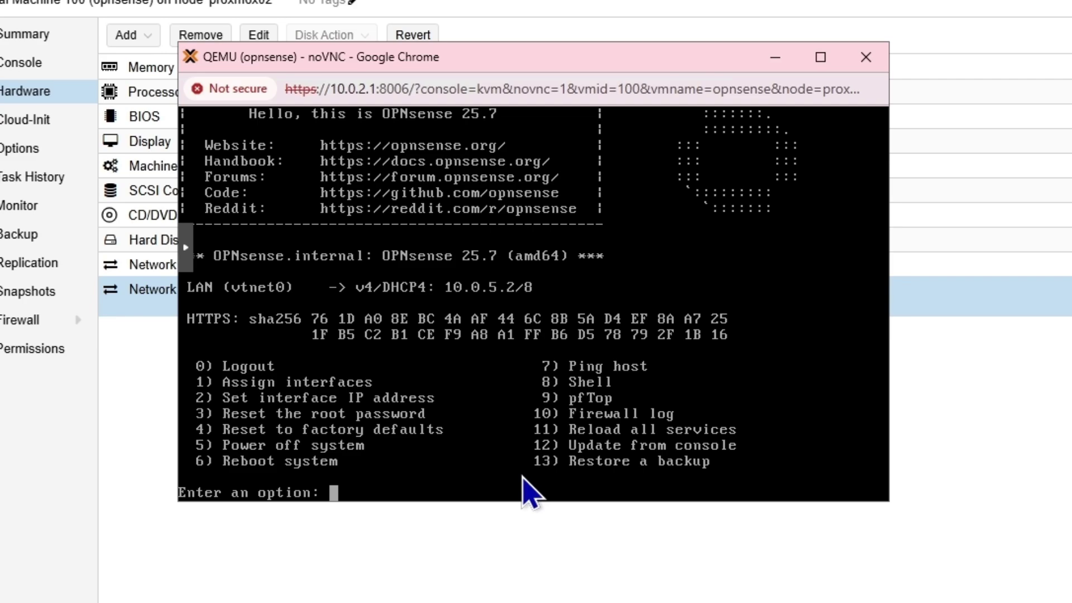
- Power off OPNsense with console option 5, answering y
{"action": "type", "text": "5"}
{"action": "key", "text": "Return"}
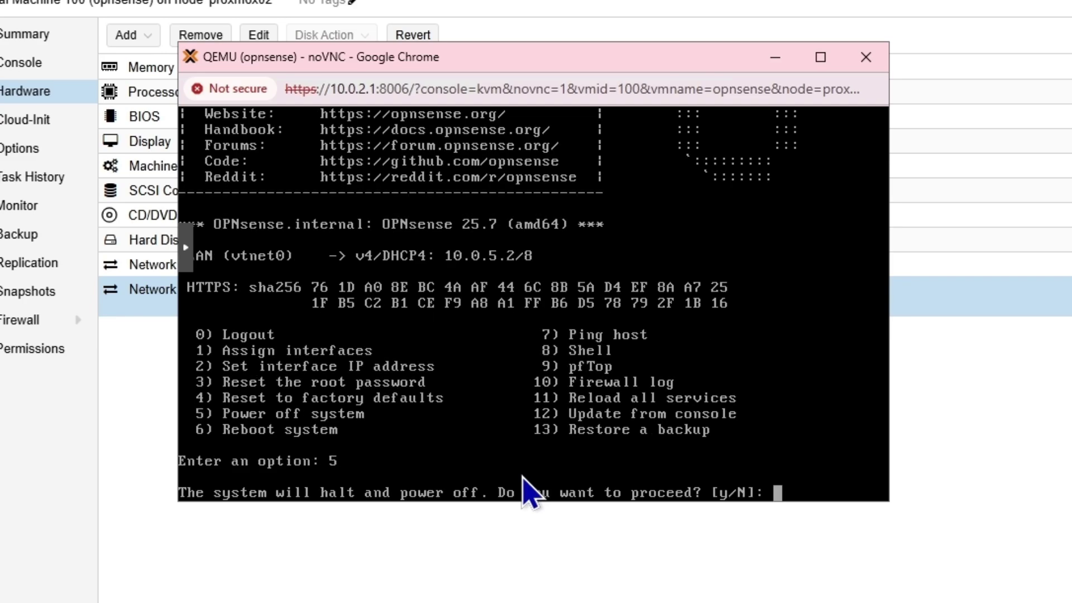
{"action": "type", "text": "y"}
{"action": "key", "text": "Return"}
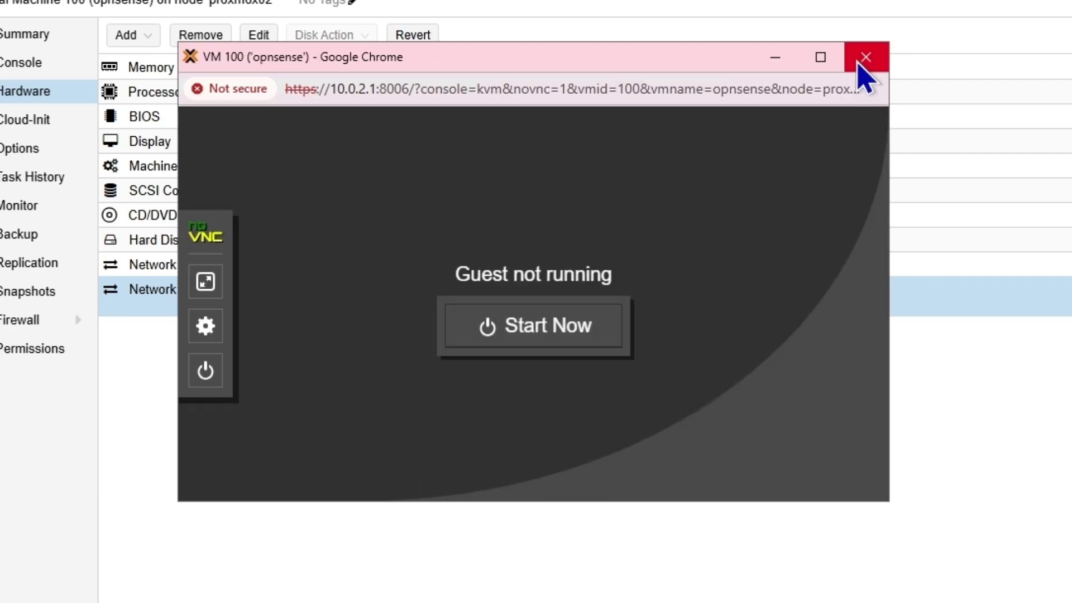
- Close the console and save net1 once with bridge vmbr0 selected
{"action": "left_click", "coordinate": [865, 58]}
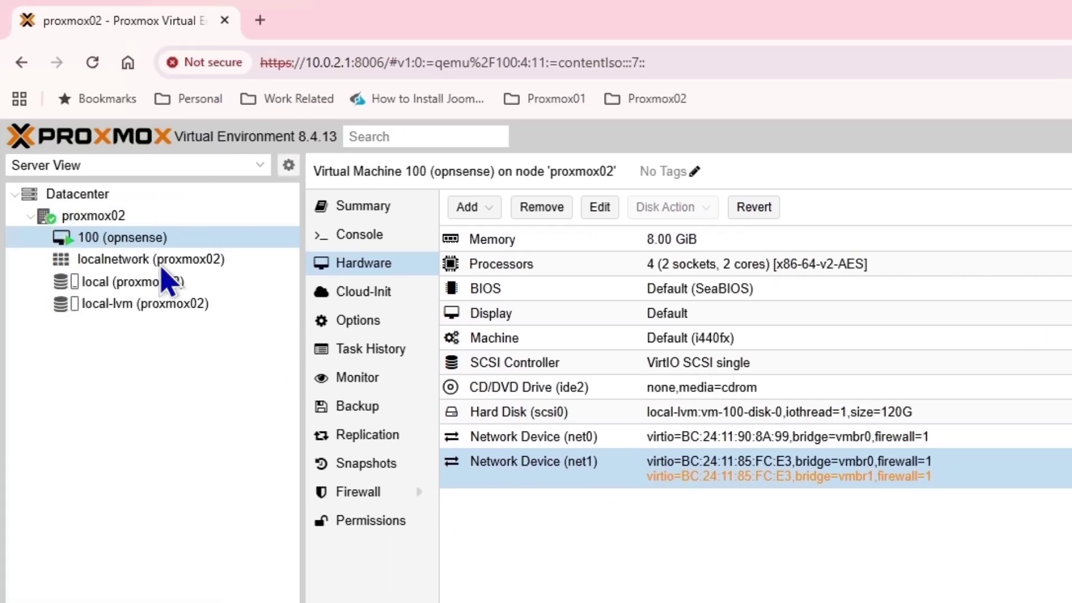
{"action": "left_click", "coordinate": [135, 257]}
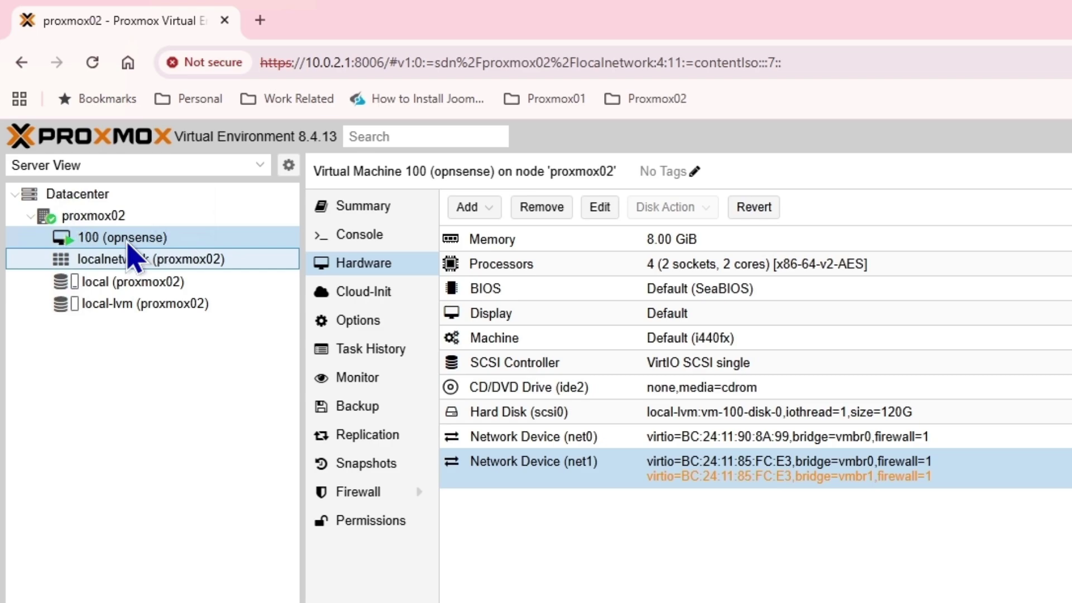
{"action": "left_click", "coordinate": [129, 238]}
{"action": "double_click", "coordinate": [581, 473]}
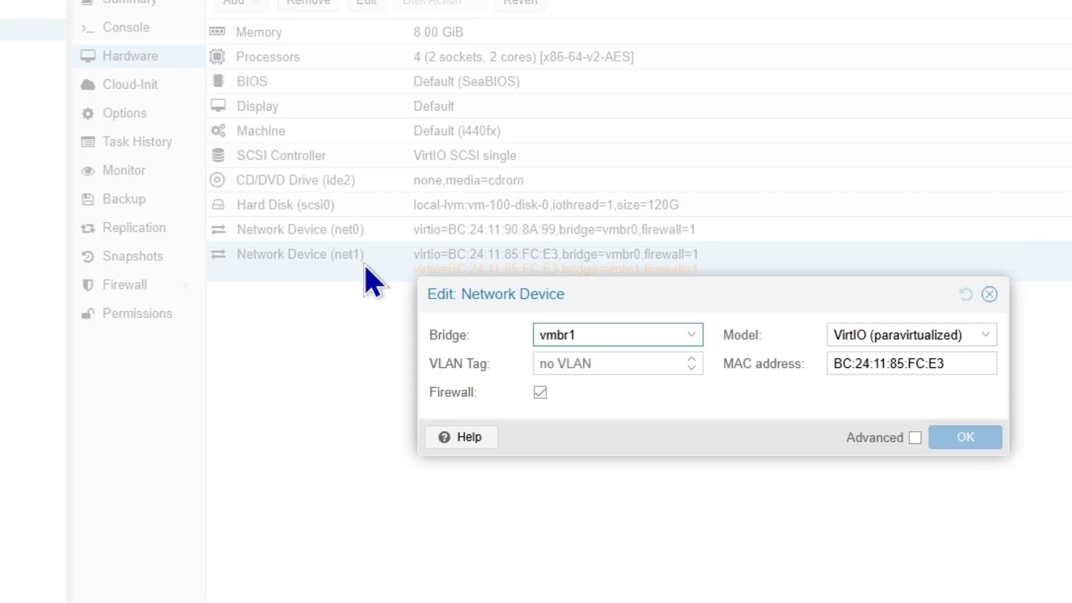
{"action": "left_click", "coordinate": [691, 335]}
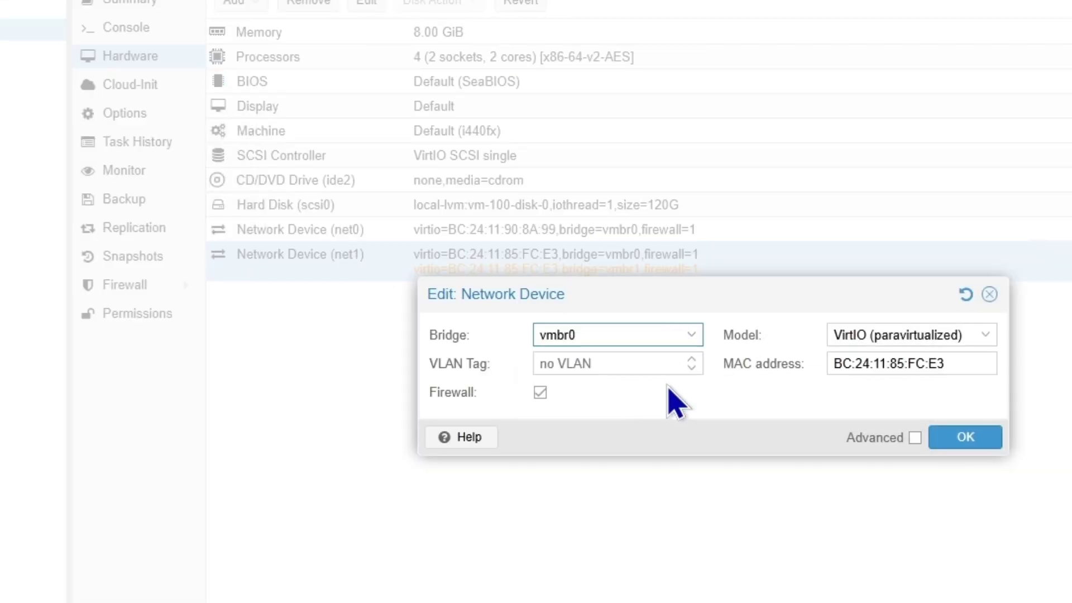
{"action": "left_click", "coordinate": [965, 437]}
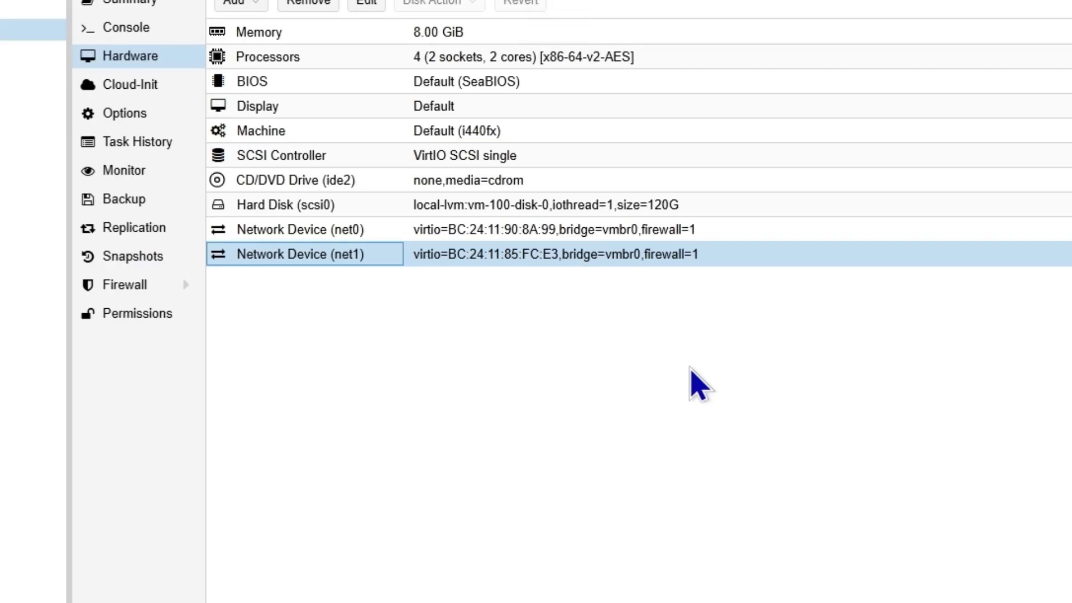
- Set net1's bridge to vmbr1, the OPNSense_LAN bridge, and confirm
{"action": "double_click", "coordinate": [456, 268]}
{"action": "left_click", "coordinate": [682, 338]}
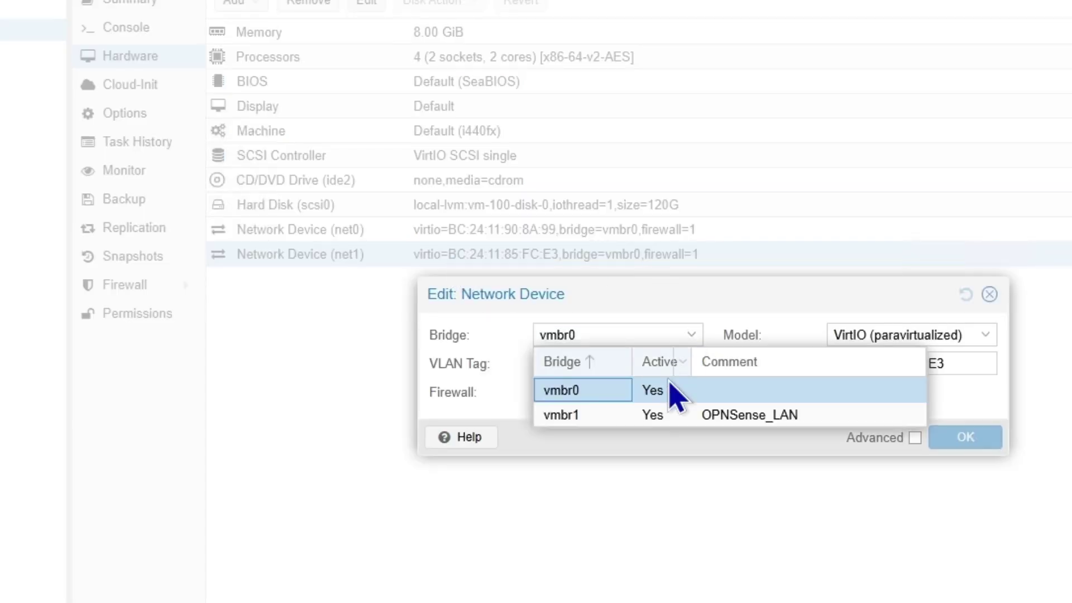
{"action": "left_click", "coordinate": [642, 417]}
{"action": "left_click", "coordinate": [957, 439]}
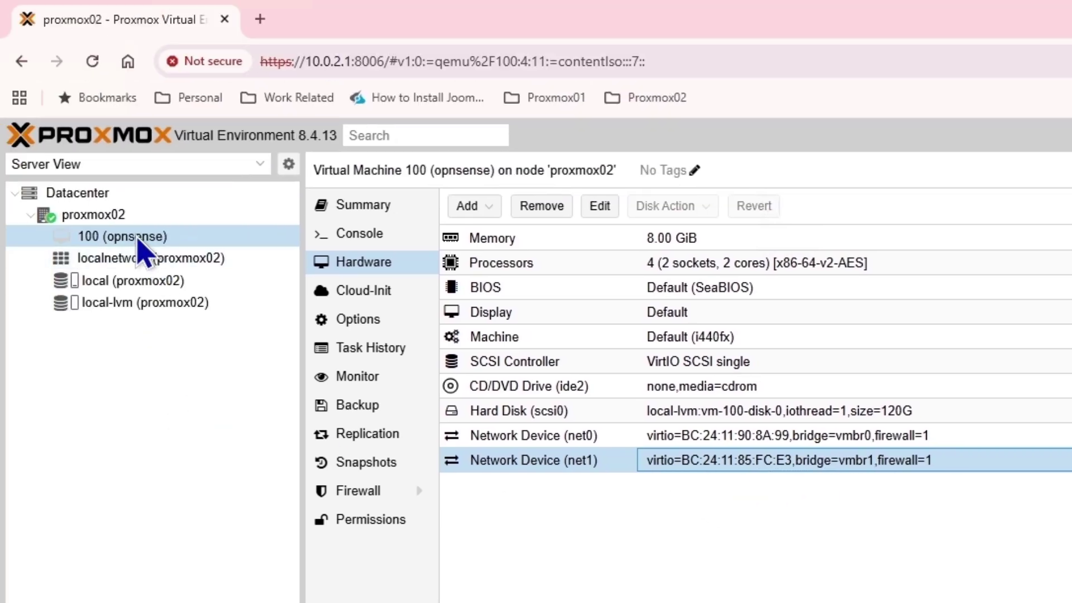
- Start VM 100 and log in to its OPNsense console as root
{"action": "right_click", "coordinate": [138, 239]}
{"action": "left_click", "coordinate": [167, 272]}
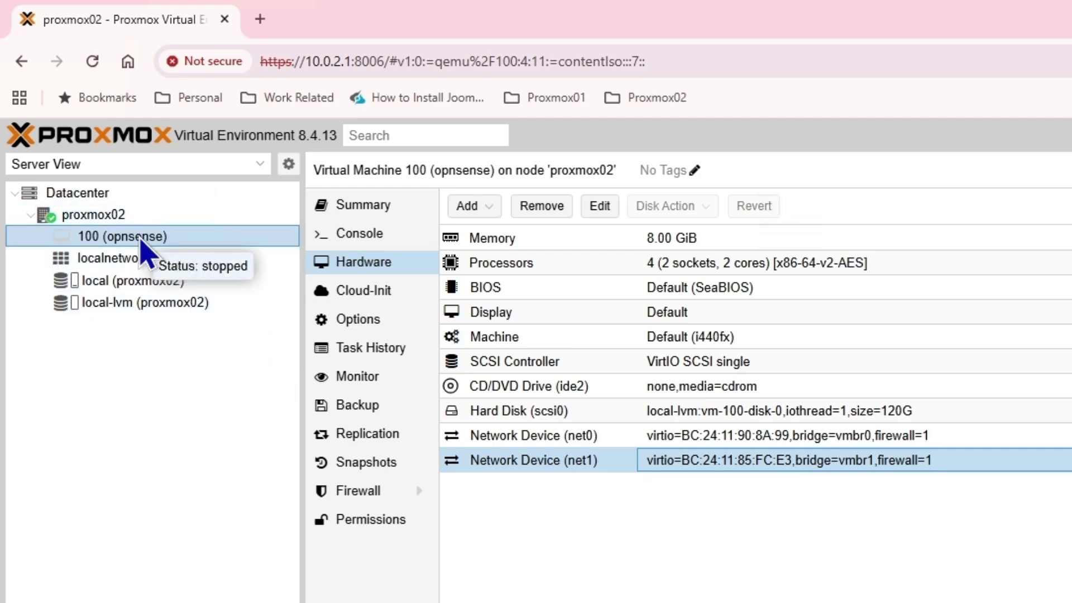
{"action": "double_click", "coordinate": [139, 240]}
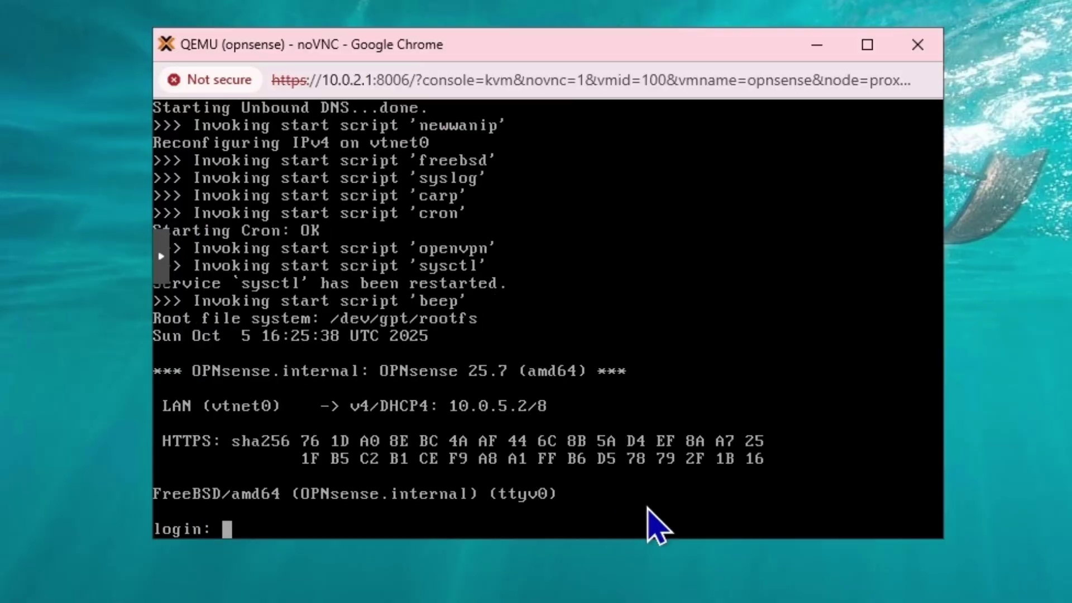
{"action": "type", "text": "root"}
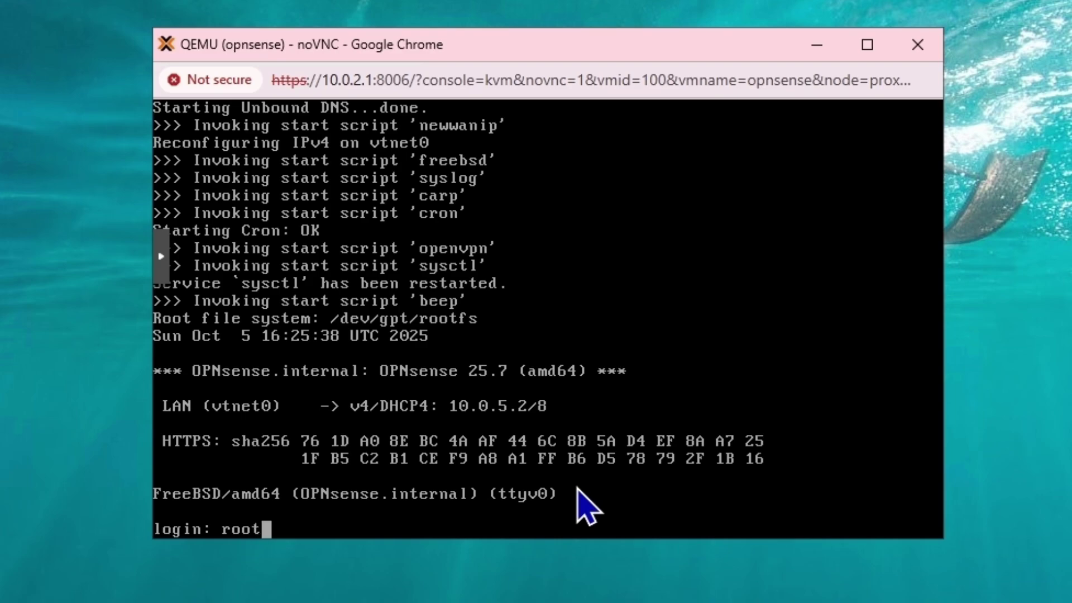
{"action": "key", "text": "Return"}
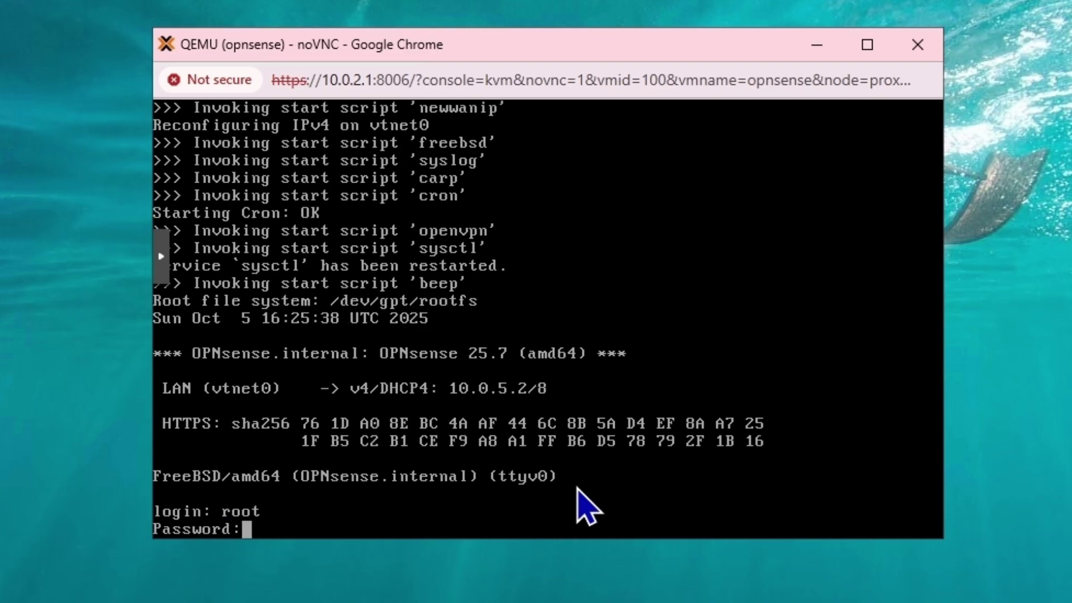
{"action": "key", "text": "Return"}
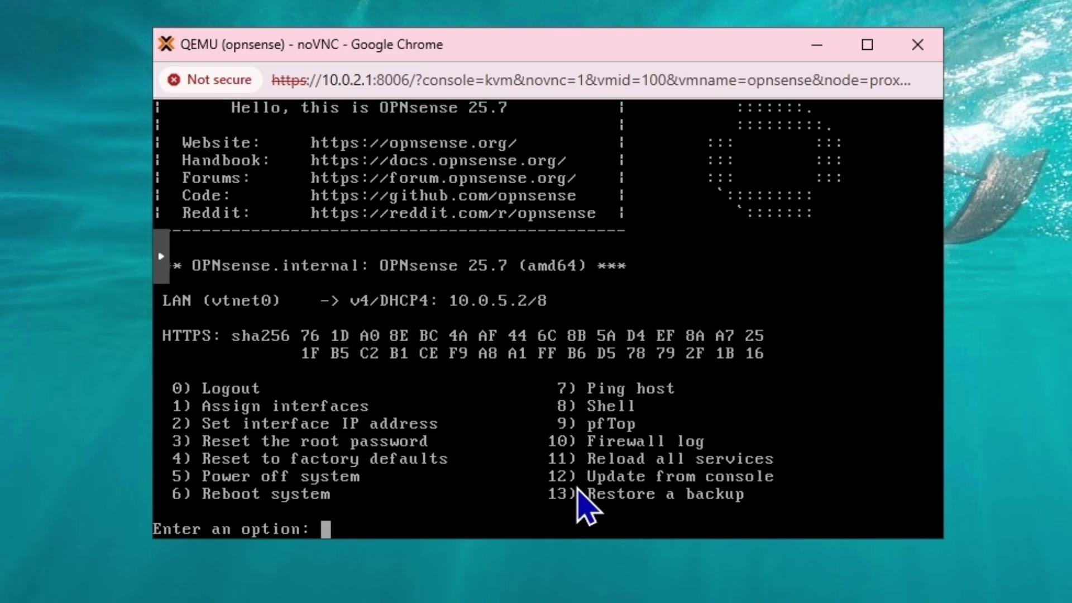
- Begin interface assignment with option 1, answering n to LAGGs and VLANs
{"action": "type", "text": "1"}
{"action": "key", "text": "Return"}
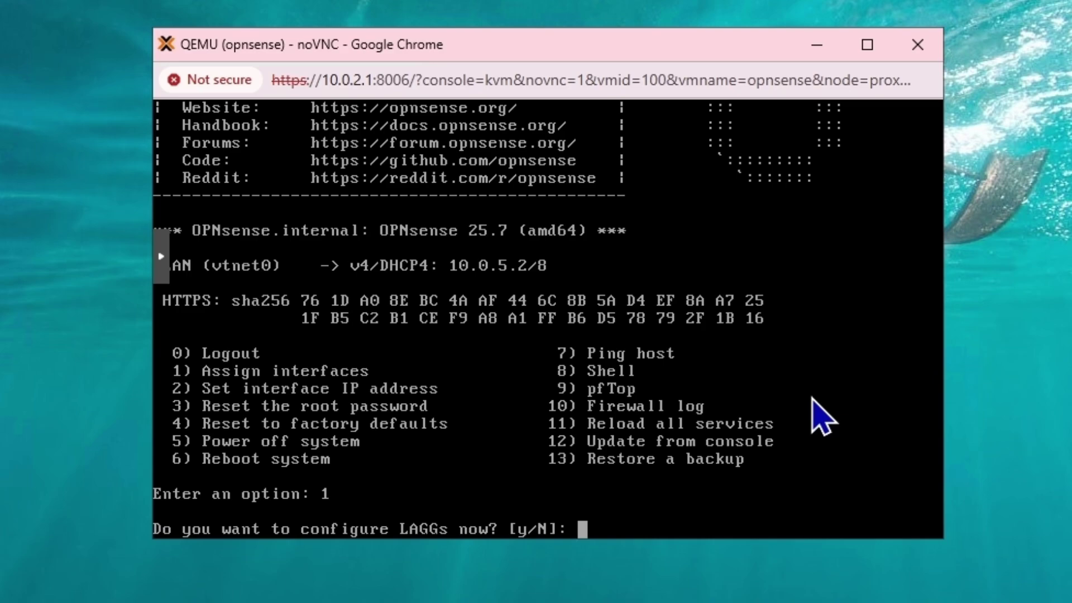
{"action": "type", "text": "n"}
{"action": "key", "text": "Return"}
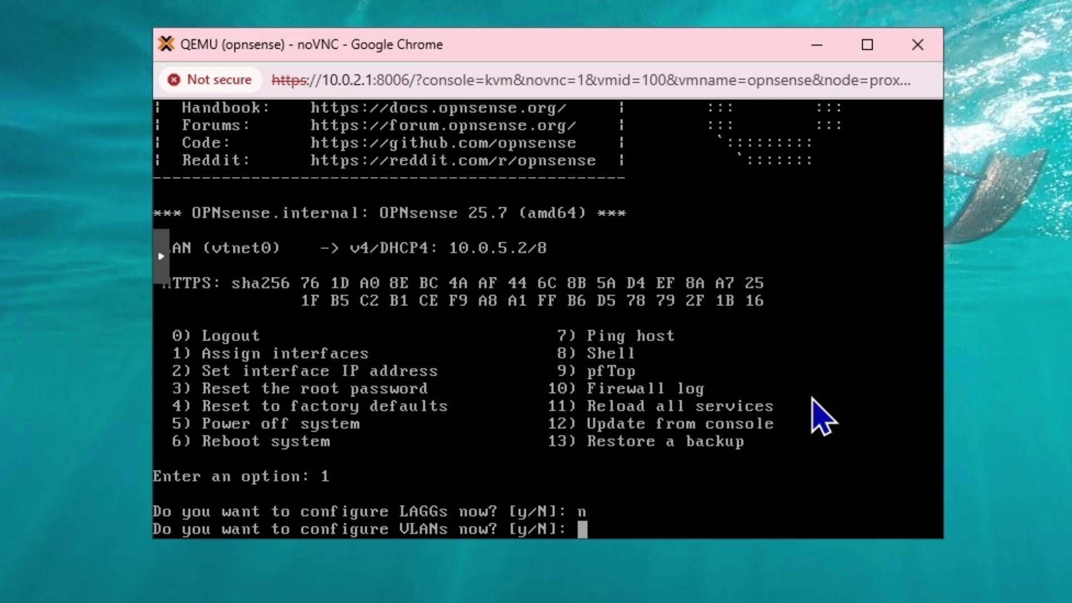
{"action": "type", "text": "n"}
{"action": "key", "text": "Return"}
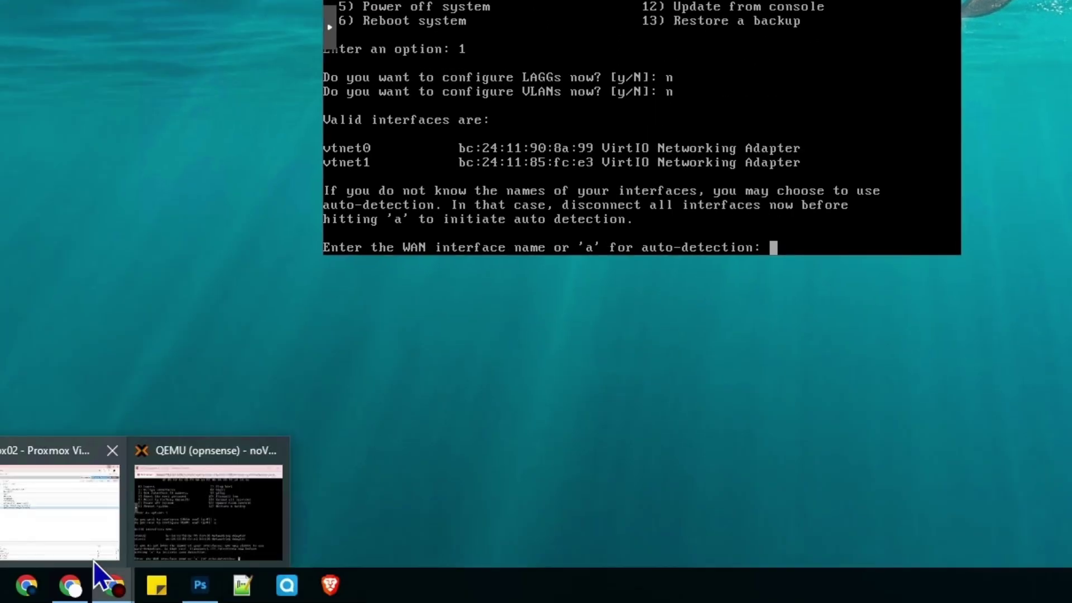
{"action": "left_click", "coordinate": [93, 558]}
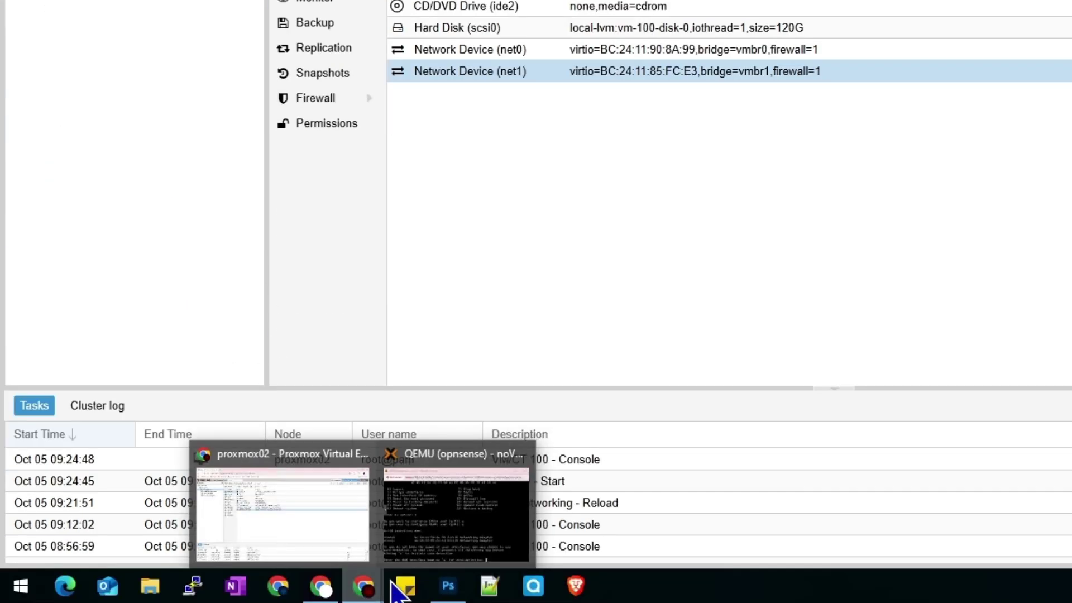
- Load 10.0.5.2 in Chrome and expand the certificate warning's Advanced details
{"action": "left_click", "coordinate": [455, 503]}
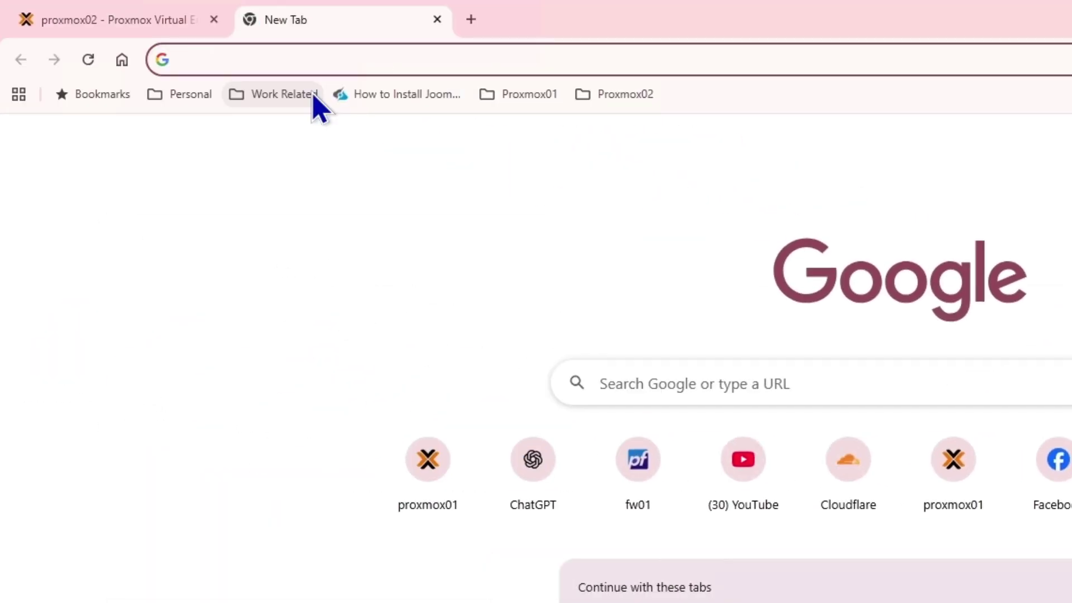
{"action": "type", "text": "10.0.5.2"}
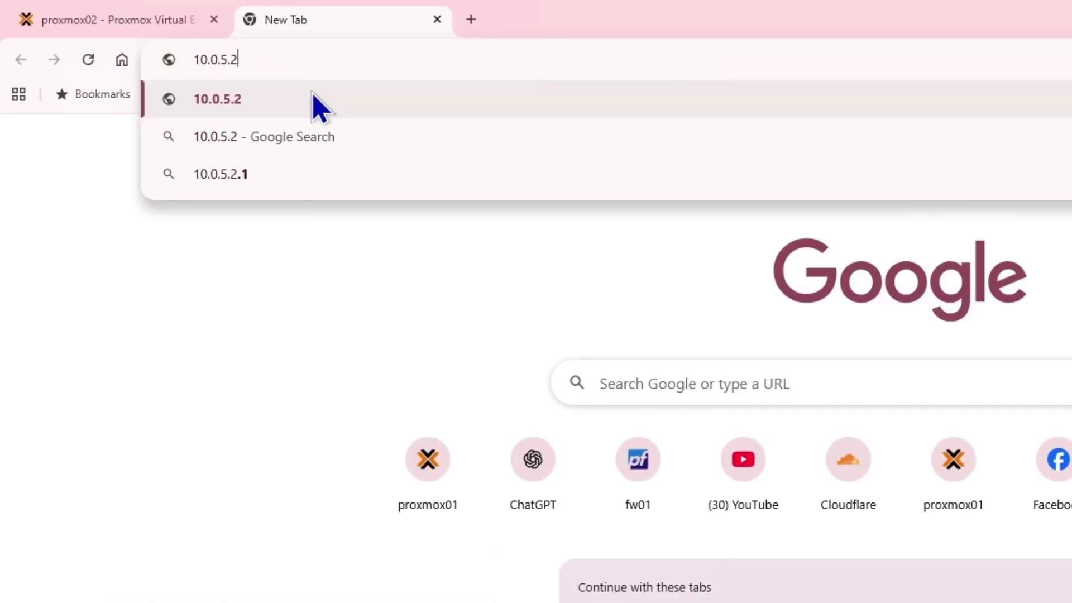
{"action": "key", "text": "Return"}
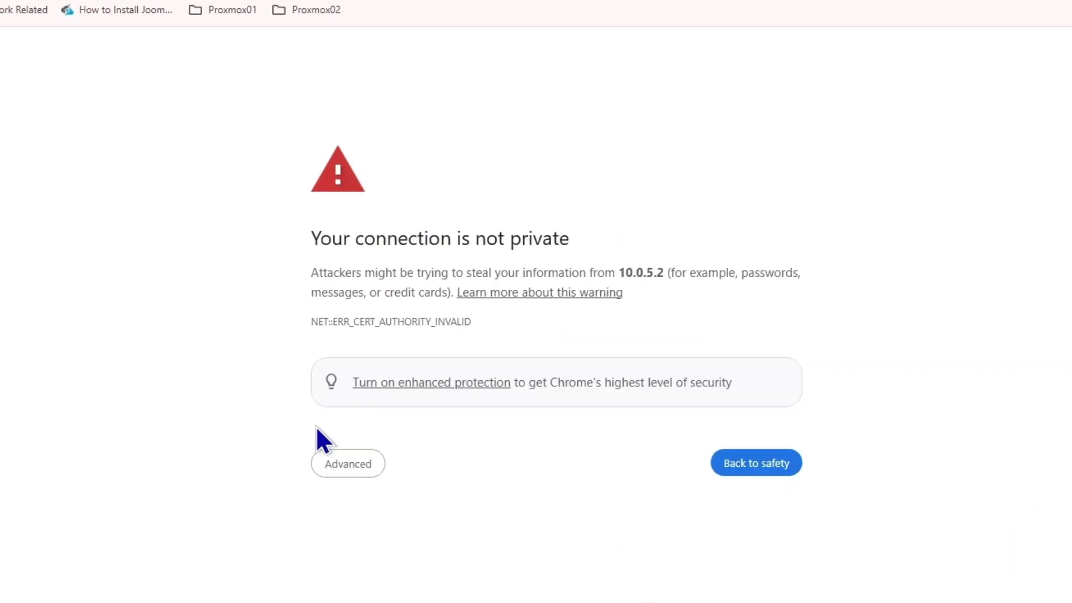
{"action": "left_click", "coordinate": [661, 602]}
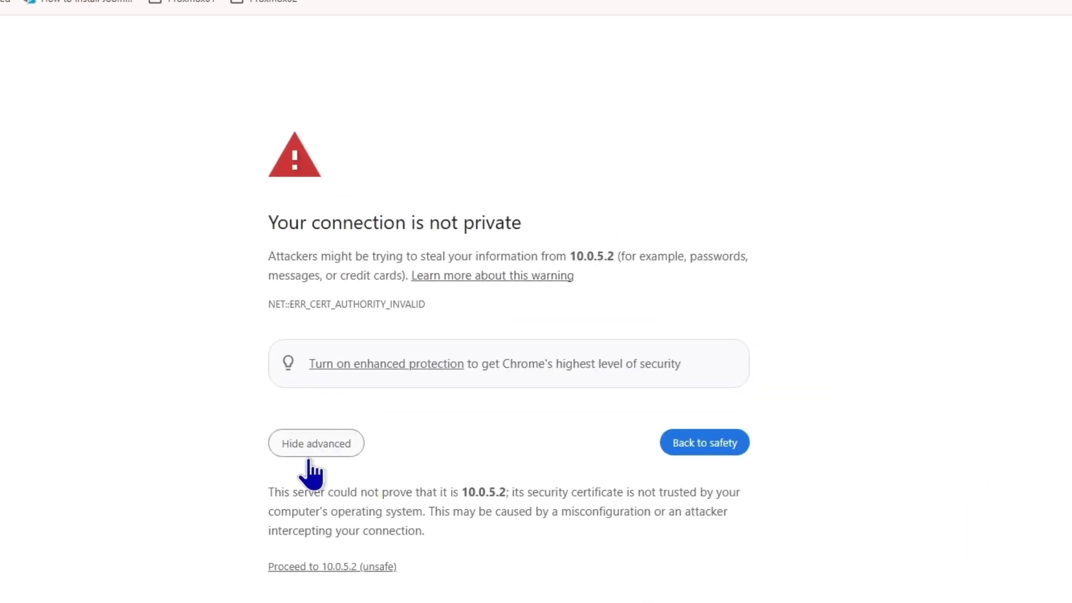
- Bypass the certificate warning and log into the OPNsense web GUI as root with the account password
{"action": "left_click", "coordinate": [349, 565]}
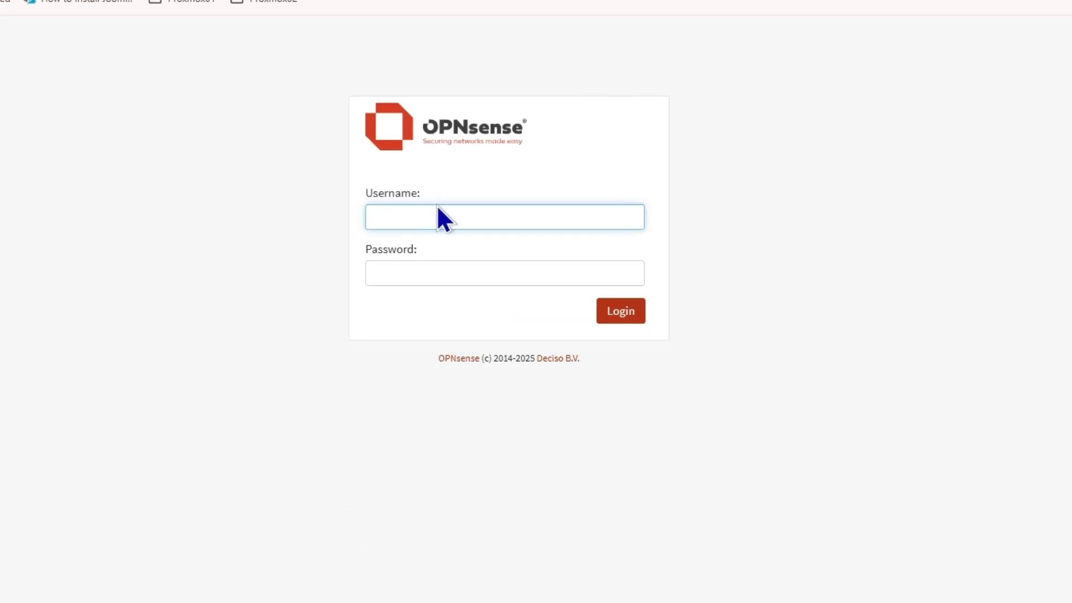
{"action": "type", "text": "root"}
{"action": "key", "text": "Tab"}
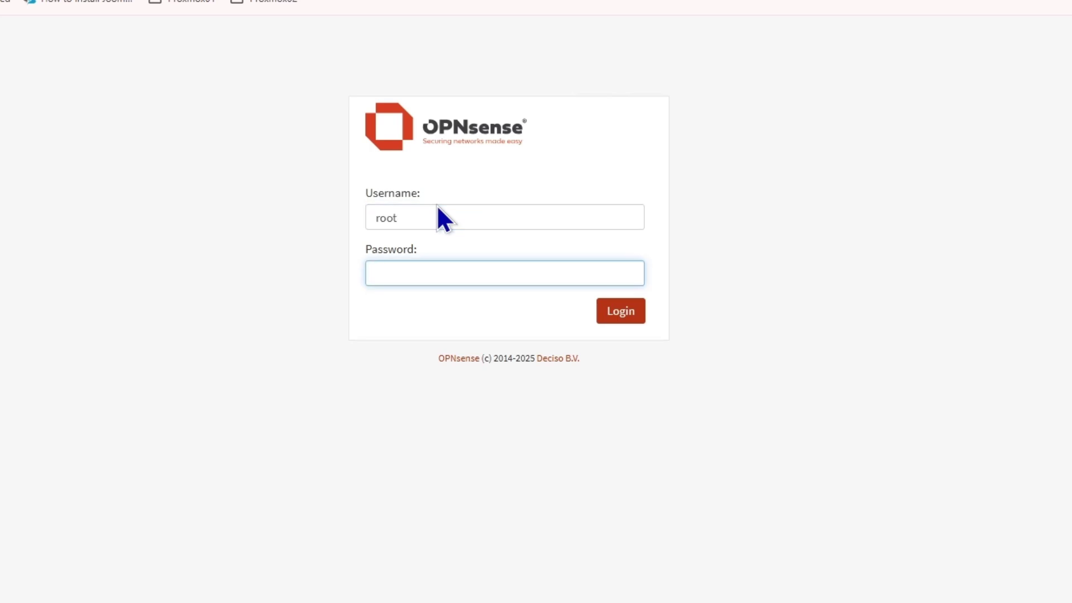
{"action": "type", "text": "*********"}
{"action": "key", "text": "BackSpace"}
{"action": "key", "text": "BackSpace"}
{"action": "key", "text": "BackSpace"}
{"action": "key", "text": "BackSpace"}
{"action": "key", "text": "BackSpace"}
{"action": "key", "text": "BackSpace"}
{"action": "key", "text": "BackSpace"}
{"action": "key", "text": "BackSpace"}
{"action": "key", "text": "BackSpace"}
{"action": "type", "text": "**************"}
{"action": "key", "text": "Return"}
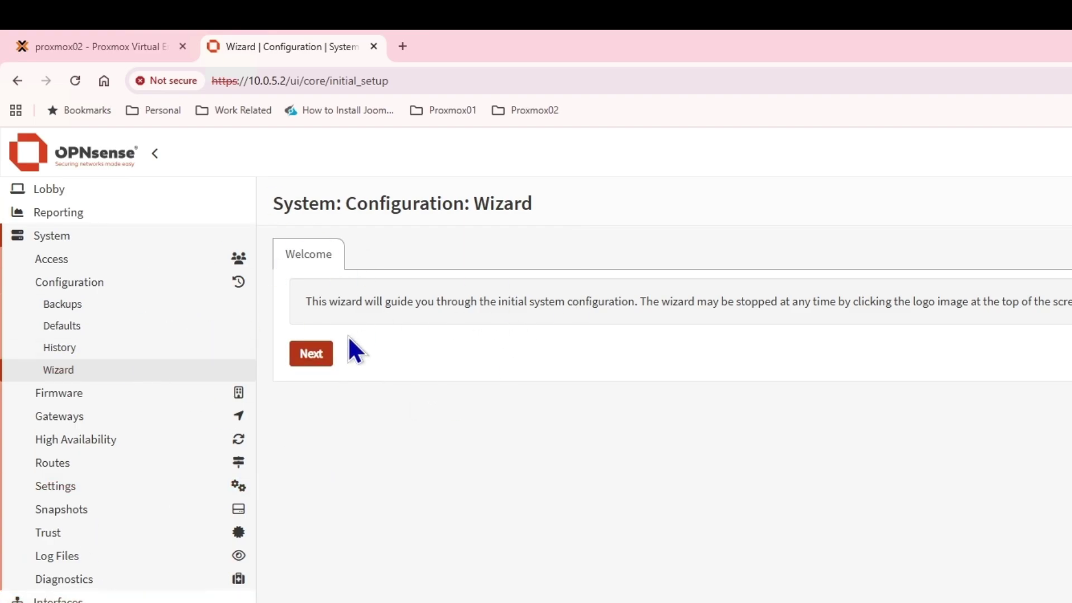
- Replace the default hostname with fw02 and domain with zsol.uk, and add DNS server 8.8.8.8
{"action": "left_click", "coordinate": [301, 360]}
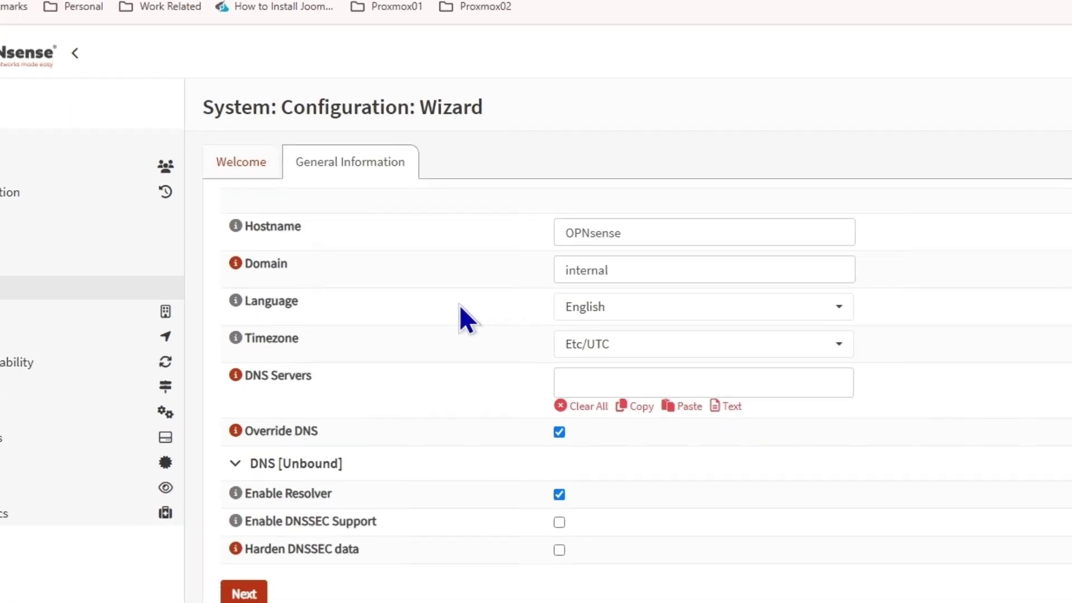
{"action": "left_click", "coordinate": [656, 234]}
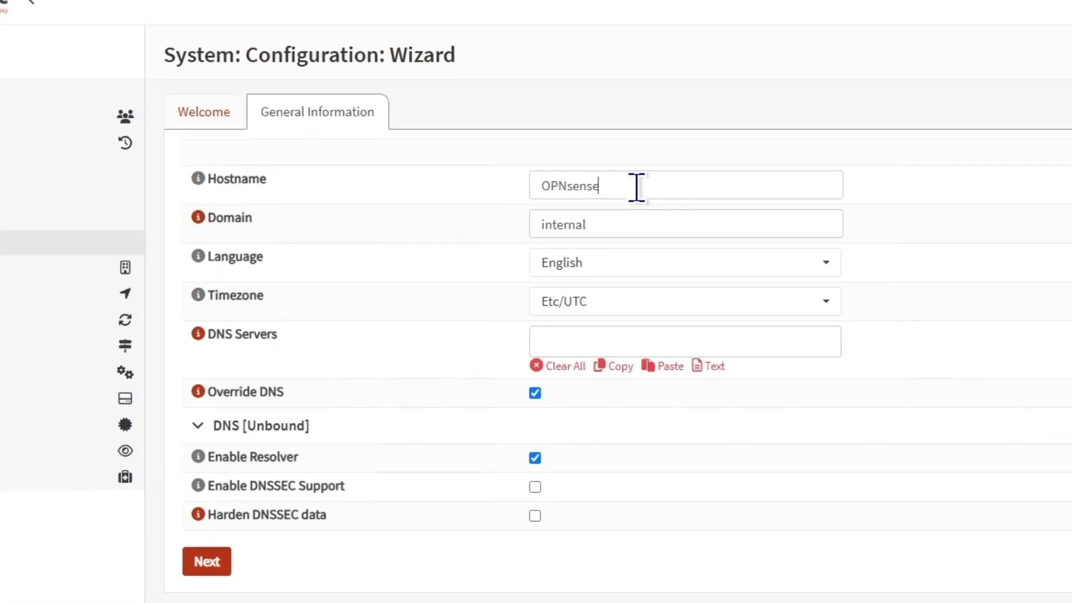
{"action": "left_click_drag", "start_coordinate": [637, 187], "coordinate": [478, 189]}
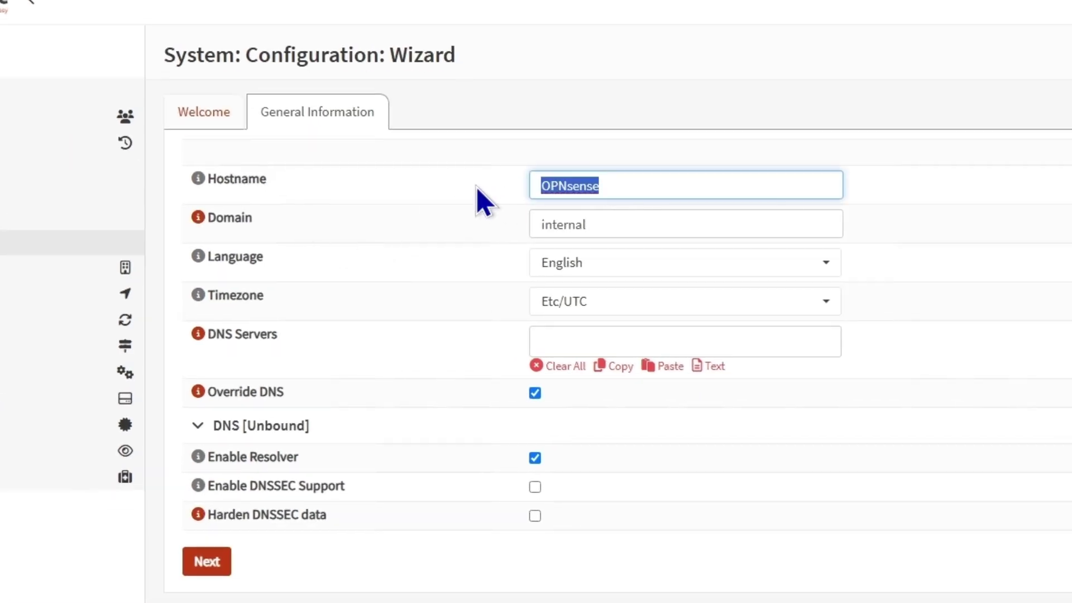
{"action": "type", "text": "fw9=9"}
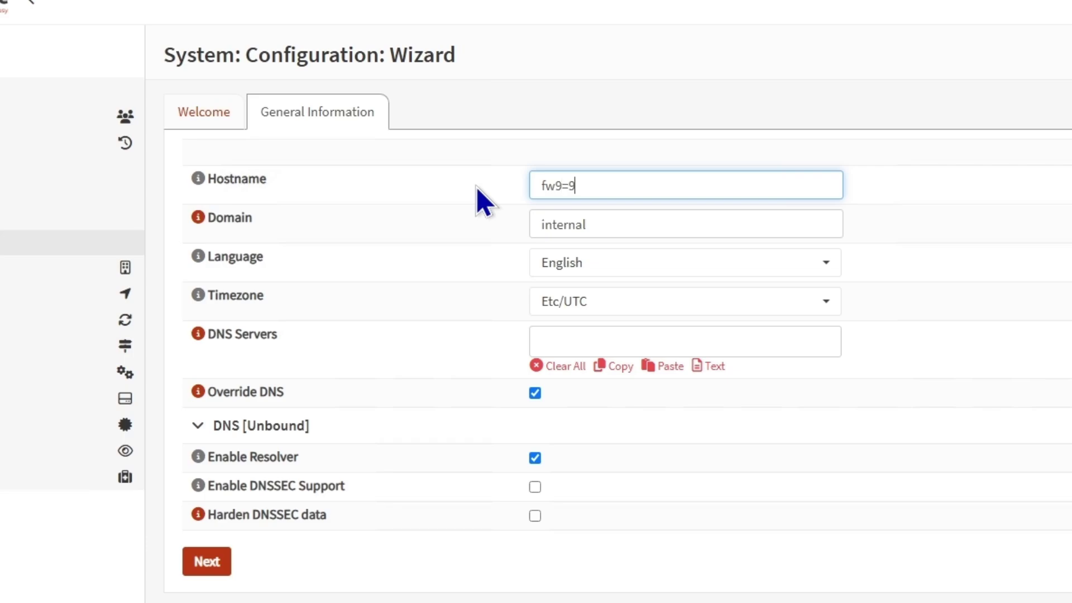
{"action": "key", "text": "BackSpace"}
{"action": "key", "text": "BackSpace"}
{"action": "key", "text": "BackSpace"}
{"action": "type", "text": "02"}
{"action": "left_click_drag", "start_coordinate": [615, 227], "coordinate": [491, 228]}
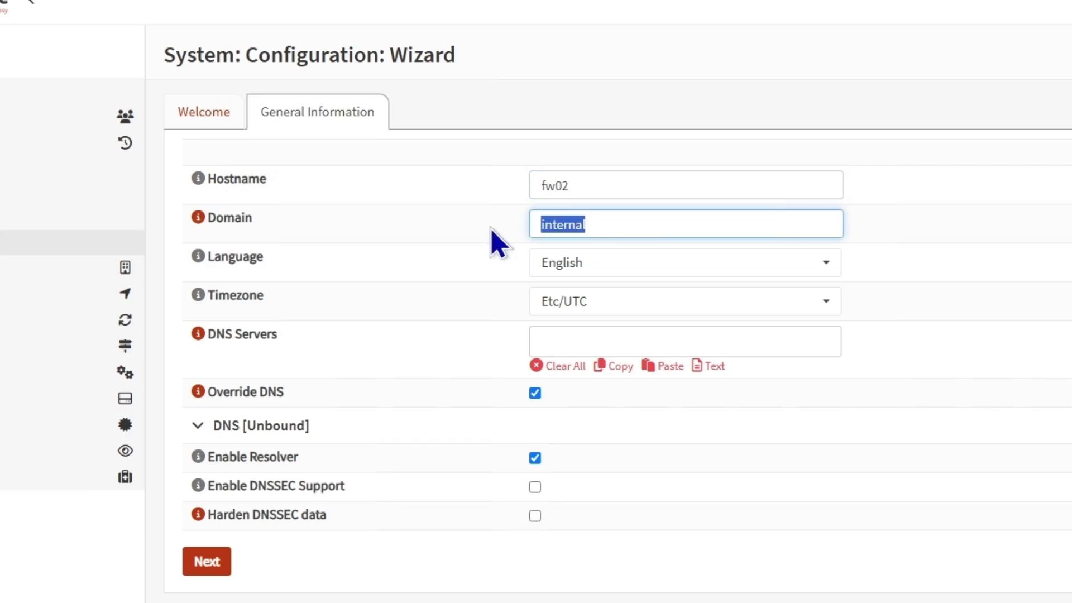
{"action": "type", "text": "zsol"}
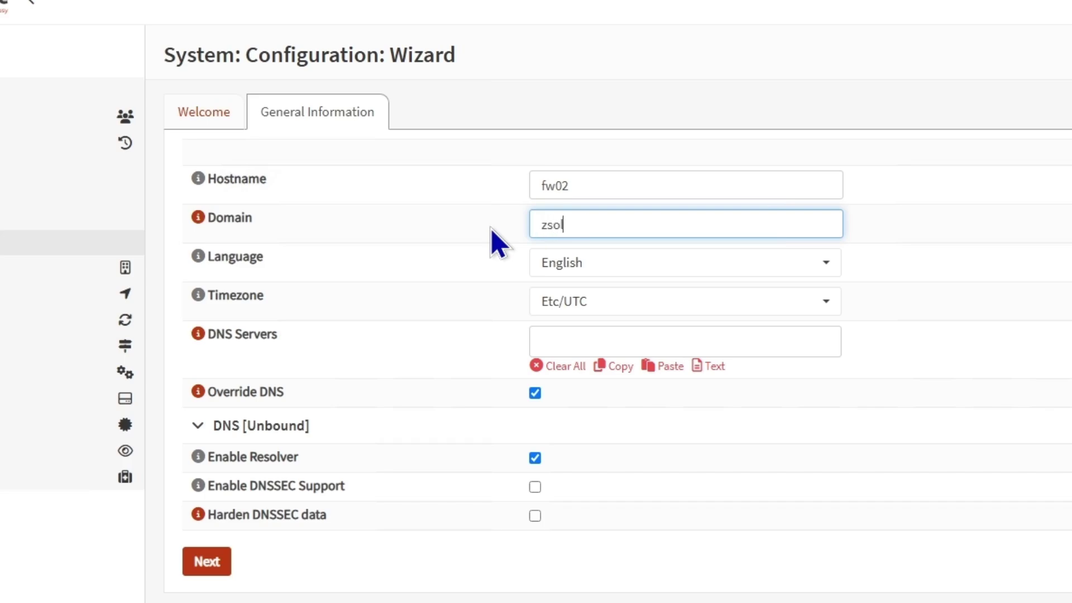
{"action": "type", "text": ".uk"}
{"action": "left_click", "coordinate": [570, 341]}
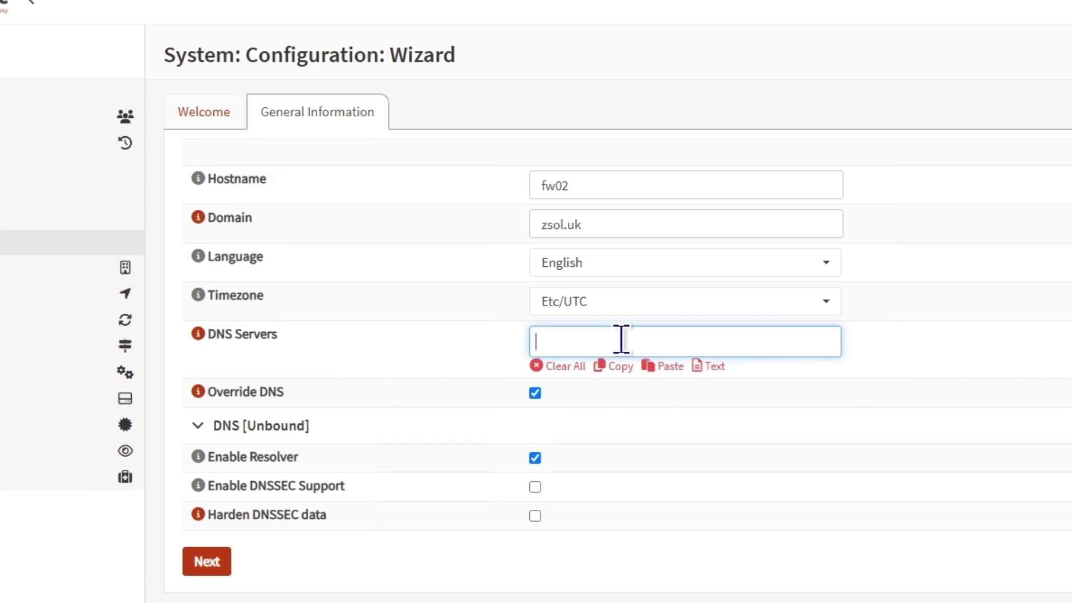
{"action": "type", "text": "8.8.8.8"}
- Keep the WAN type Static and enter IP 10.0.5.2/8 with gateway 10.0.0.1
{"action": "left_click", "coordinate": [214, 565]}
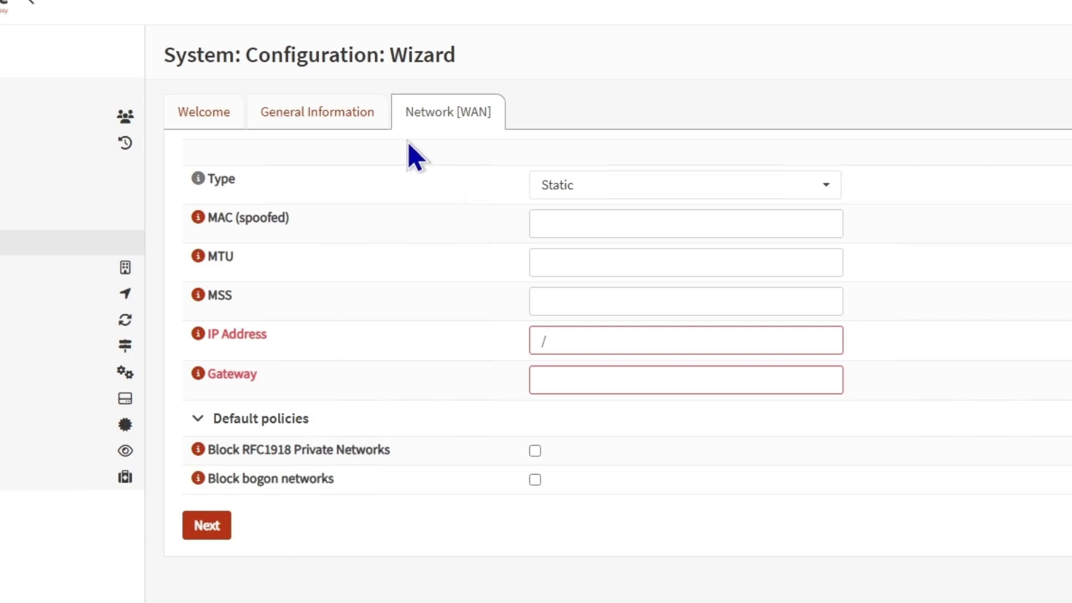
{"action": "left_click", "coordinate": [680, 188]}
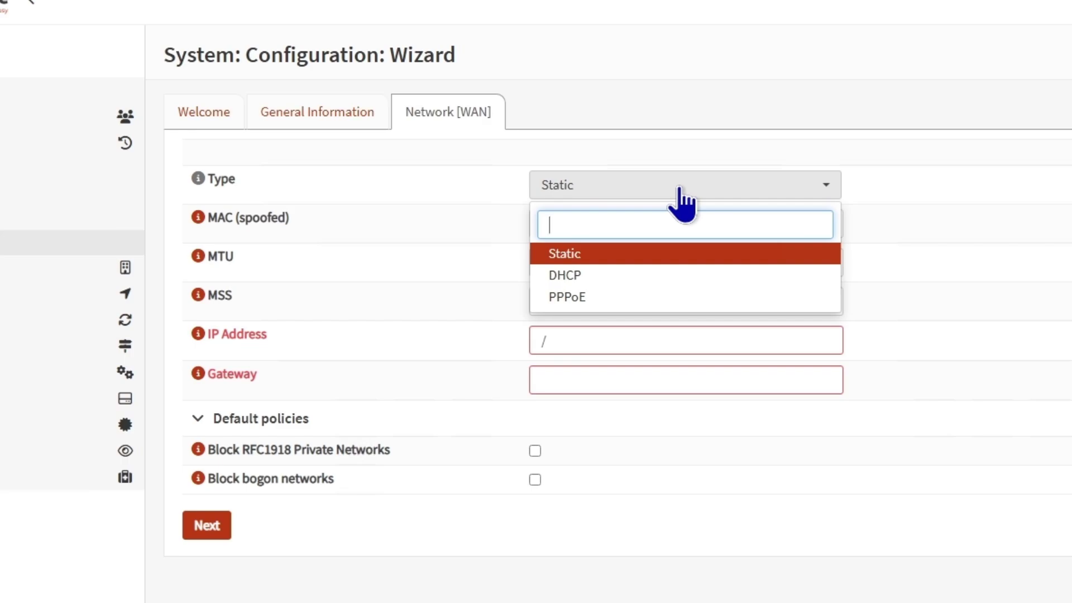
{"action": "left_click", "coordinate": [680, 189]}
{"action": "left_click", "coordinate": [636, 192]}
{"action": "left_click", "coordinate": [634, 193]}
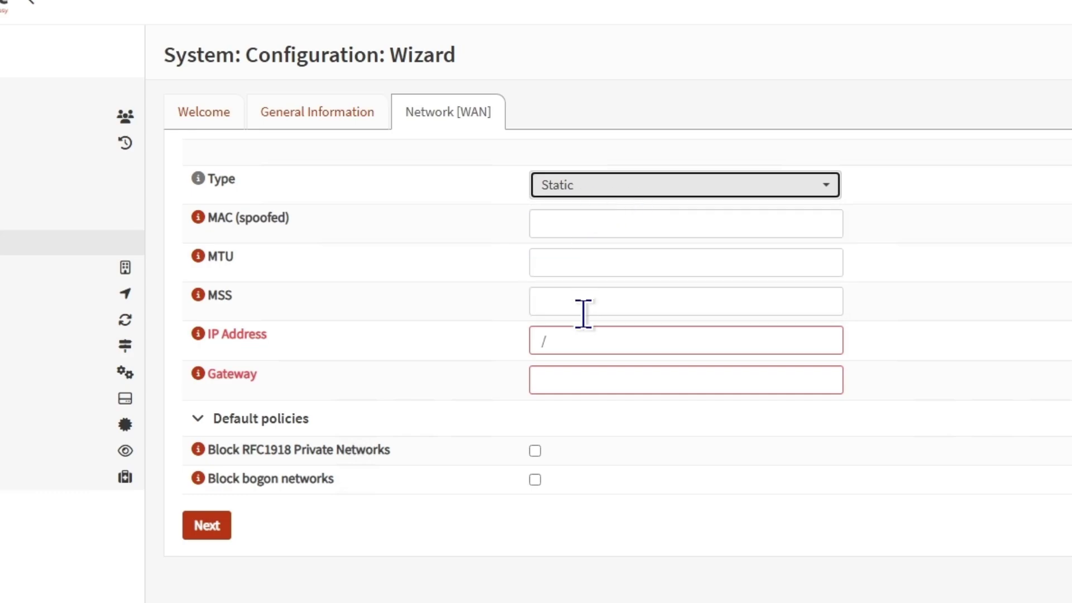
{"action": "double_click", "coordinate": [609, 331]}
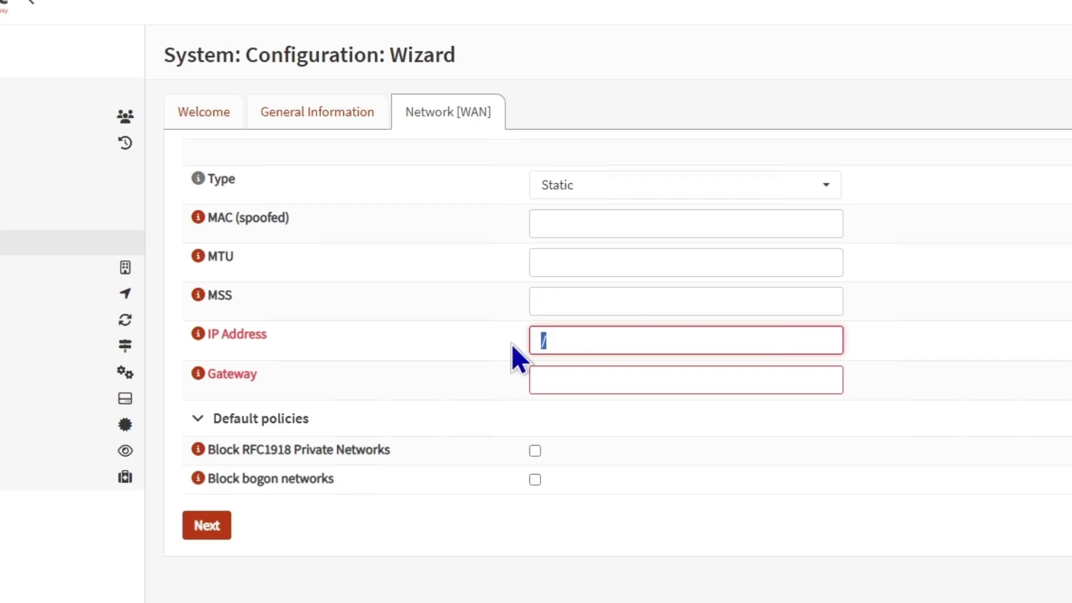
{"action": "type", "text": "10.0.5.2"}
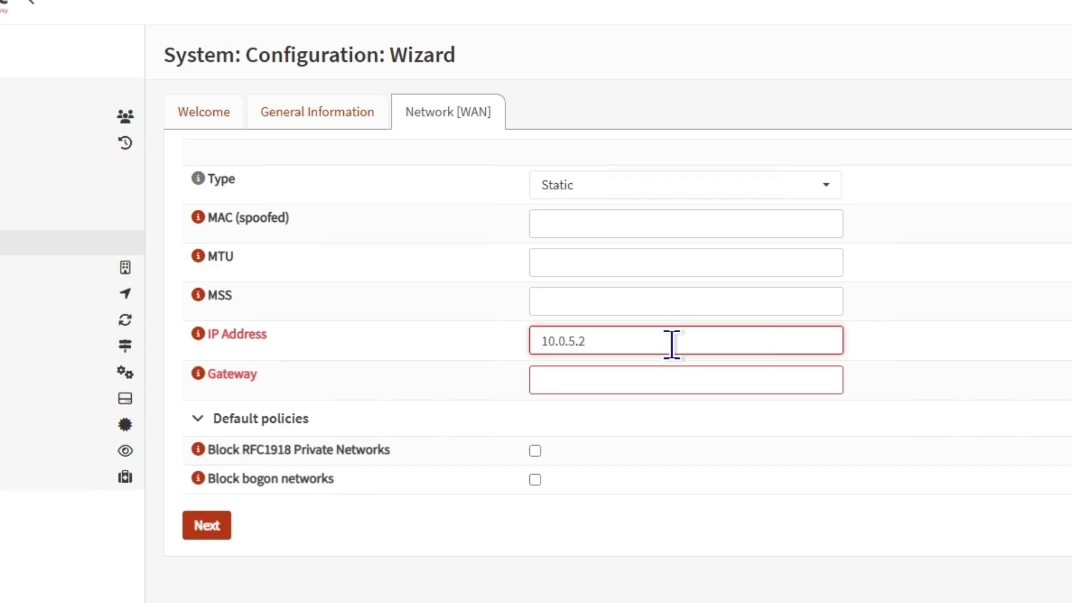
{"action": "type", "text": "/8"}
{"action": "left_click", "coordinate": [655, 379]}
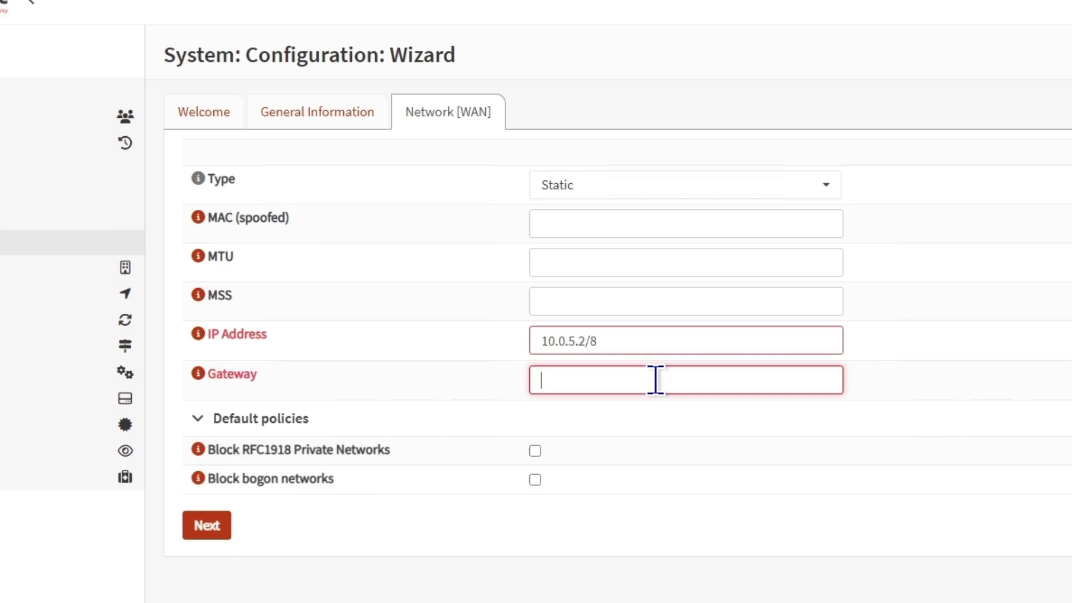
{"action": "type", "text": "10.0.0.1"}
- Replace the LAN address dhcp/ with 172.16.0.1/16, leaving the DHCP server enabled
{"action": "left_click", "coordinate": [209, 535]}
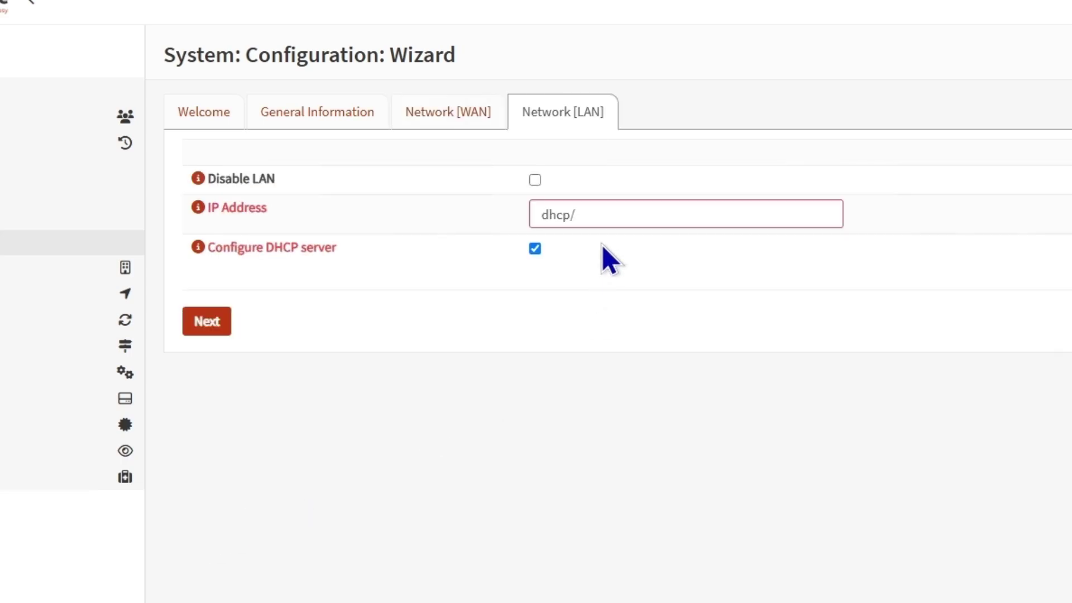
{"action": "left_click", "coordinate": [652, 214]}
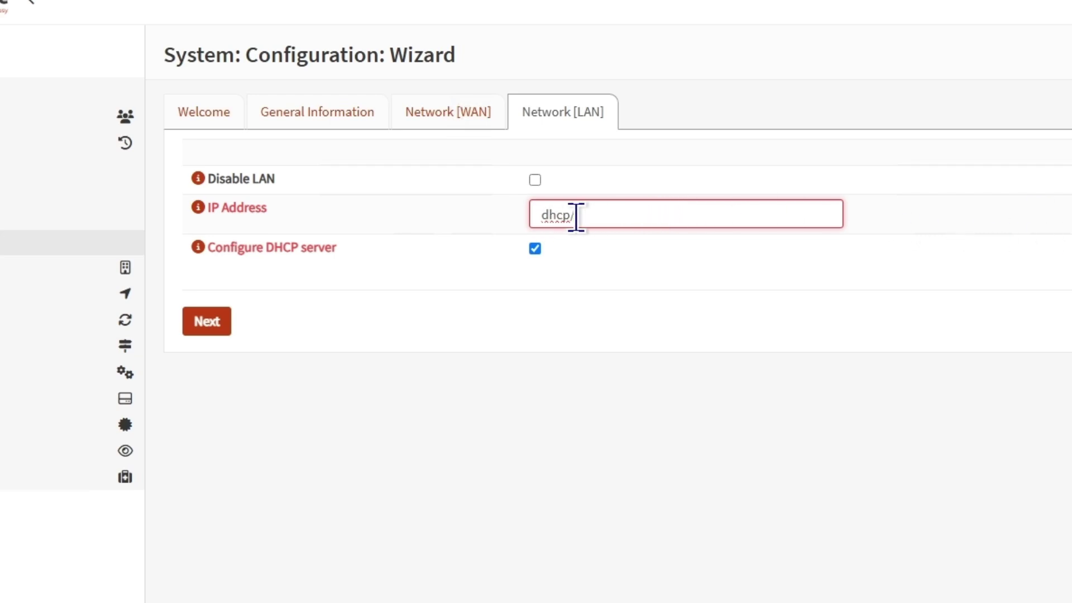
{"action": "left_click_drag", "start_coordinate": [577, 216], "coordinate": [498, 218]}
{"action": "type", "text": "172.16.0.1/16"}
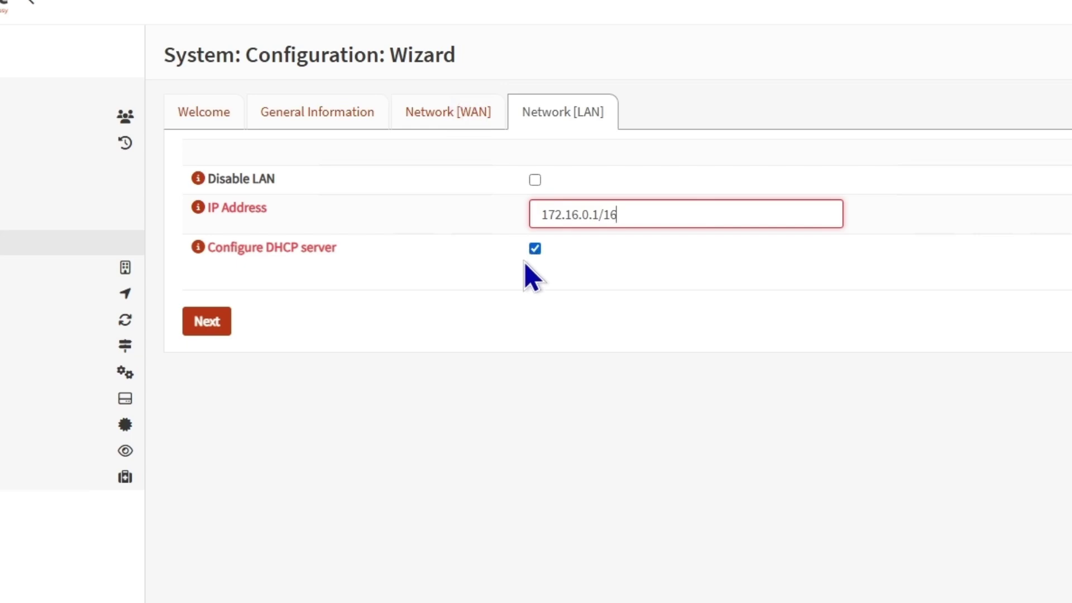
{"action": "left_click_drag", "start_coordinate": [641, 216], "coordinate": [539, 206]}
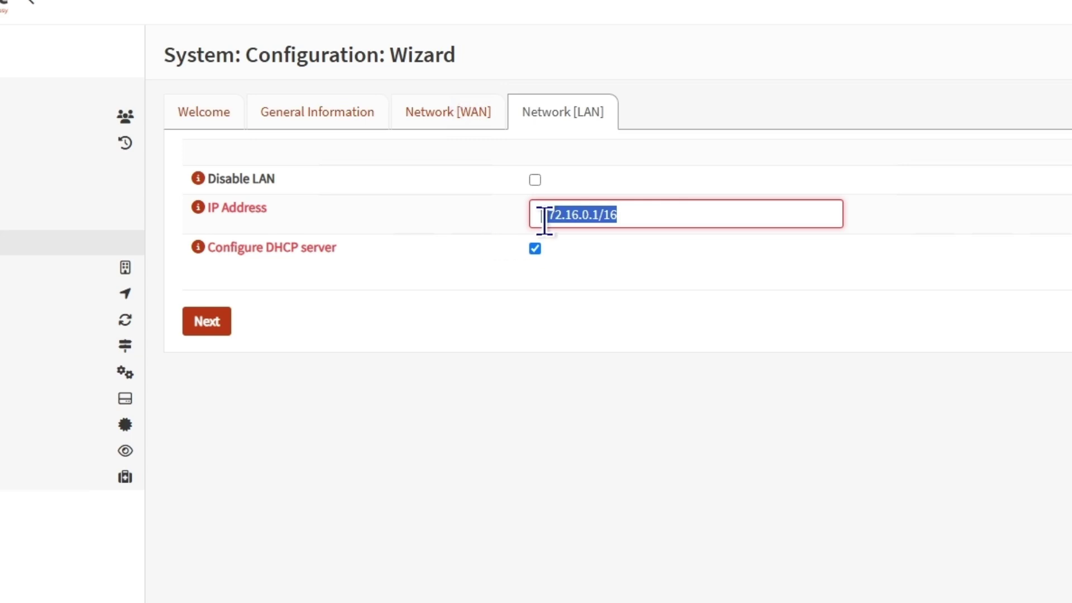
{"action": "left_click", "coordinate": [631, 211]}
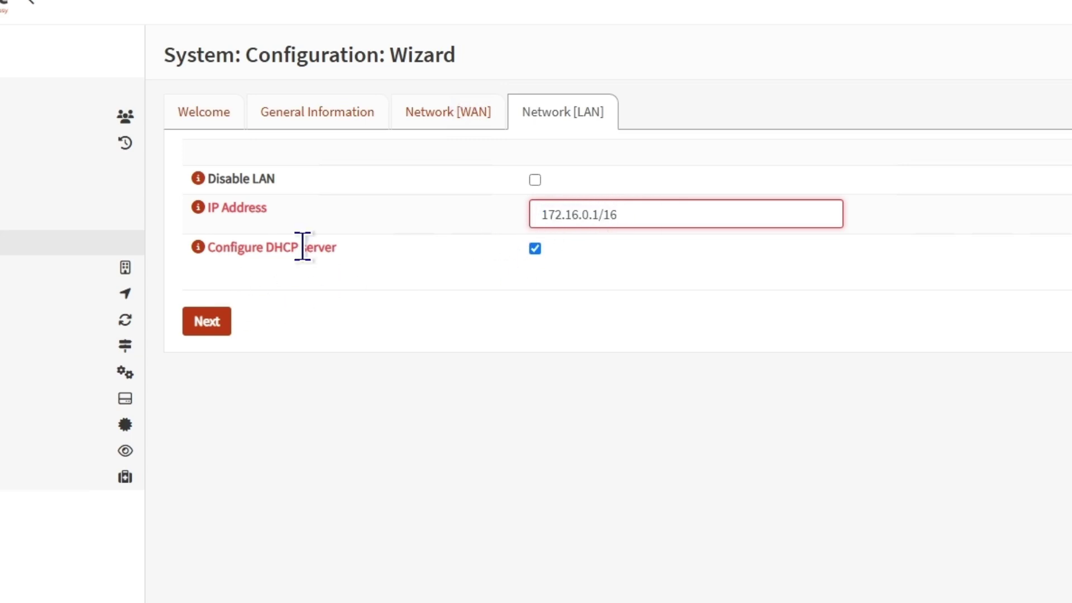
- Leave the root password blank and continue to the wizard's Finish step
{"action": "left_click", "coordinate": [205, 321]}
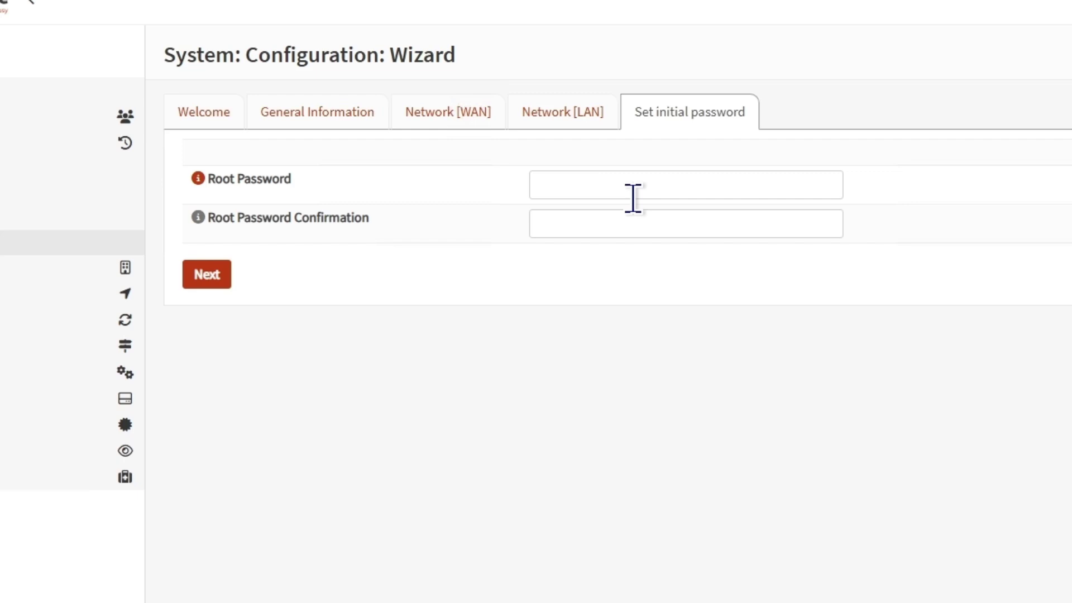
{"action": "left_click", "coordinate": [630, 189]}
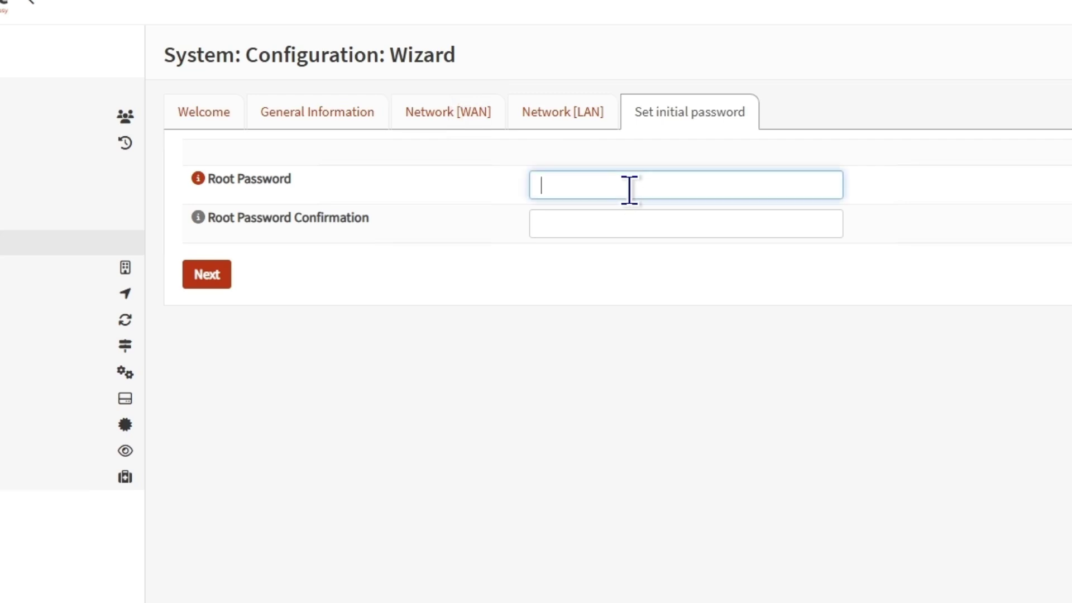
{"action": "left_click", "coordinate": [201, 275]}
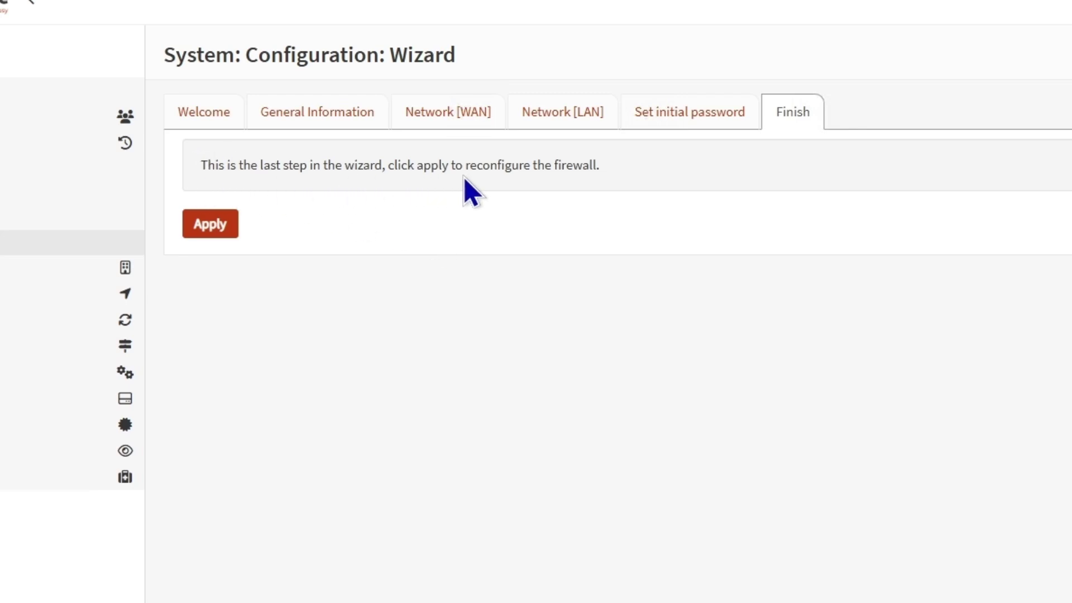
{"action": "left_click", "coordinate": [226, 230]}
- Apply the wizard settings, review the WAN and LAN interface pages, then close the OPNsense tab
{"action": "left_click", "coordinate": [215, 226]}
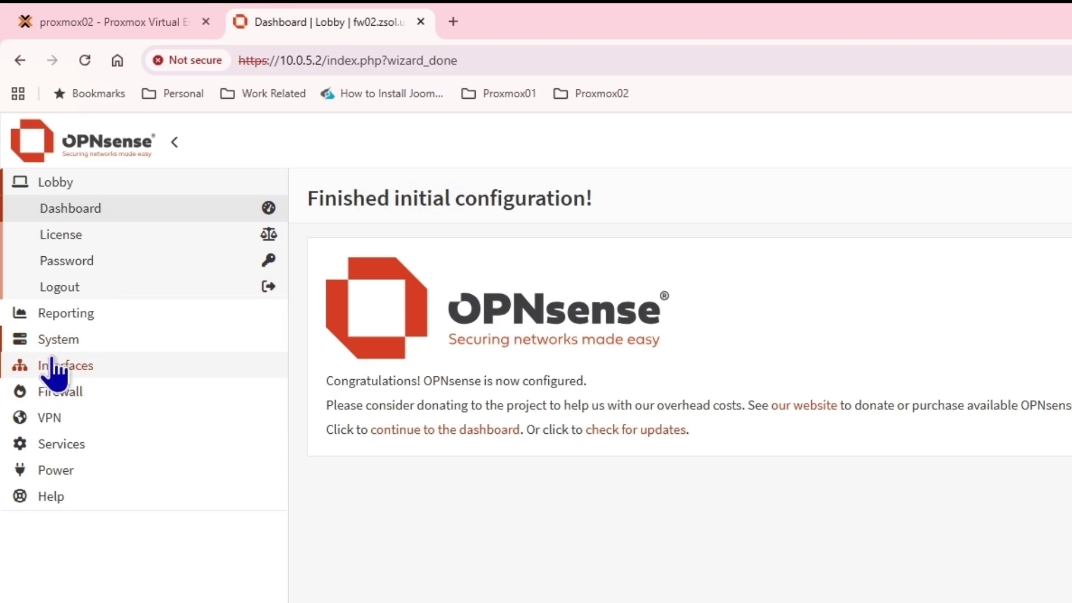
{"action": "left_click", "coordinate": [51, 365]}
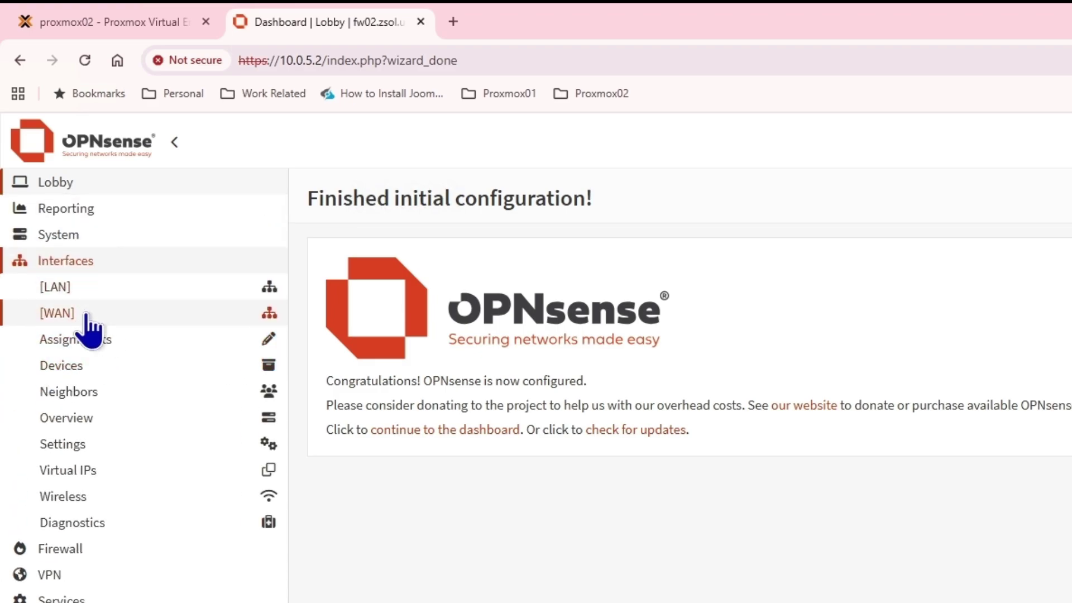
{"action": "left_click", "coordinate": [86, 316]}
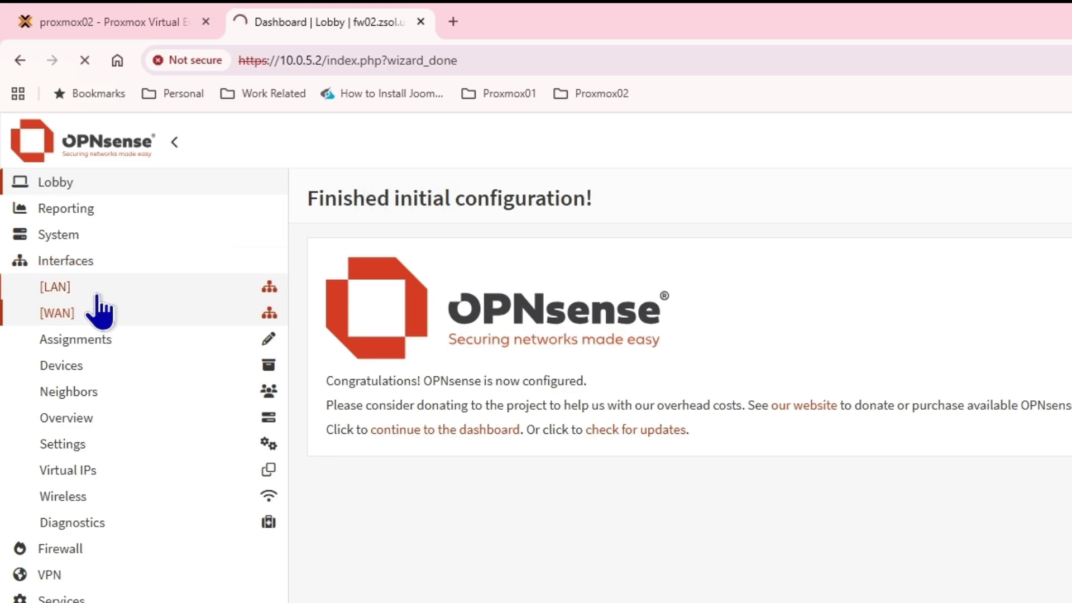
{"action": "left_click", "coordinate": [96, 293]}
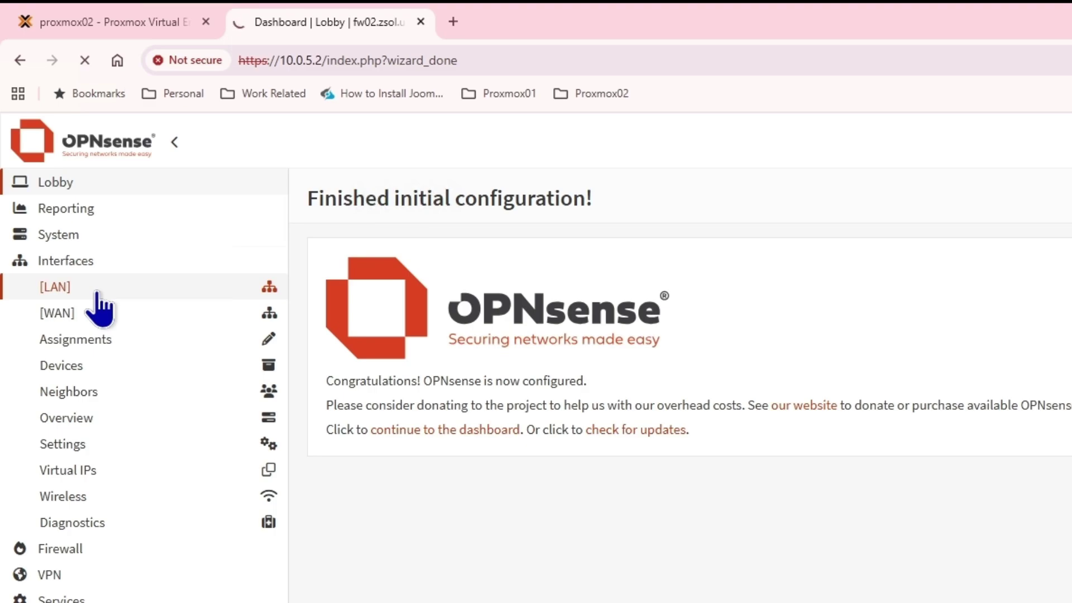
{"action": "key", "text": "ctrl+w"}
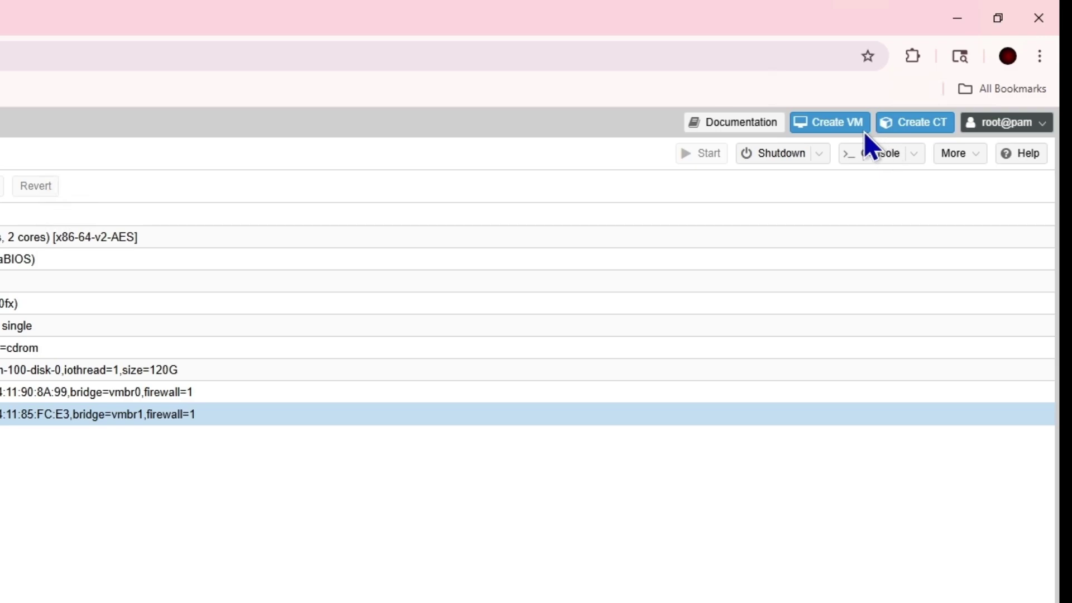
- Start a new VM 101 named linuxmint and advance to its OS settings
{"action": "left_click", "coordinate": [835, 123]}
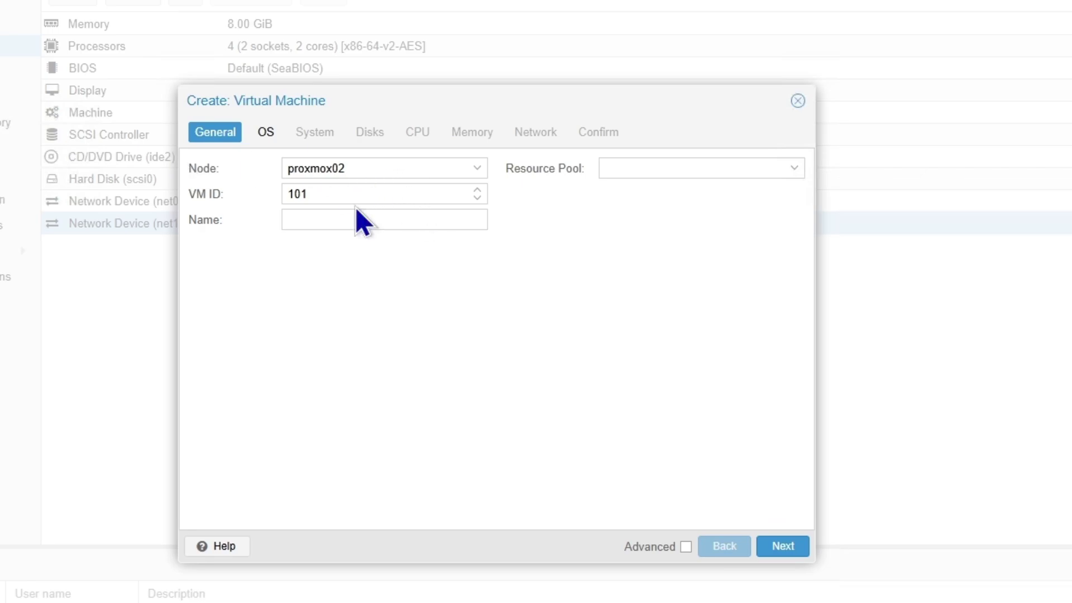
{"action": "double_click", "coordinate": [330, 198]}
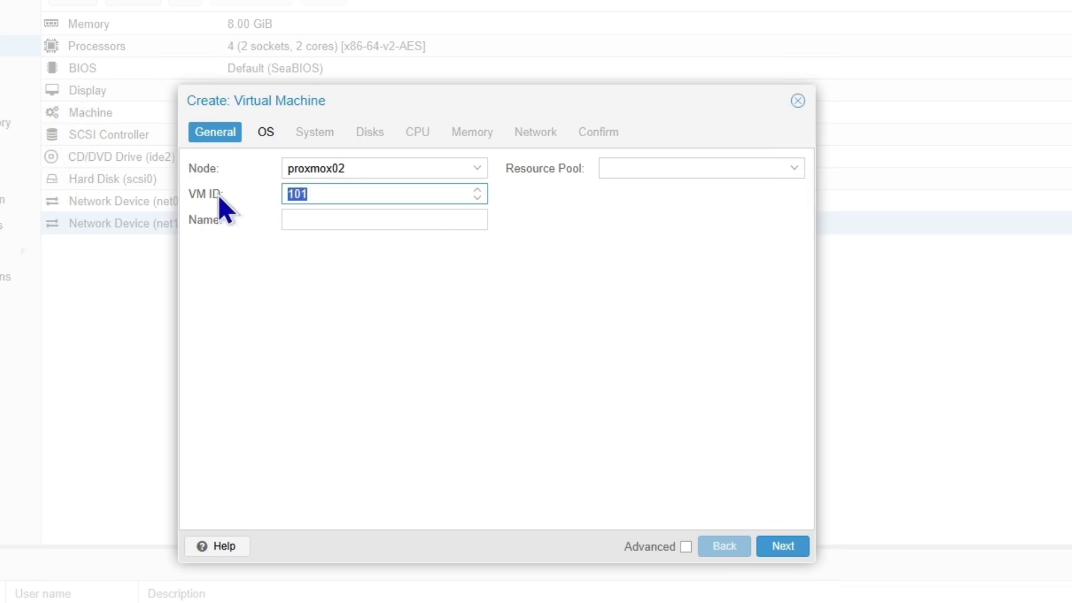
{"action": "left_click", "coordinate": [335, 224]}
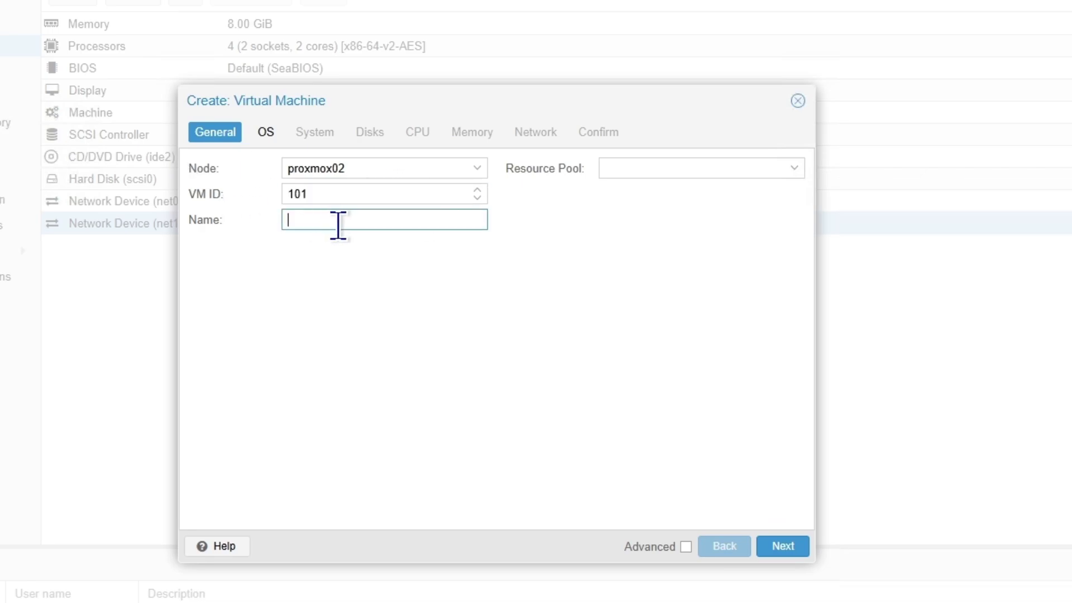
{"action": "type", "text": "linuxmint"}
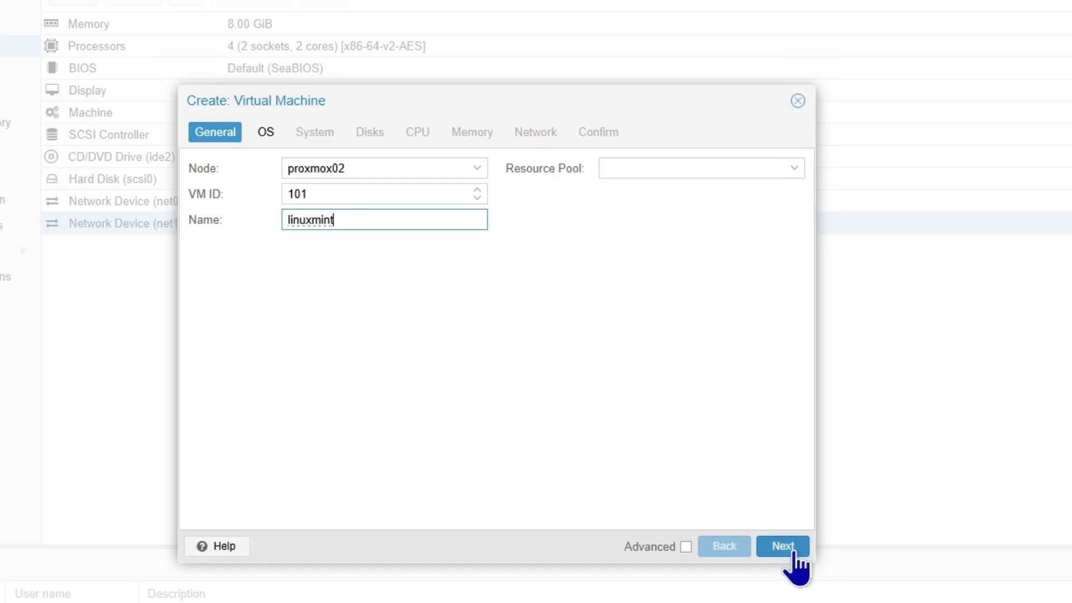
{"action": "left_click", "coordinate": [782, 546]}
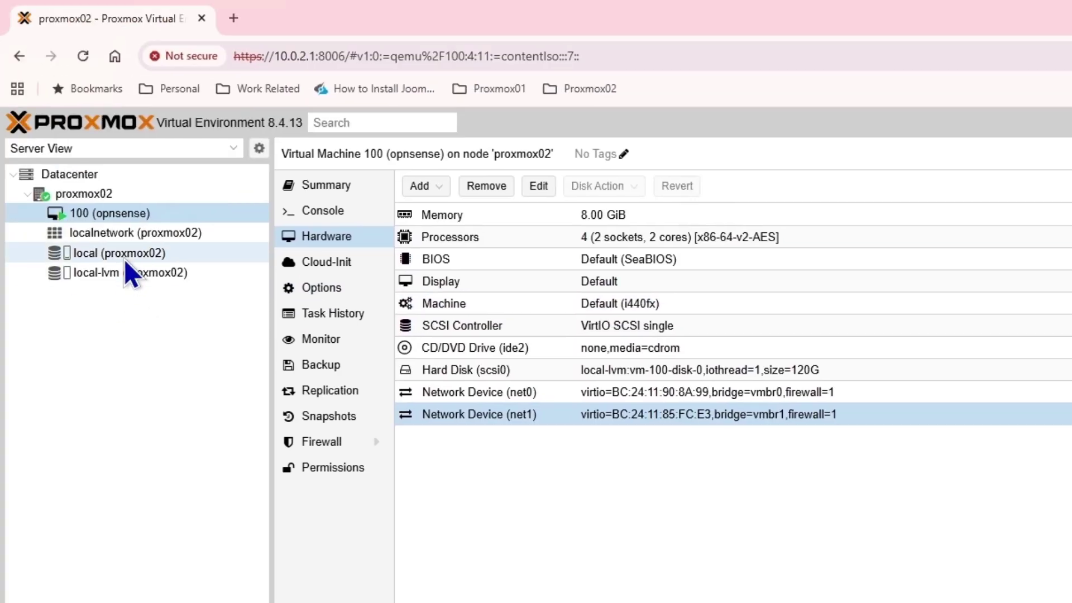
- Download linuxmint-22.2-cinnamon-64bit.iso from its URL into the local storage's ISO images
{"action": "left_click", "coordinate": [112, 254]}
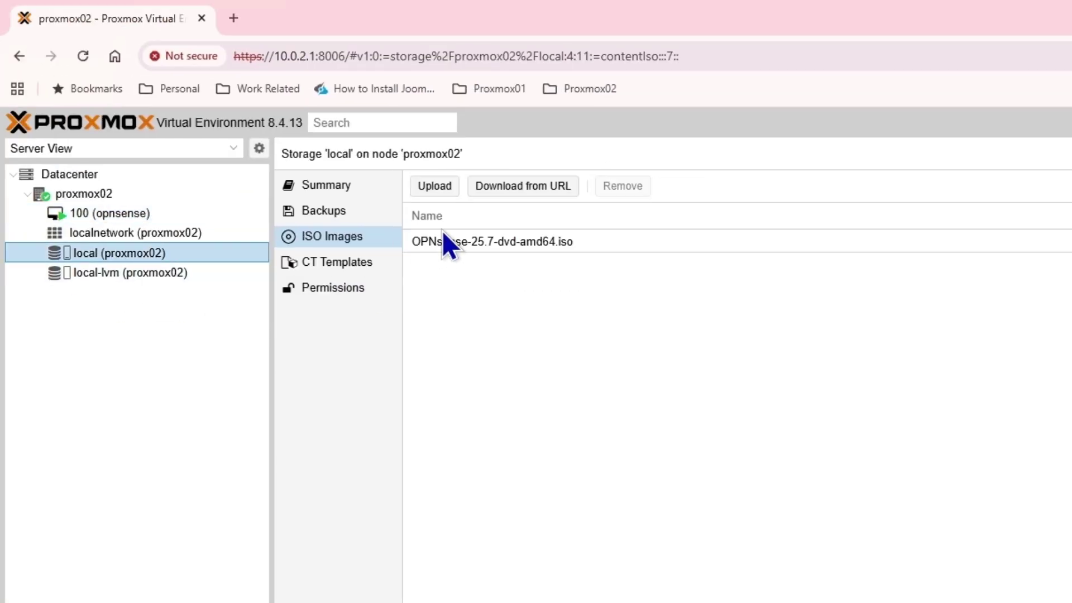
{"action": "left_click", "coordinate": [501, 186]}
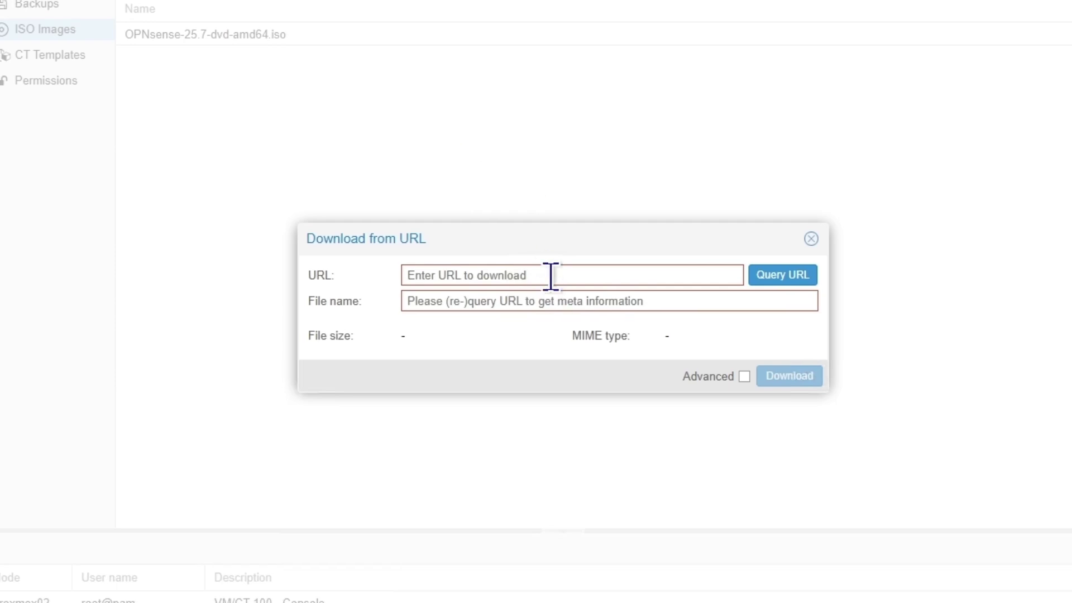
{"action": "type", "text": "https://mirrors.gigenet.com/linuxmint/iso/stable/22.2/linuxmint-22.2-cinnamon-64bit.iso"}
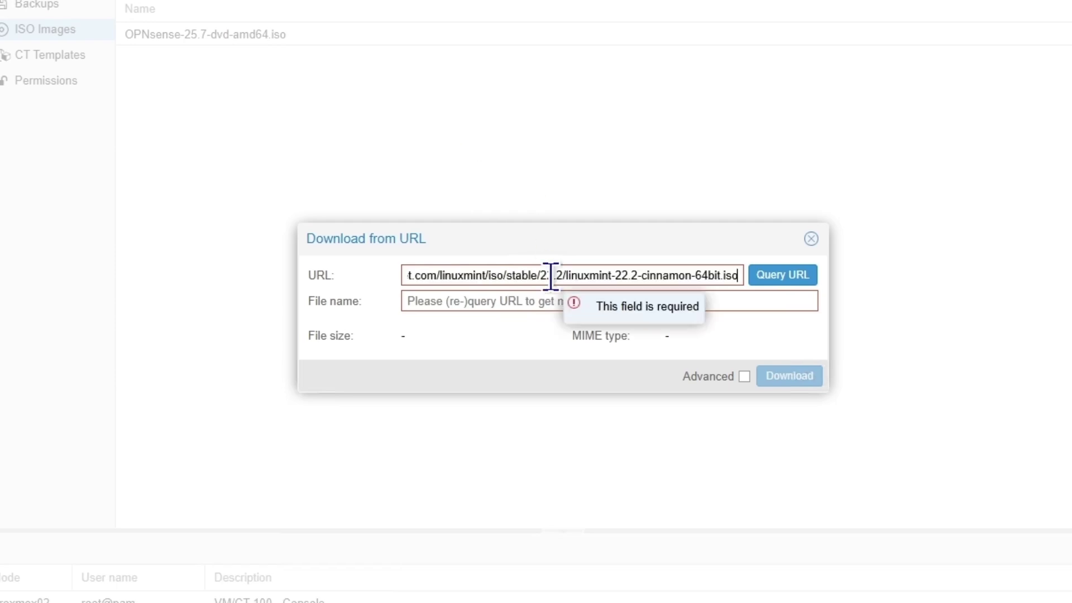
{"action": "left_click", "coordinate": [783, 276]}
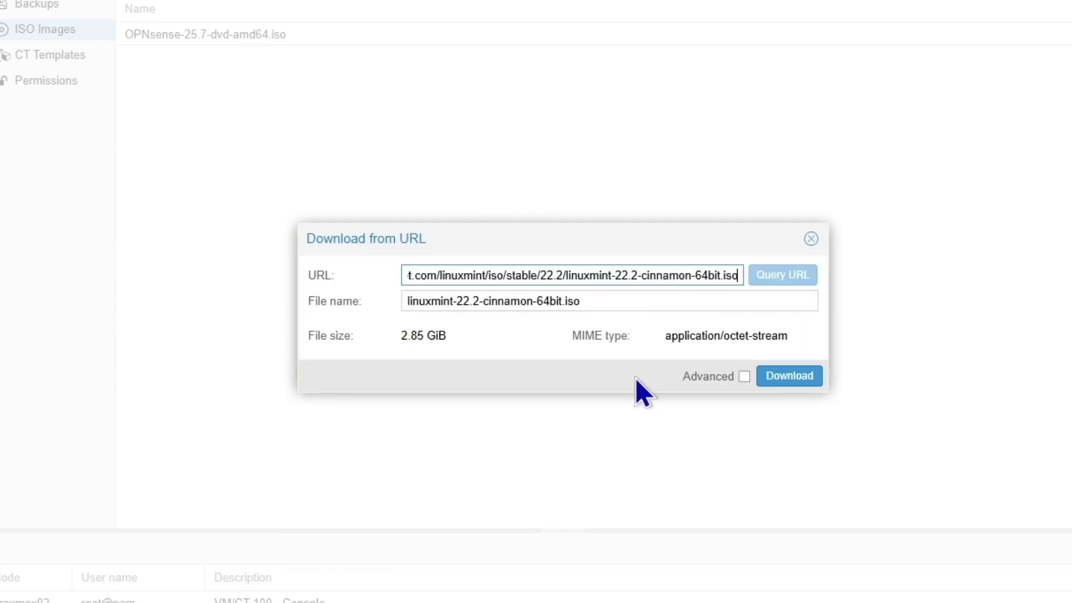
{"action": "left_click", "coordinate": [797, 381]}
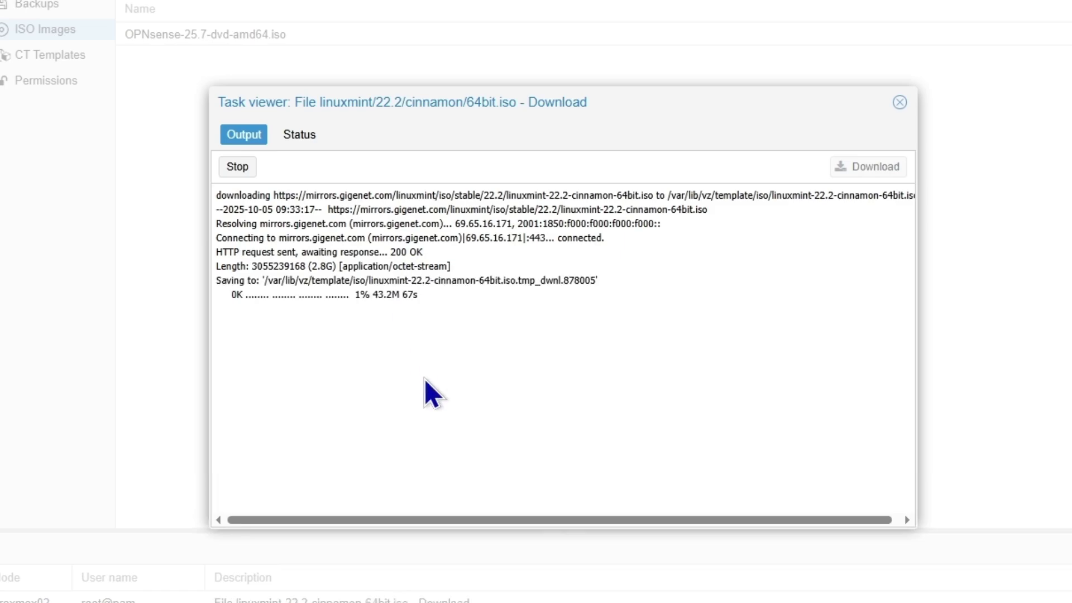
{"action": "left_click", "coordinate": [900, 102]}
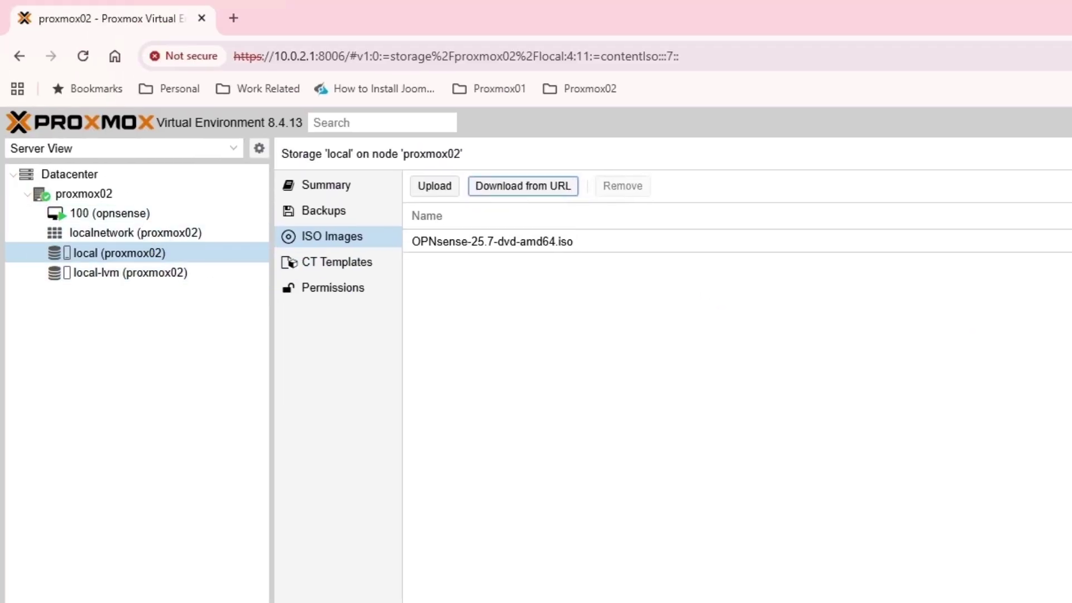
- Start another new VM and name it Linuxmint
{"action": "left_click", "coordinate": [839, 124]}
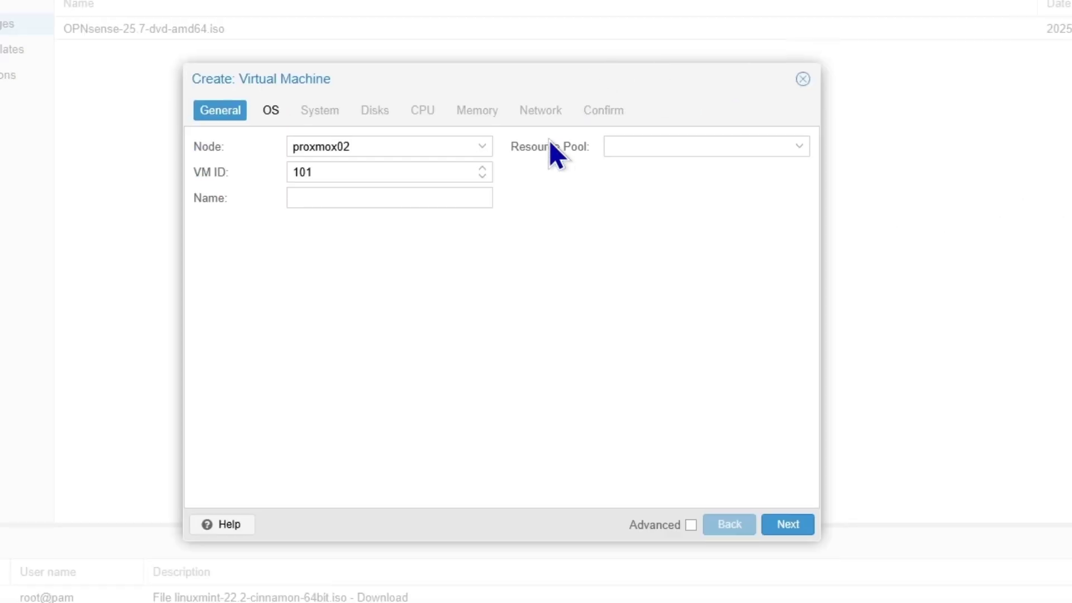
{"action": "left_click", "coordinate": [352, 197]}
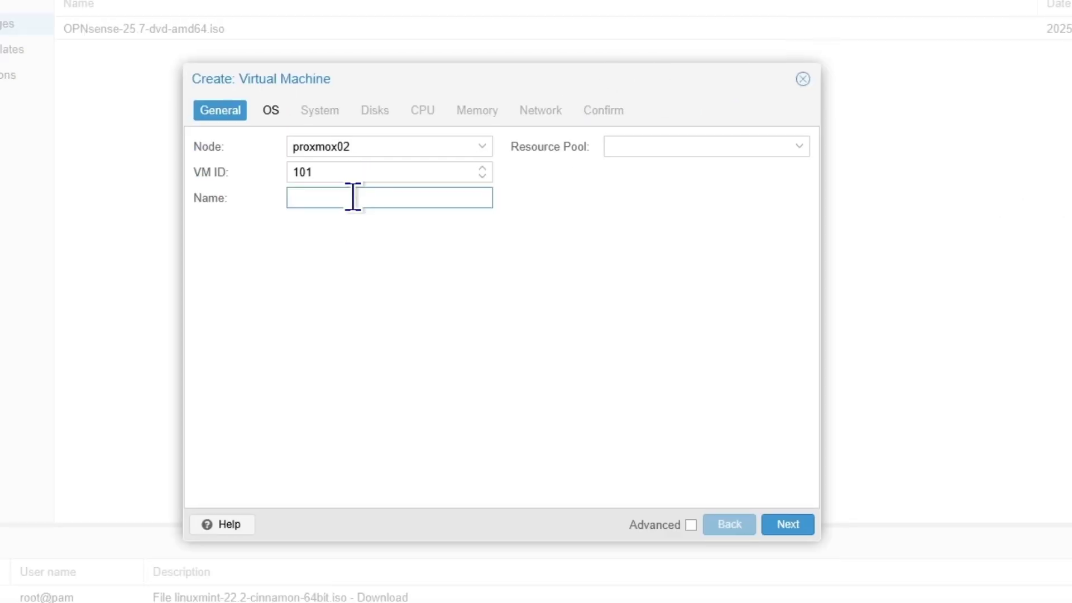
{"action": "type", "text": "Linux mint"}
{"action": "key", "text": "BackSpace"}
{"action": "key", "text": "BackSpace"}
{"action": "key", "text": "BackSpace"}
{"action": "key", "text": "BackSpace"}
{"action": "key", "text": "BackSpace"}
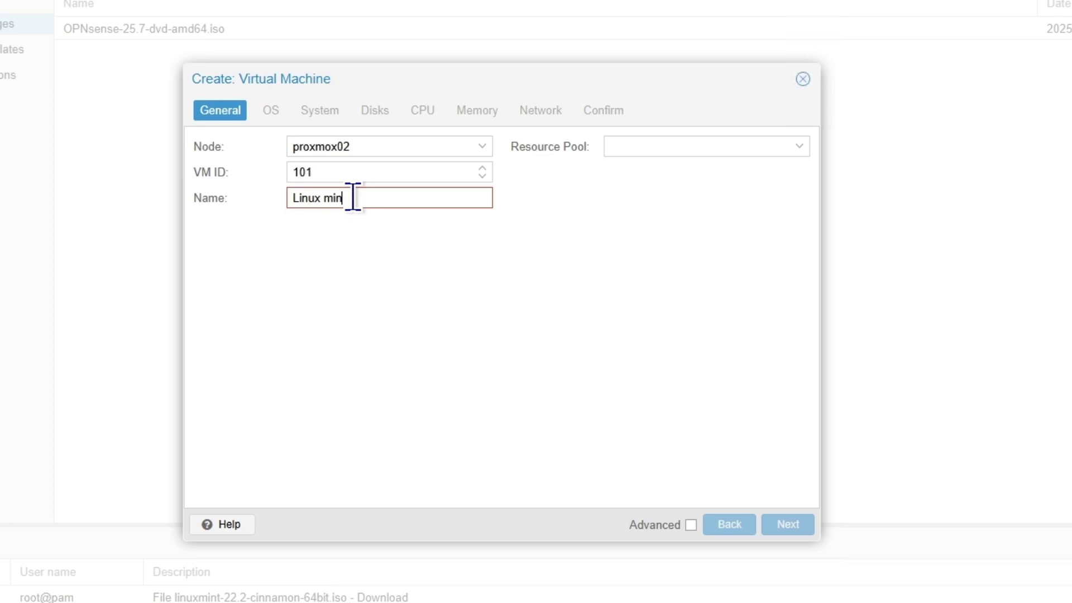
{"action": "type", "text": "mint"}
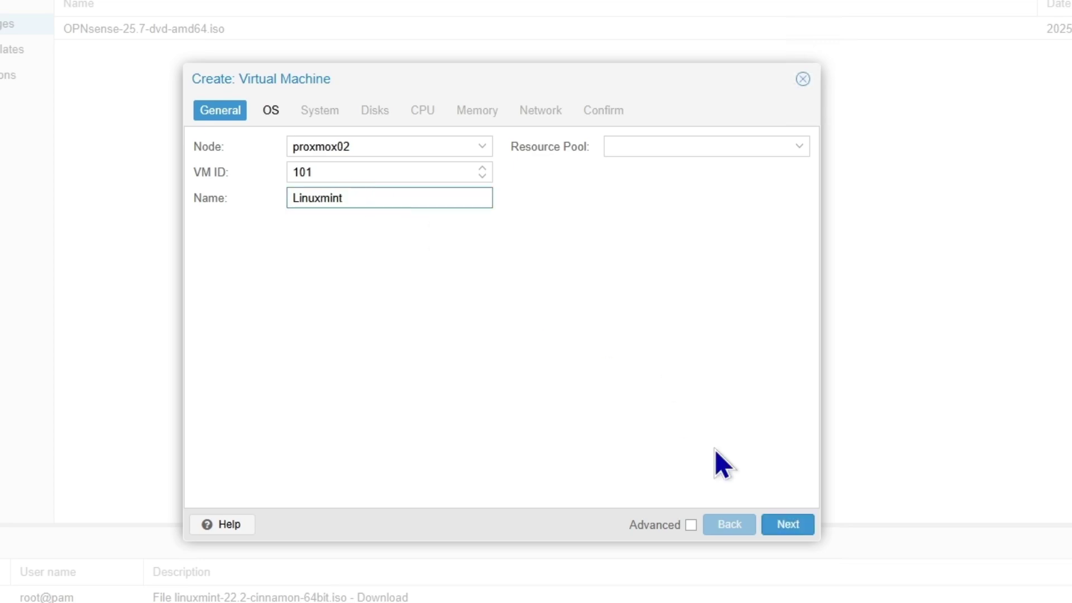
{"action": "left_click", "coordinate": [787, 528]}
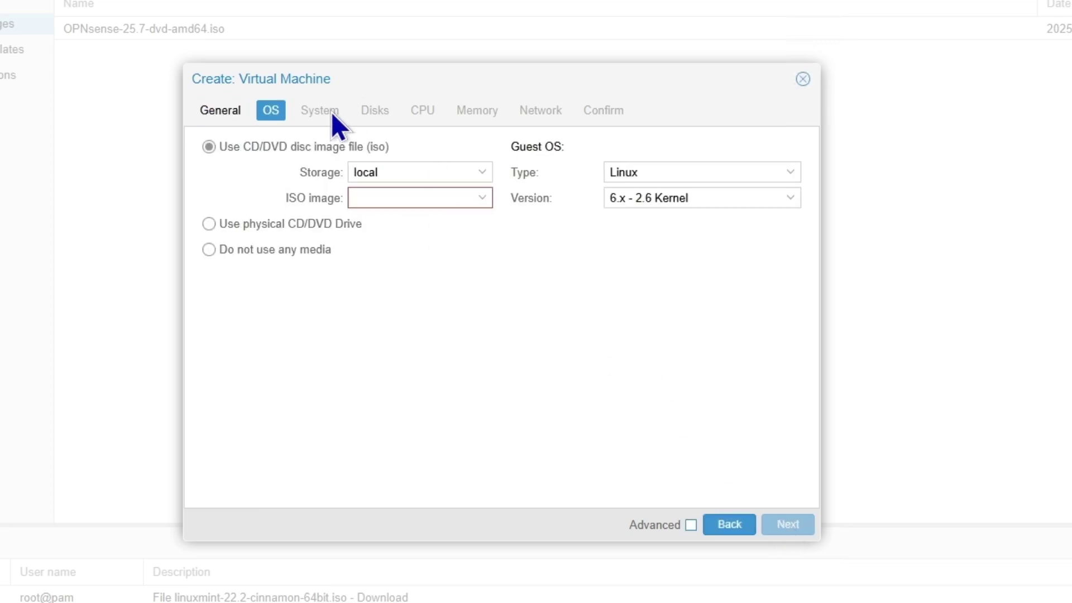
- Choose the OPNsense-25.7-dvd-amd64.iso image and keep the default system settings
{"action": "left_click", "coordinate": [473, 178]}
{"action": "left_click", "coordinate": [486, 177]}
{"action": "left_click", "coordinate": [479, 200]}
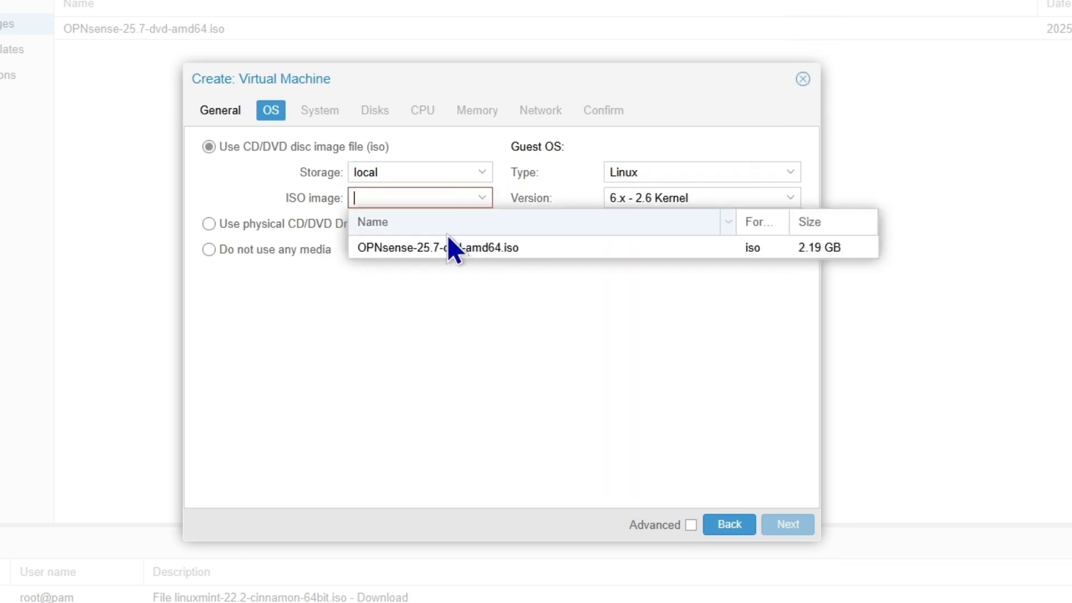
{"action": "left_click", "coordinate": [442, 247]}
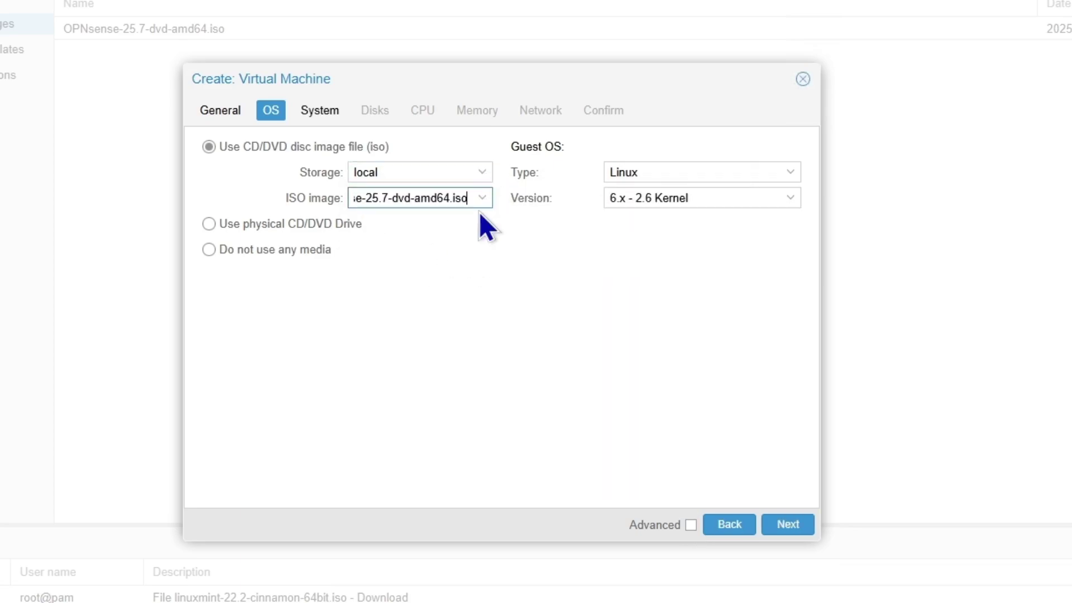
{"action": "left_click", "coordinate": [781, 526]}
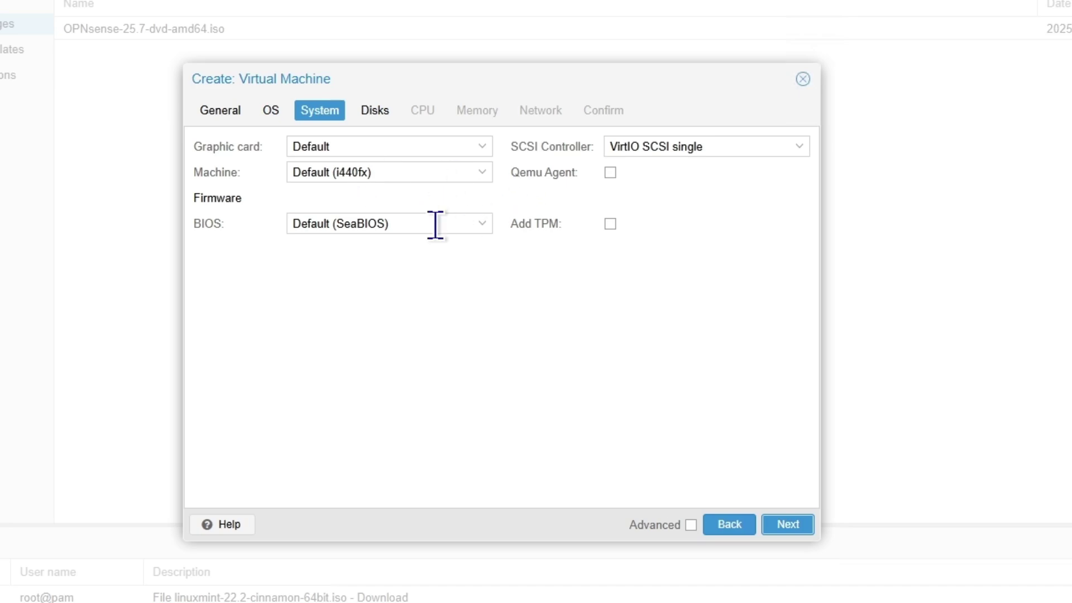
{"action": "left_click", "coordinate": [789, 525]}
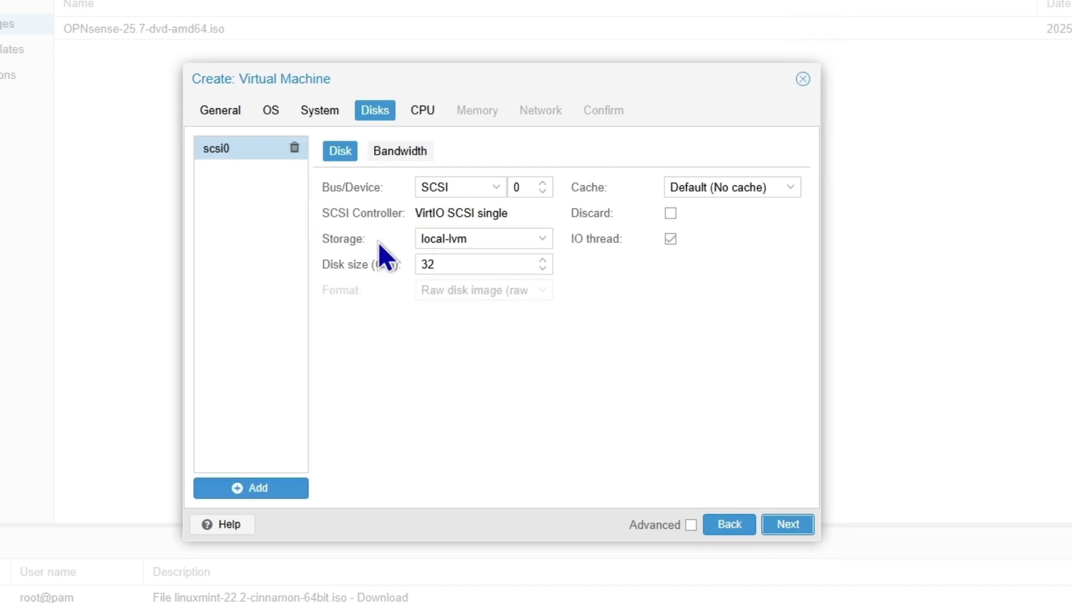
- Set the disk size to 40 GiB and the CPU to 2 sockets with 4 cores
{"action": "left_click_drag", "start_coordinate": [459, 269], "coordinate": [353, 256]}
{"action": "type", "text": "40"}
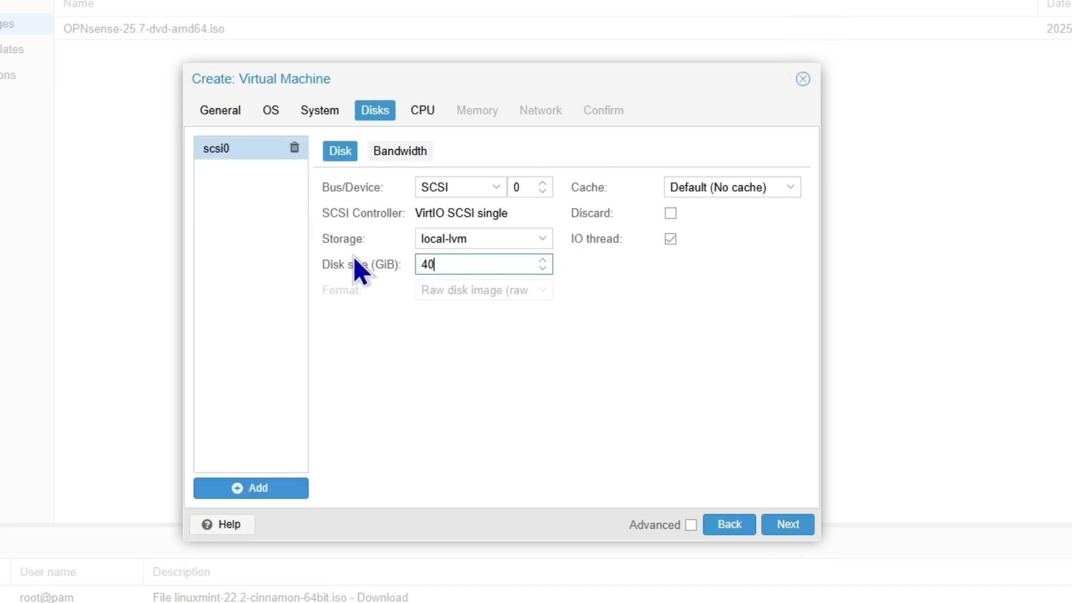
{"action": "left_click", "coordinate": [784, 528]}
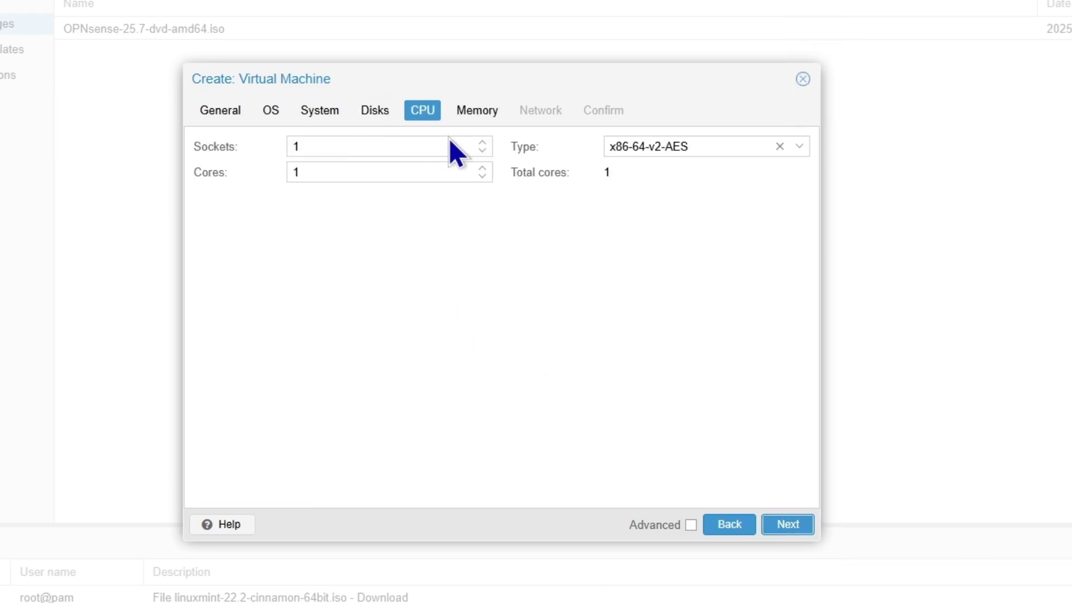
{"action": "left_click", "coordinate": [483, 143]}
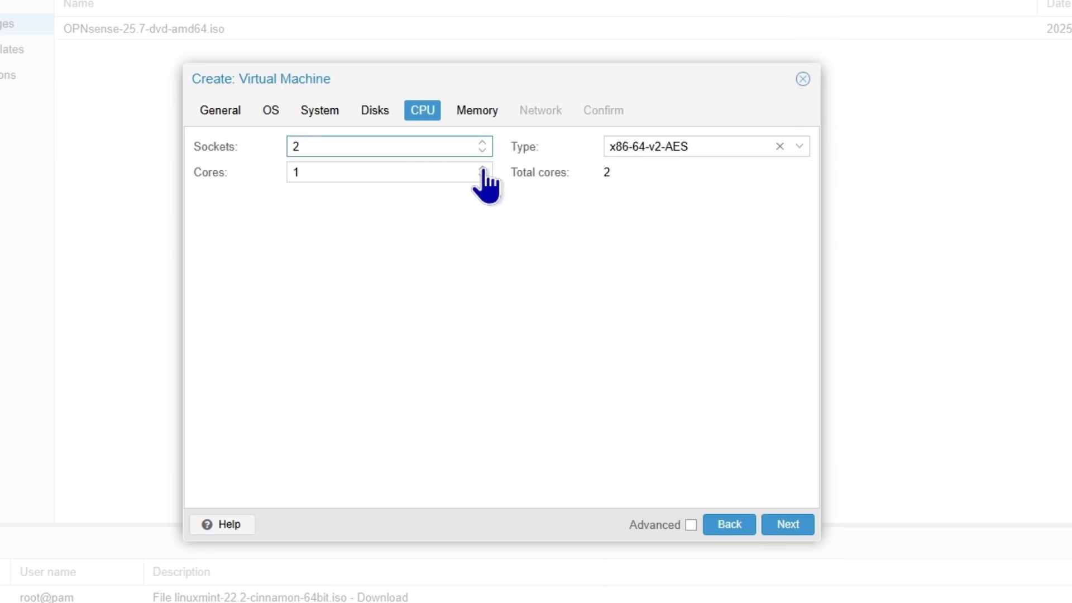
{"action": "left_click", "coordinate": [482, 168]}
{"action": "left_click", "coordinate": [483, 168]}
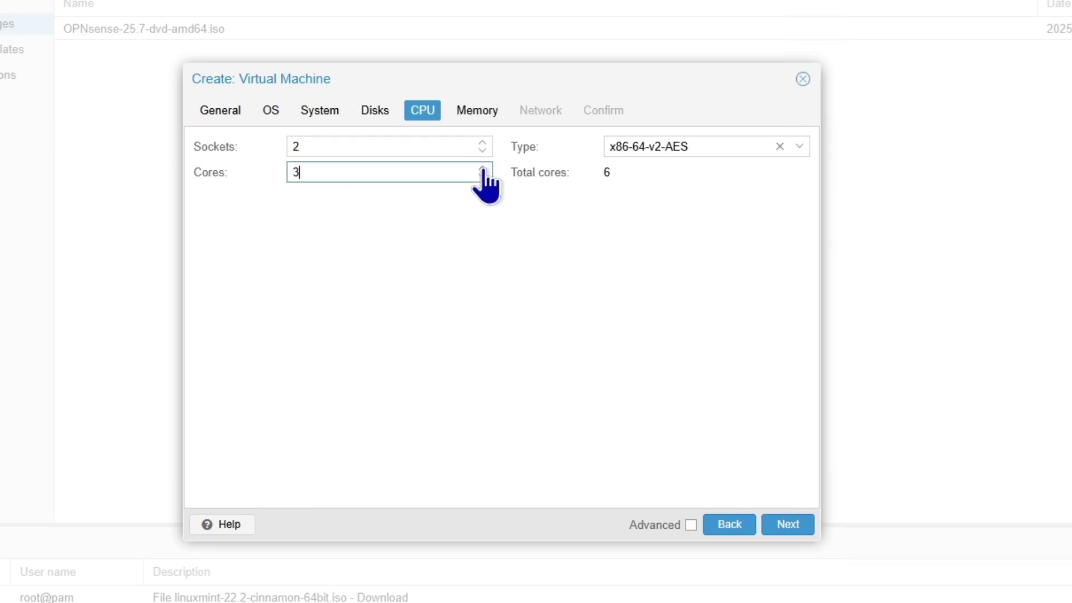
- Set memory to 32768 MiB and connect the network to bridge vmbr1
{"action": "left_click", "coordinate": [783, 529]}
{"action": "double_click", "coordinate": [450, 147]}
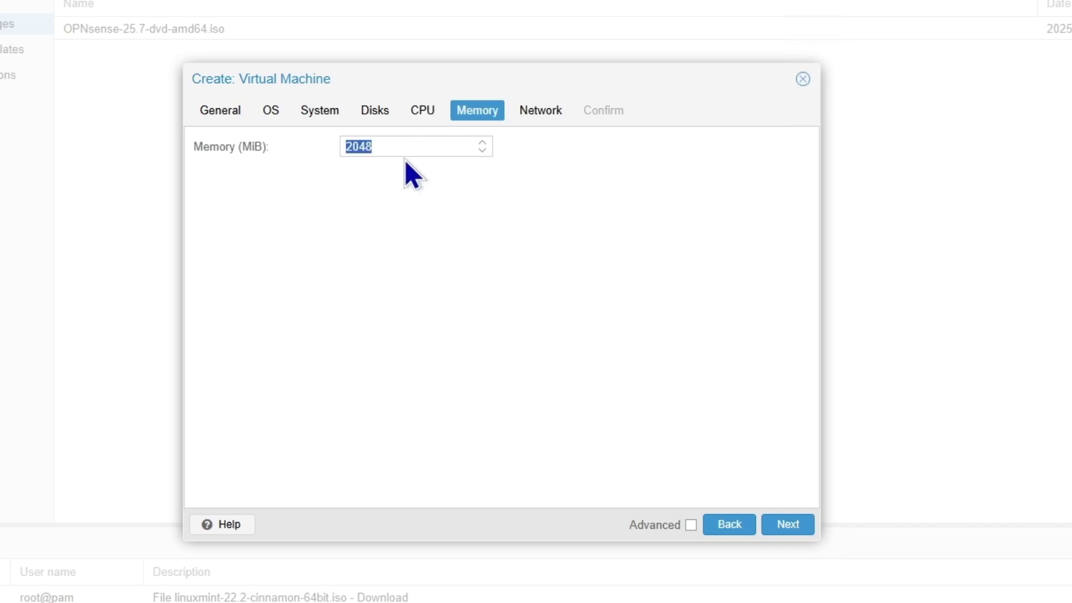
{"action": "type", "text": "332"}
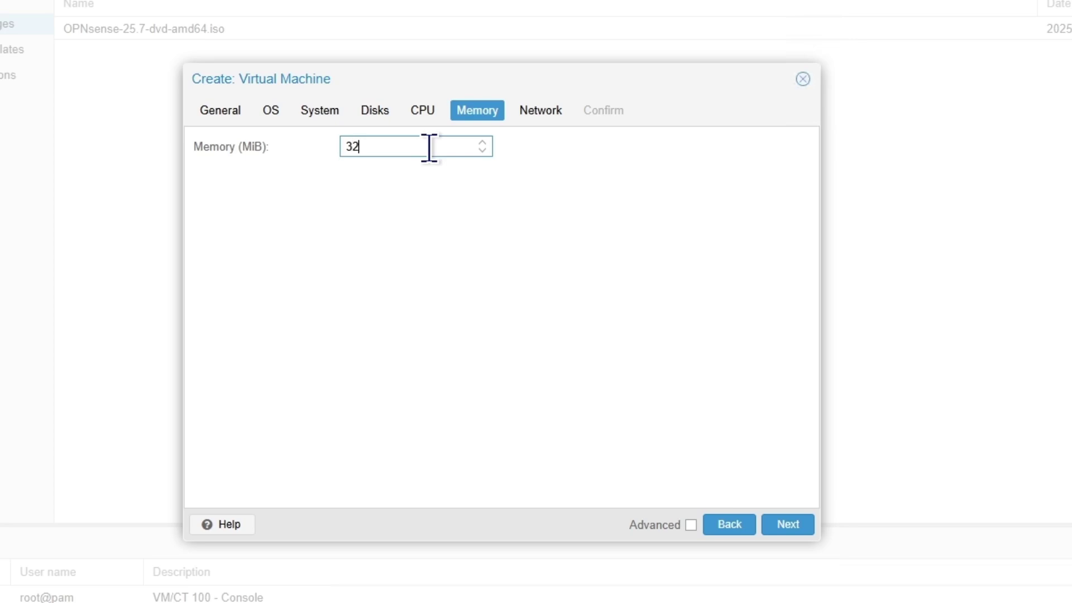
{"action": "type", "text": "68"}
{"action": "left_click", "coordinate": [781, 528]}
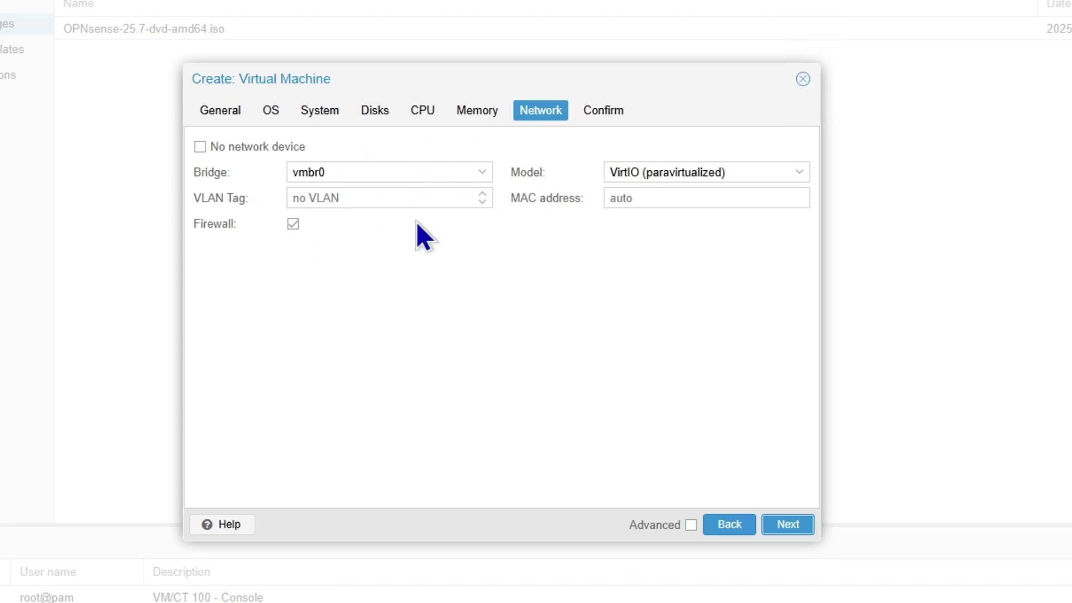
{"action": "left_click", "coordinate": [473, 173]}
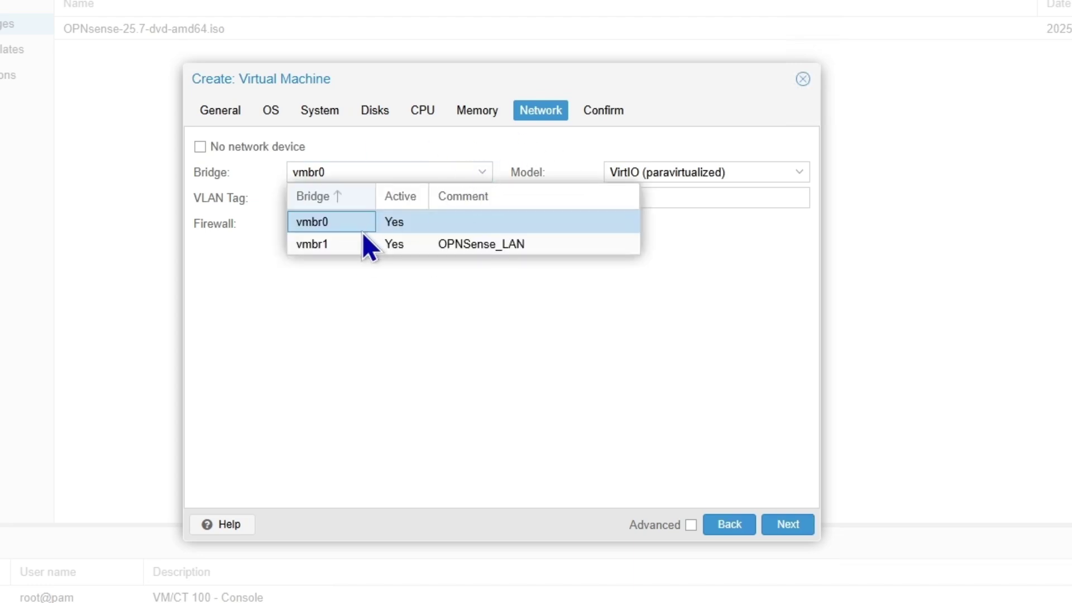
{"action": "left_click", "coordinate": [326, 247]}
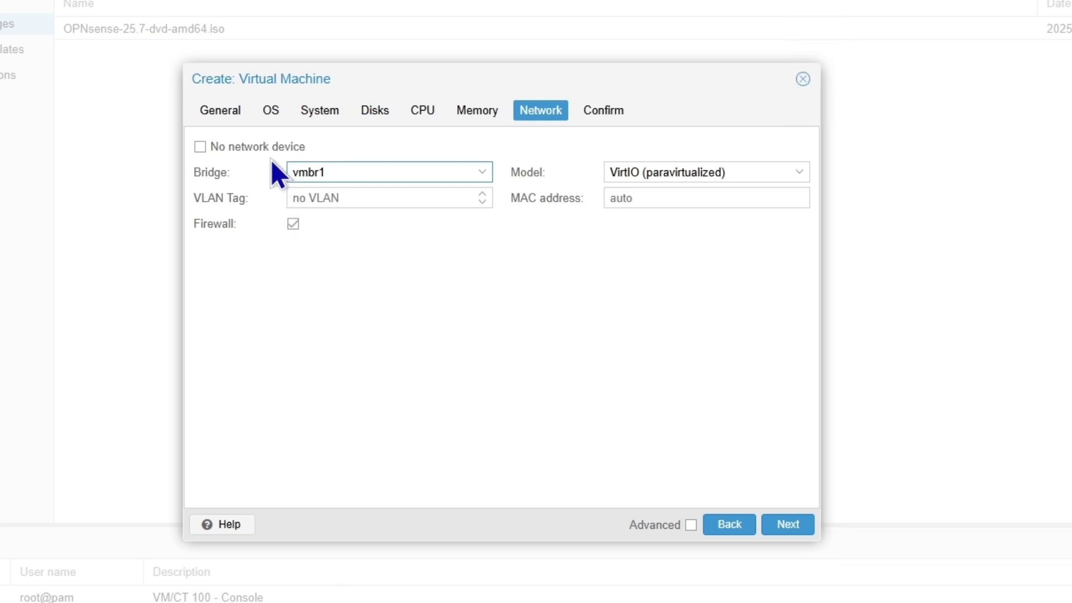
- Return to the OS settings, move the wizard window, and browse the ISO image list
{"action": "left_click", "coordinate": [268, 110]}
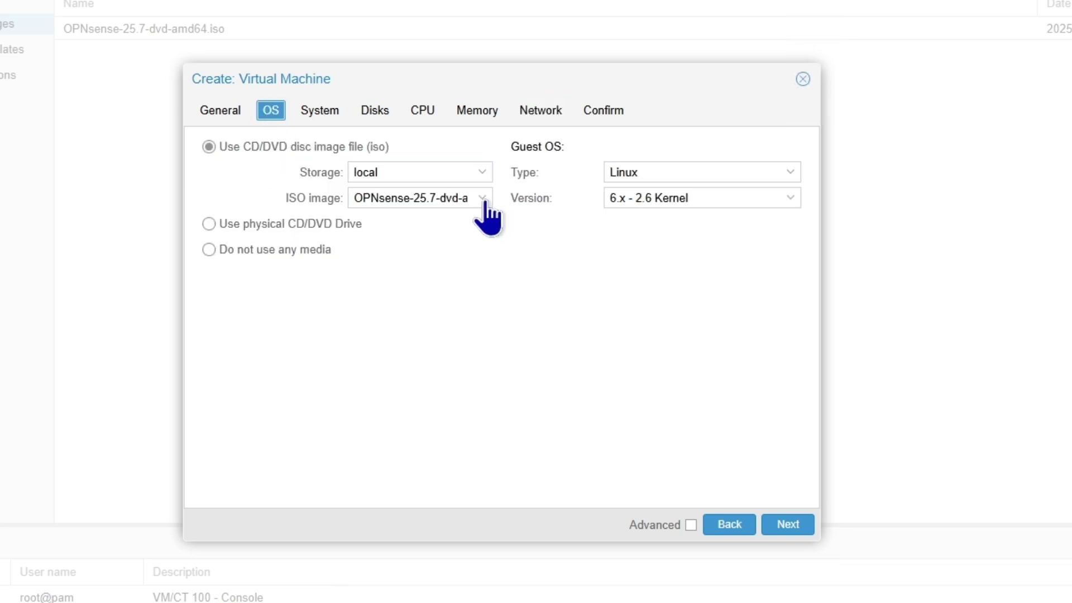
{"action": "left_click", "coordinate": [483, 198]}
{"action": "left_click", "coordinate": [469, 248]}
{"action": "left_click_drag", "start_coordinate": [476, 86], "coordinate": [442, 18]}
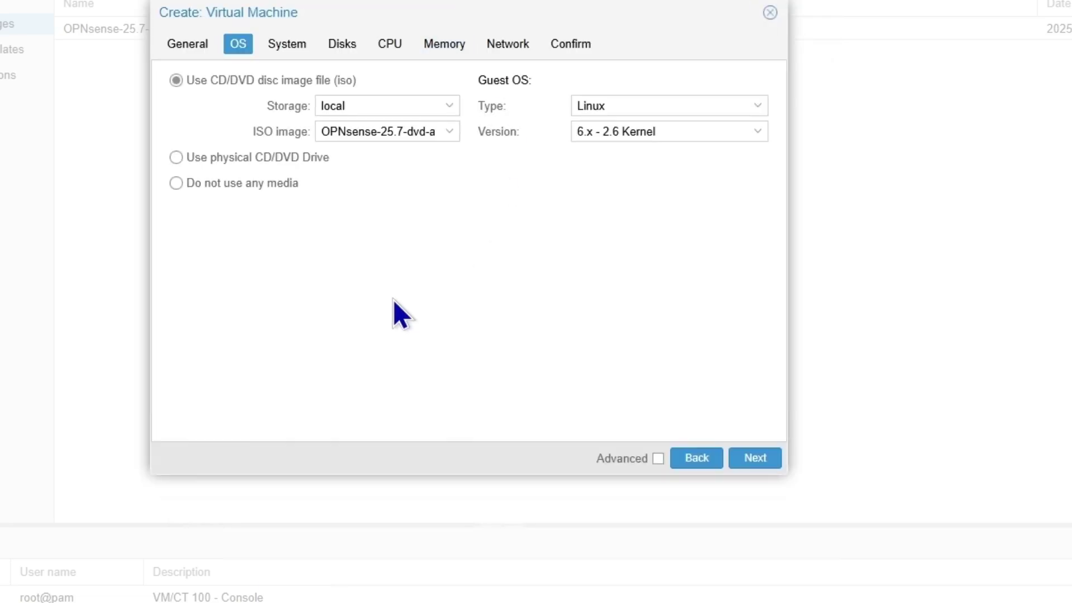
{"action": "left_click", "coordinate": [450, 131]}
{"action": "left_click", "coordinate": [449, 131]}
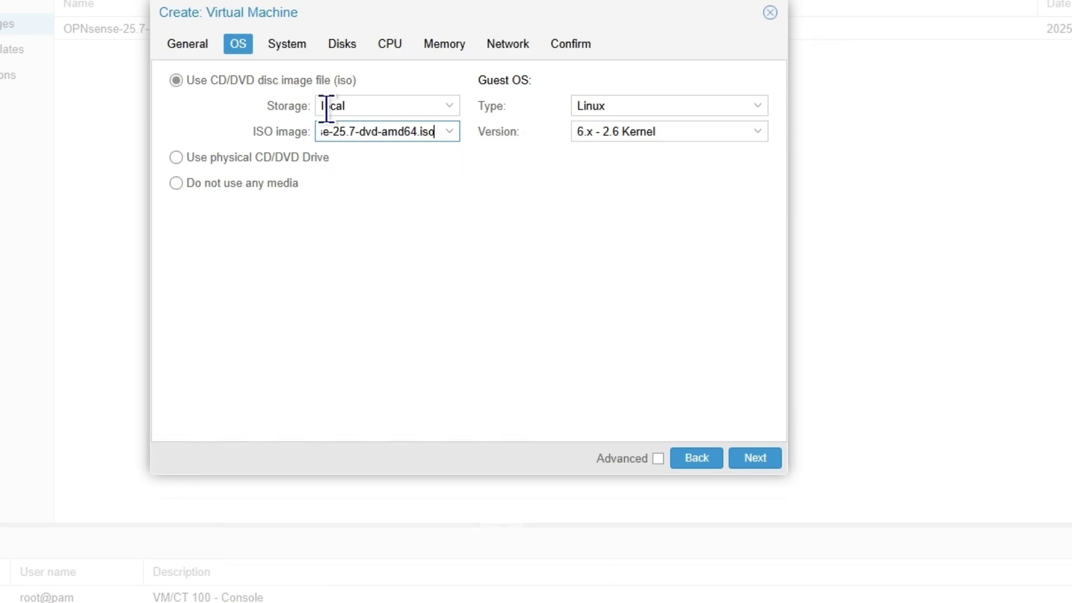
- Review the General and System settings and recheck the local storage and ISO selection
{"action": "left_click", "coordinate": [177, 44]}
{"action": "left_click", "coordinate": [284, 46]}
{"action": "left_click", "coordinate": [246, 44]}
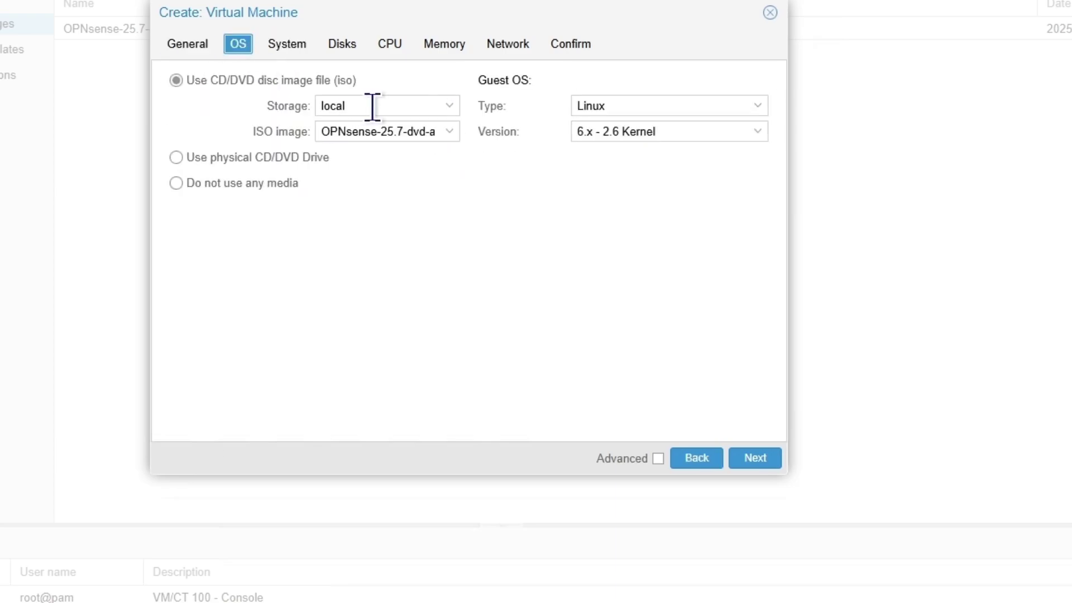
{"action": "left_click", "coordinate": [421, 131]}
{"action": "left_click", "coordinate": [427, 177]}
{"action": "left_click", "coordinate": [436, 112]}
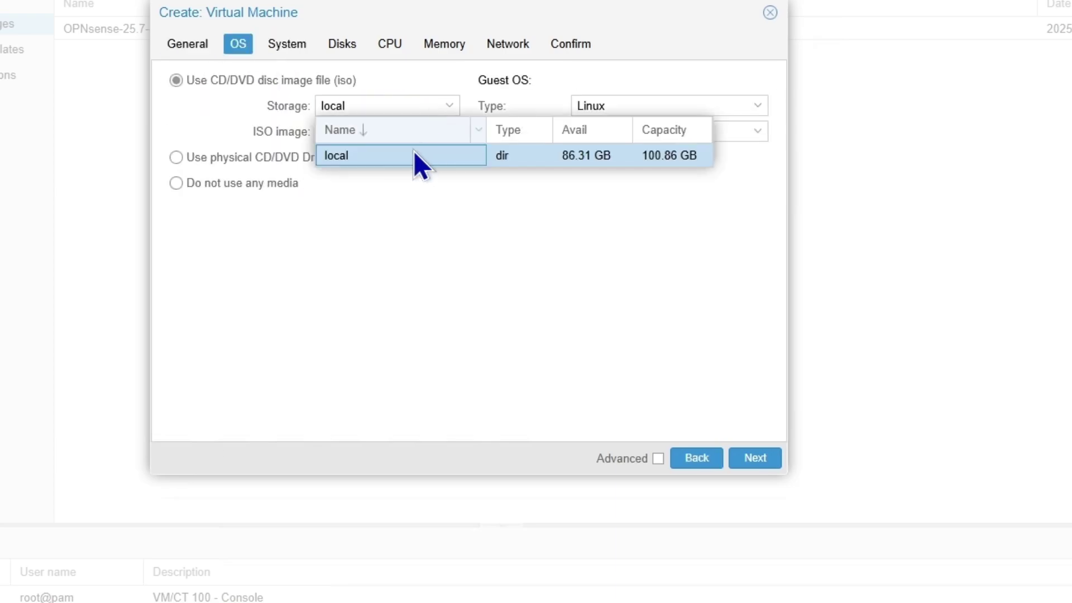
{"action": "left_click", "coordinate": [414, 154]}
{"action": "left_click", "coordinate": [441, 139]}
{"action": "left_click", "coordinate": [421, 182]}
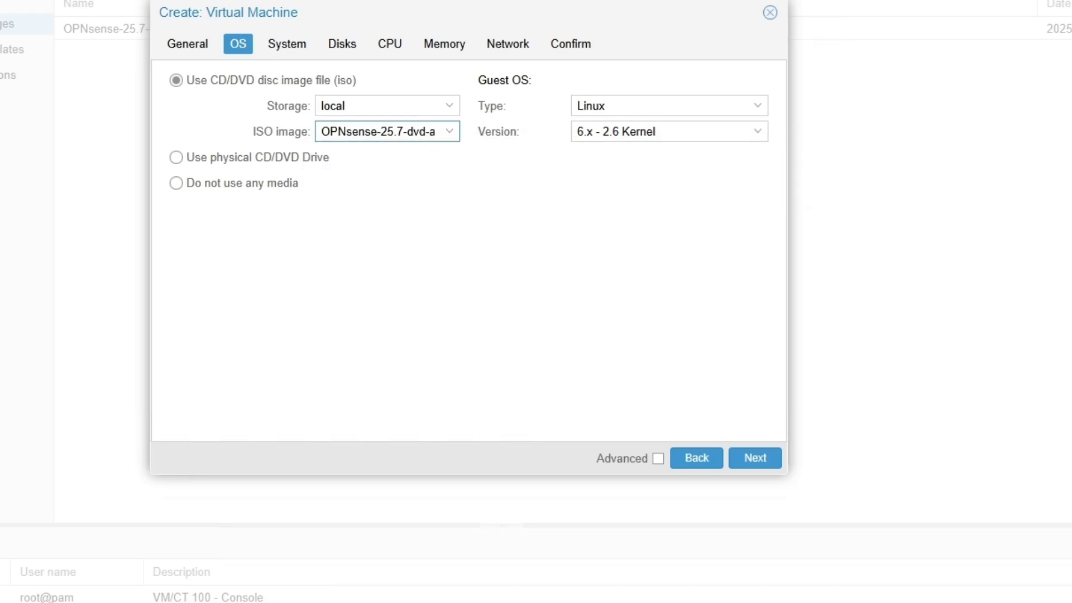
- Choose linuxmint-22.2-cinnamon-64bit.iso, then review the network and Confirm summary
{"action": "left_click", "coordinate": [428, 131]}
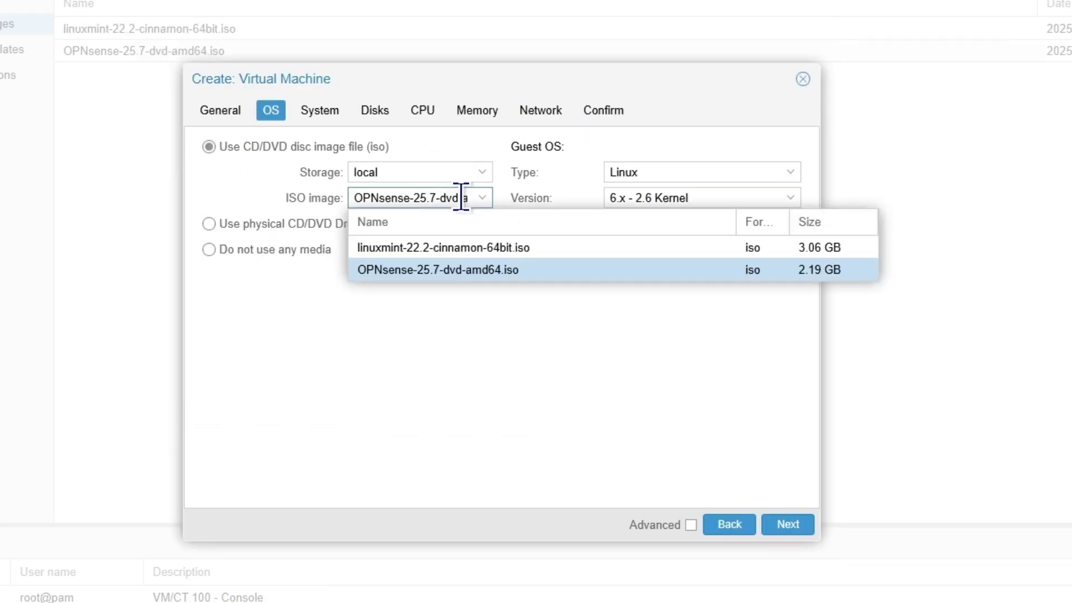
{"action": "left_click", "coordinate": [385, 248]}
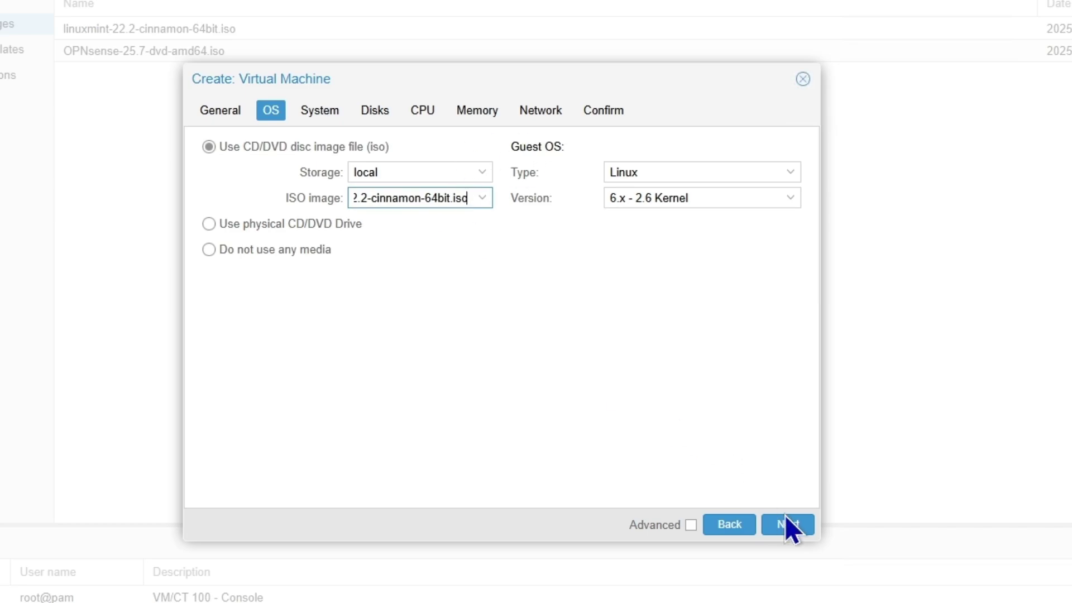
{"action": "left_click", "coordinate": [540, 111]}
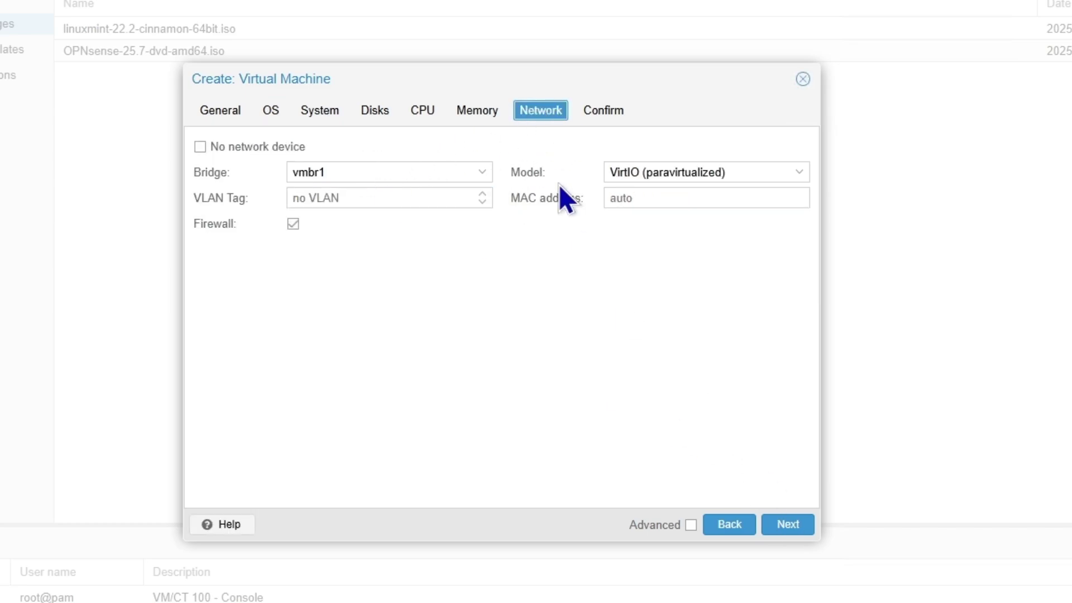
{"action": "left_click", "coordinate": [618, 109]}
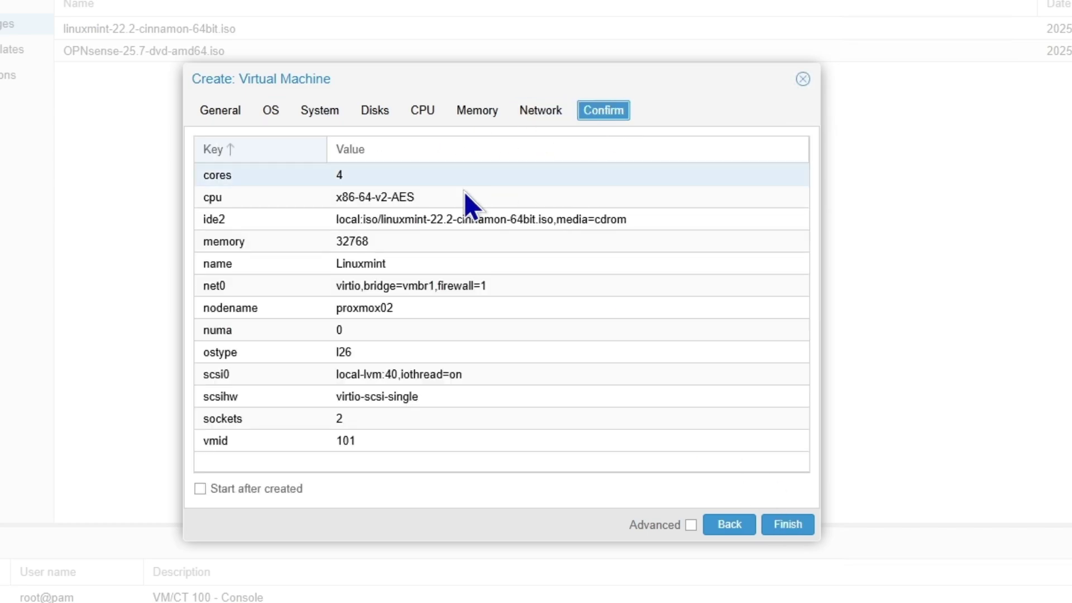
- Create VM 101 (Linuxmint) set to start after creation, and select node proxmox02
{"action": "left_click", "coordinate": [246, 490]}
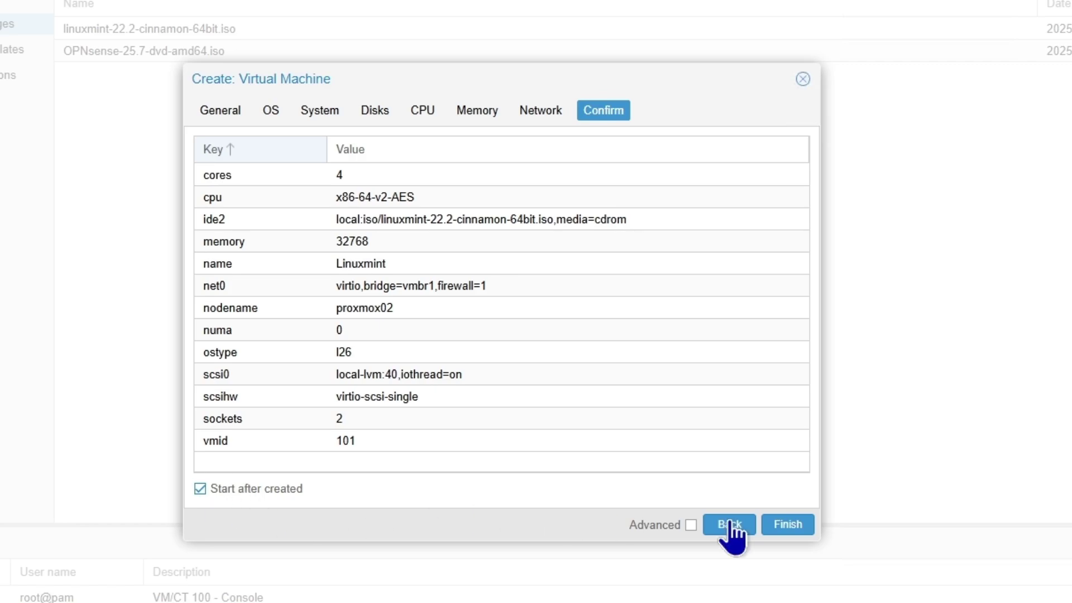
{"action": "left_click", "coordinate": [787, 524]}
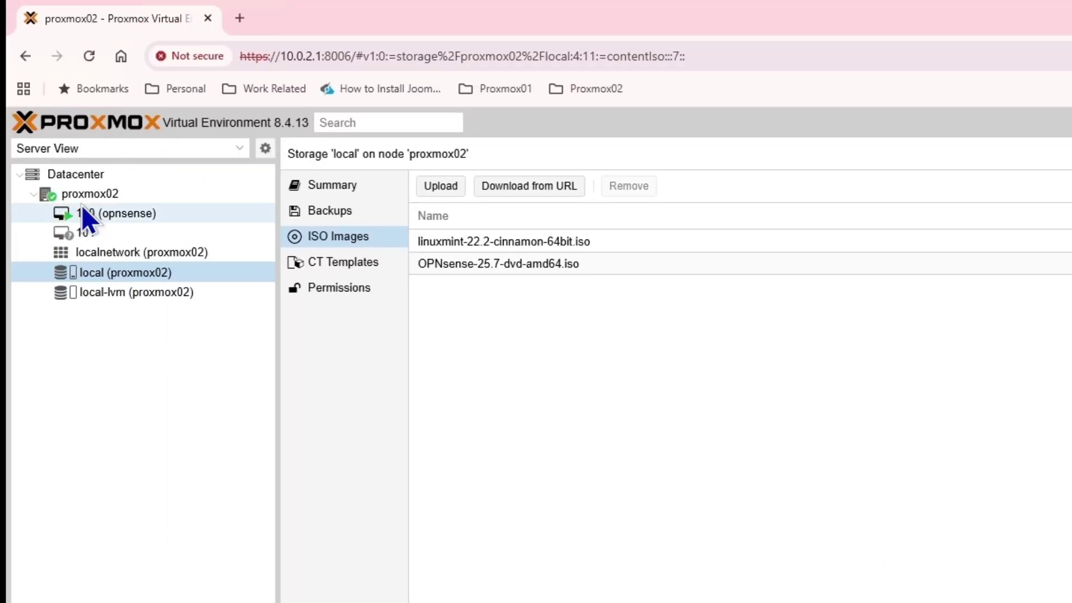
{"action": "left_click", "coordinate": [89, 193]}
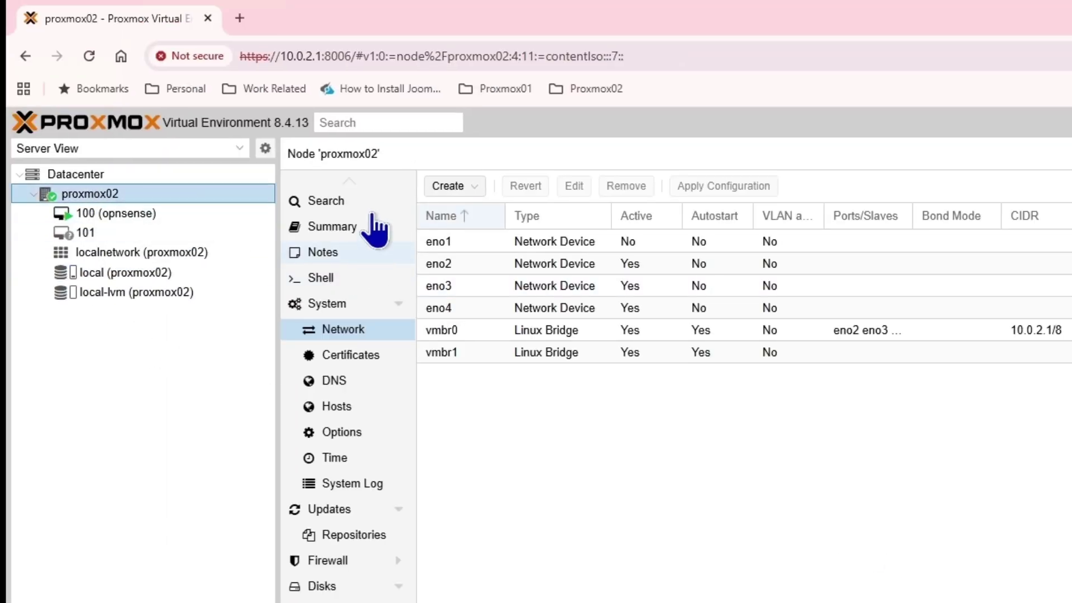
- Check proxmox02's RAM usage on its Summary, then open VM 101's noVNC console
{"action": "left_click", "coordinate": [359, 229]}
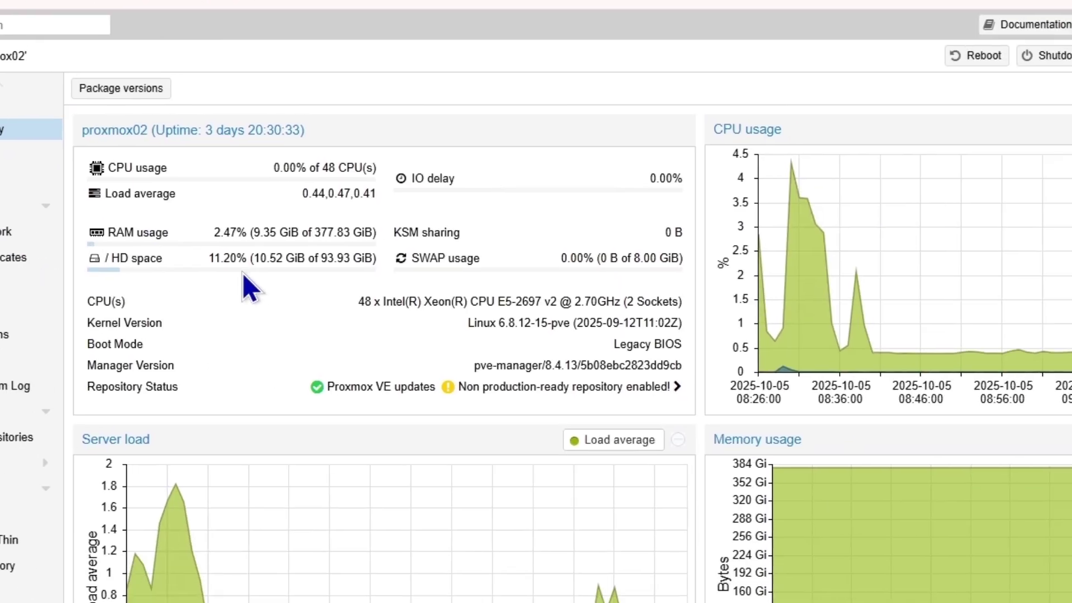
{"action": "double_click", "coordinate": [715, 330]}
{"action": "left_click_drag", "start_coordinate": [329, 232], "coordinate": [296, 232]}
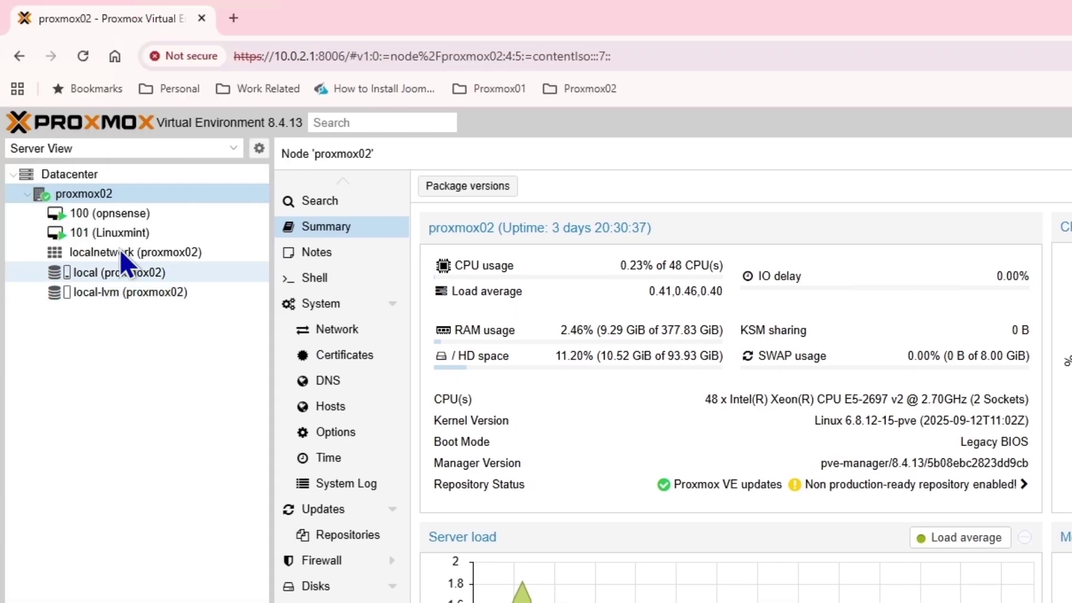
{"action": "double_click", "coordinate": [124, 230]}
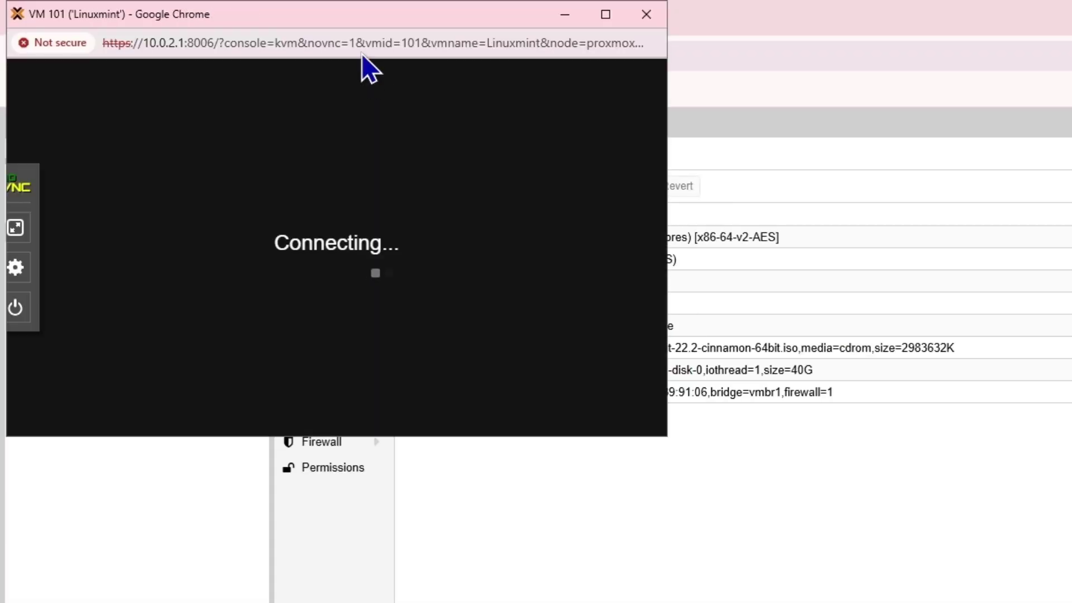
- Move the VM 101 console window aside and close the Proxmox window behind it
{"action": "left_click_drag", "start_coordinate": [347, 24], "coordinate": [933, 187]}
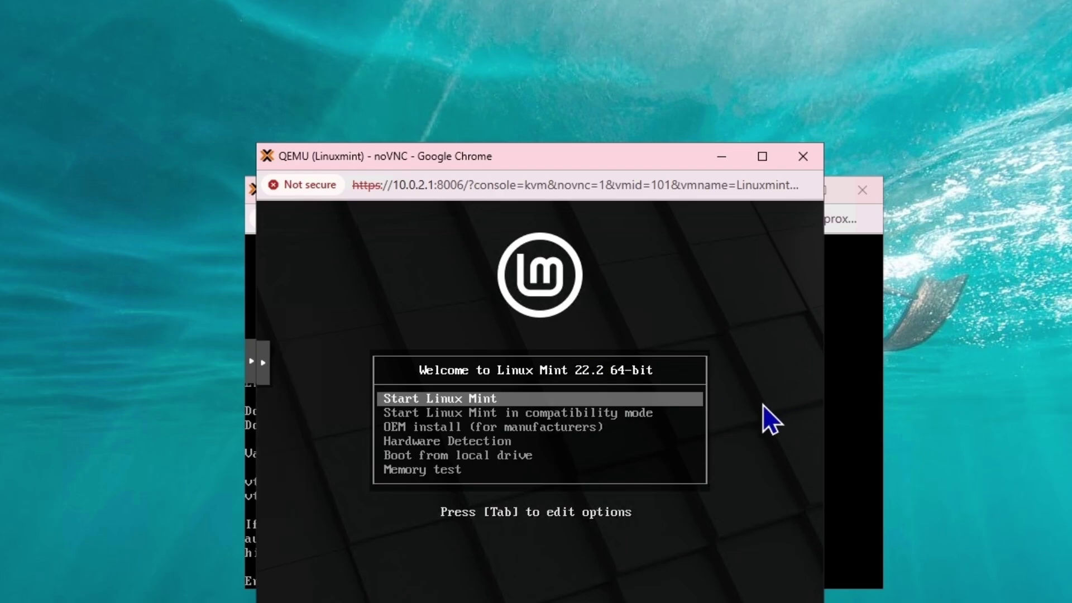
{"action": "left_click", "coordinate": [871, 187]}
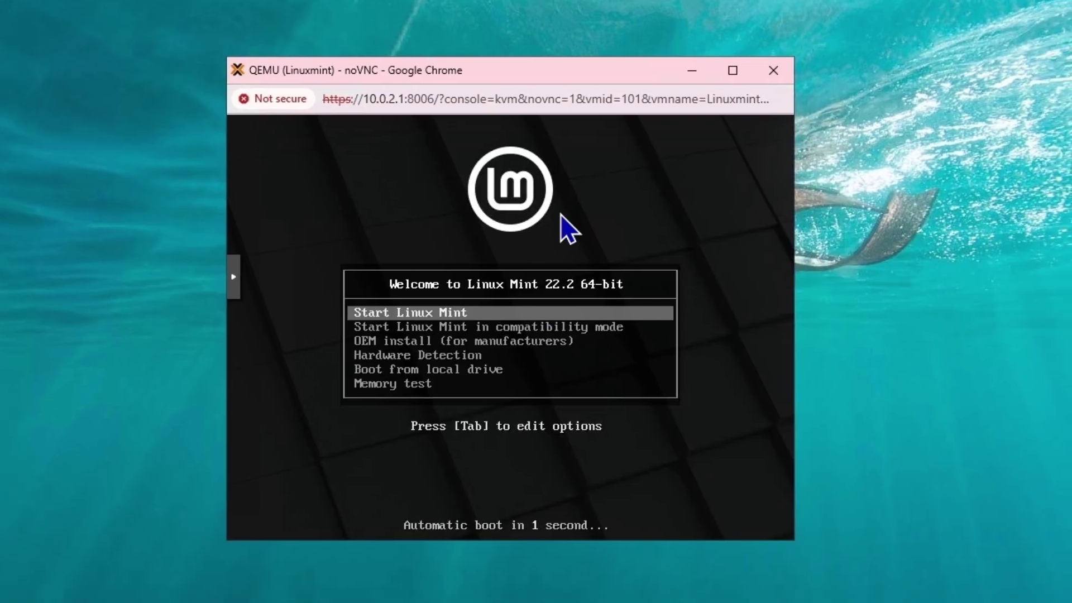
{"action": "left_click_drag", "start_coordinate": [547, 65], "coordinate": [422, 10]}
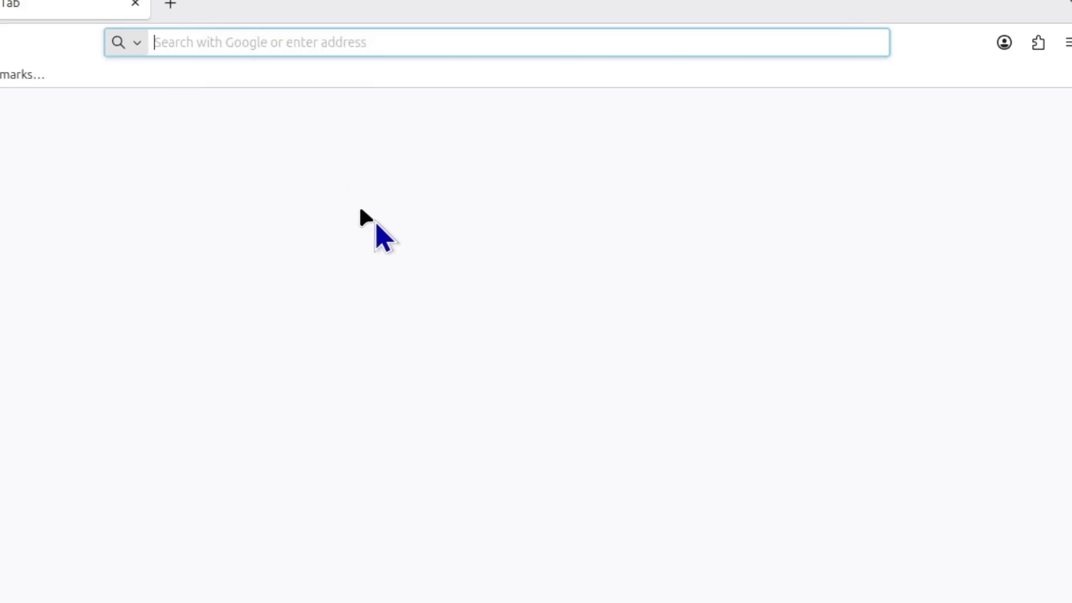
- Browse to 172.16.0.1 in Firefox and accept the self-signed certificate risk
{"action": "left_click", "coordinate": [276, 41]}
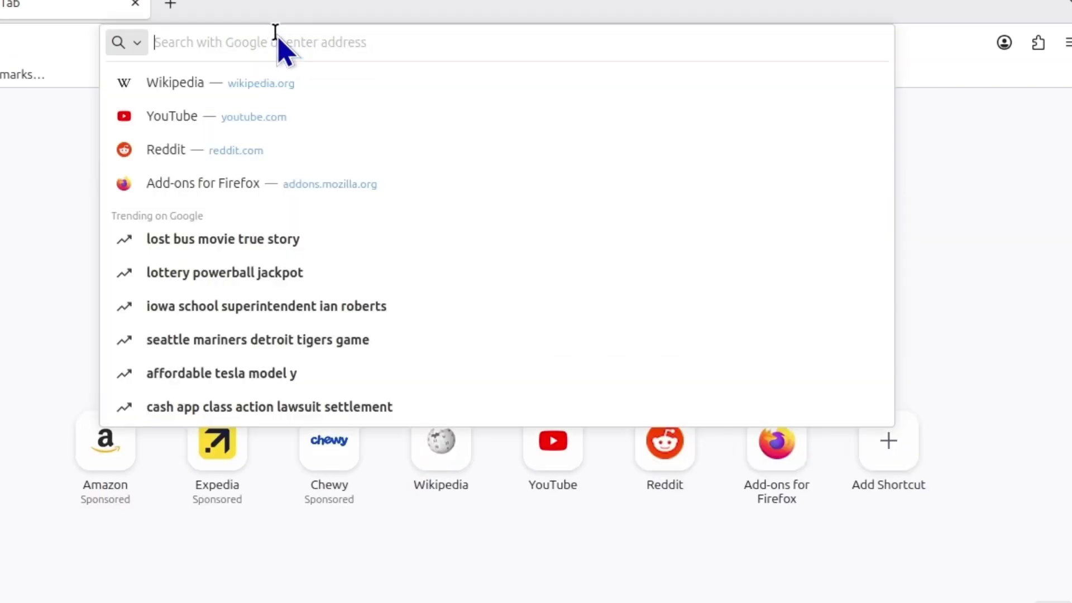
{"action": "type", "text": "172.16.0.1"}
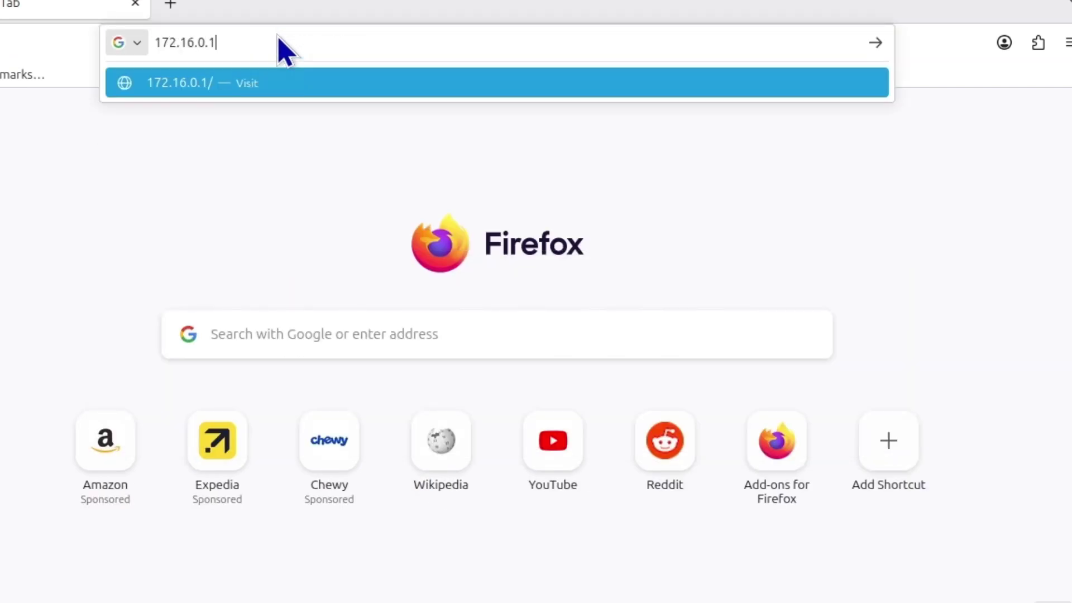
{"action": "key", "text": "Return"}
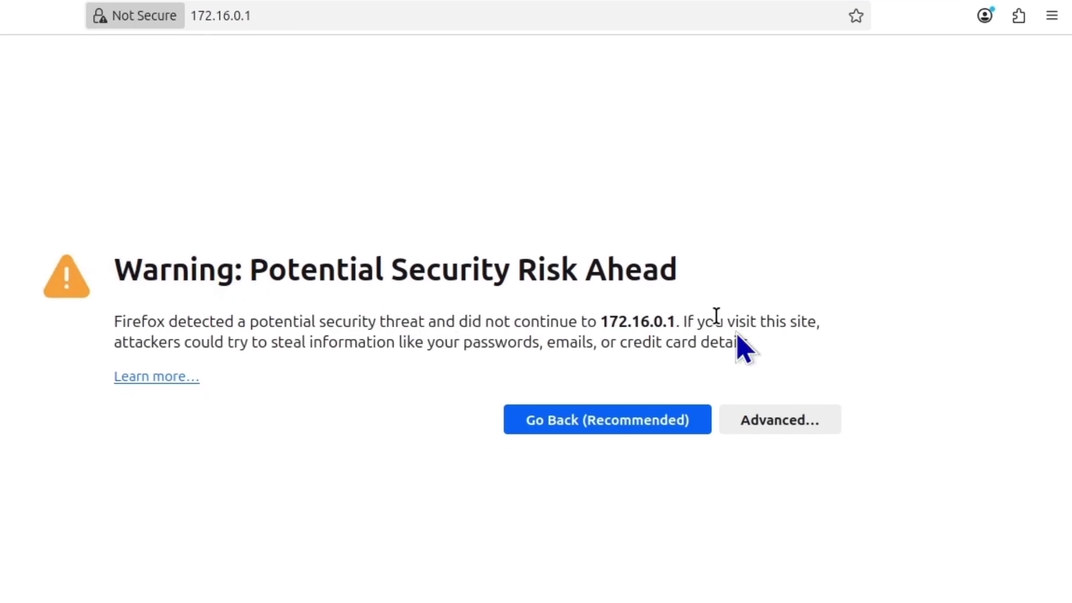
{"action": "left_click", "coordinate": [765, 429]}
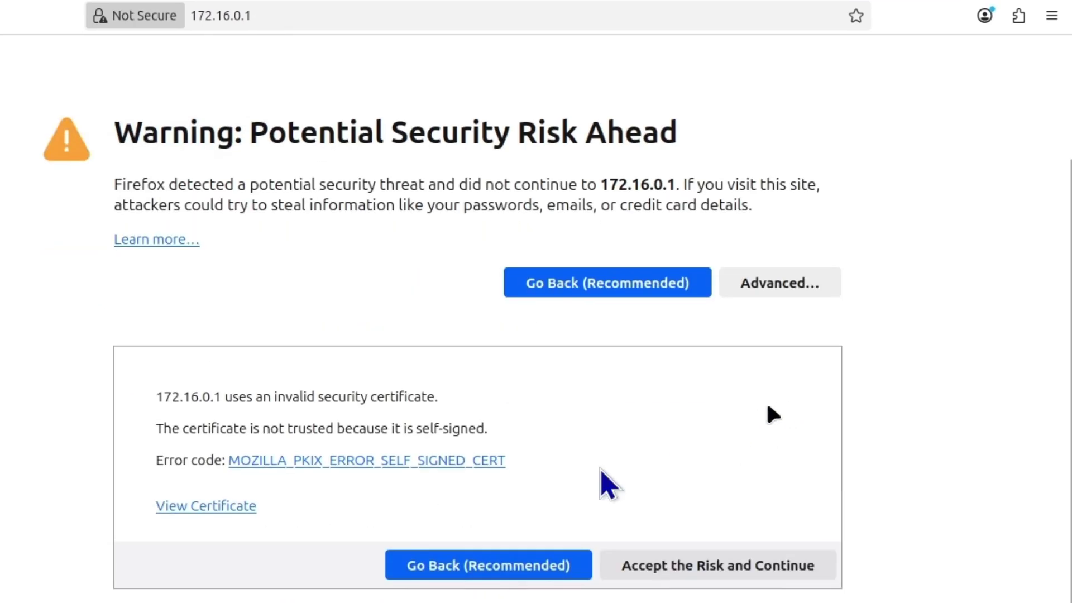
{"action": "left_click", "coordinate": [735, 577]}
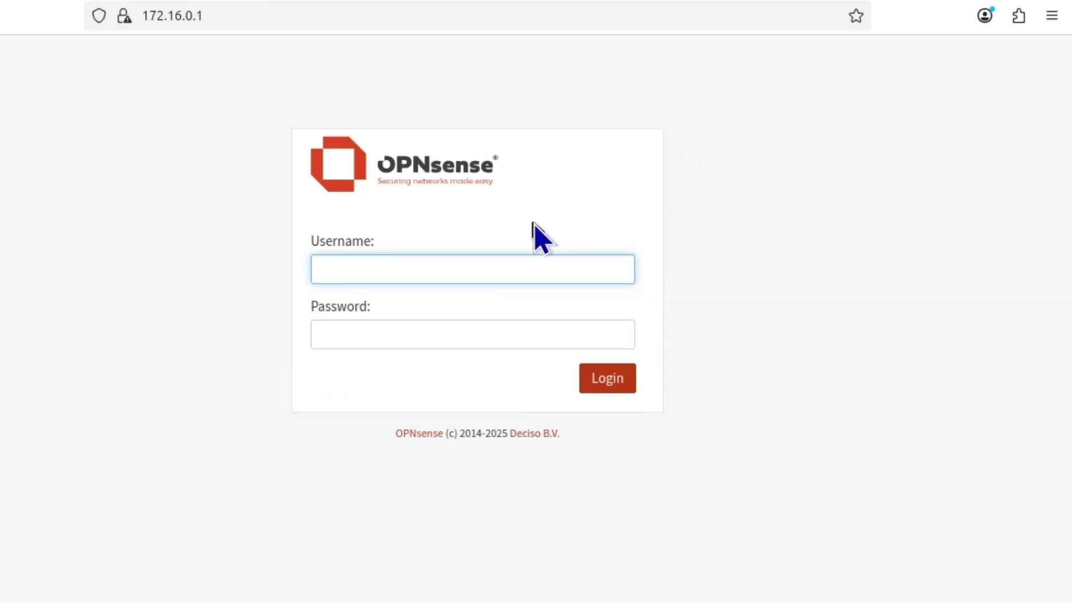
- Log into OPNsense as root with the admin password
{"action": "type", "text": "rtoo"}
{"action": "key", "text": "BackSpace"}
{"action": "type", "text": "oot"}
{"action": "key", "text": "Tab"}
{"action": "type", "text": "opns"}
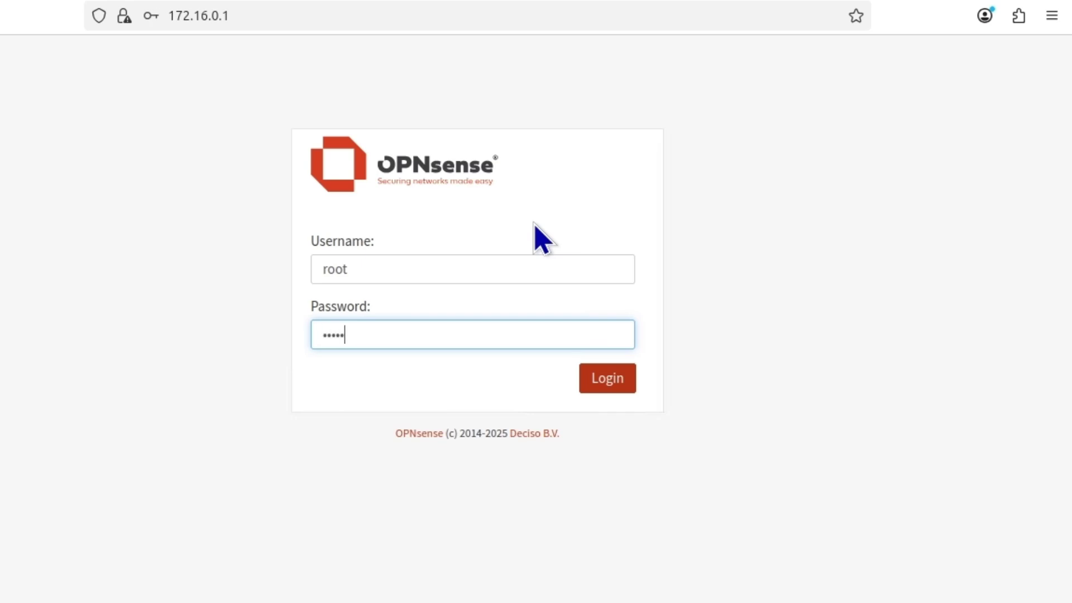
{"action": "key", "text": "Return"}
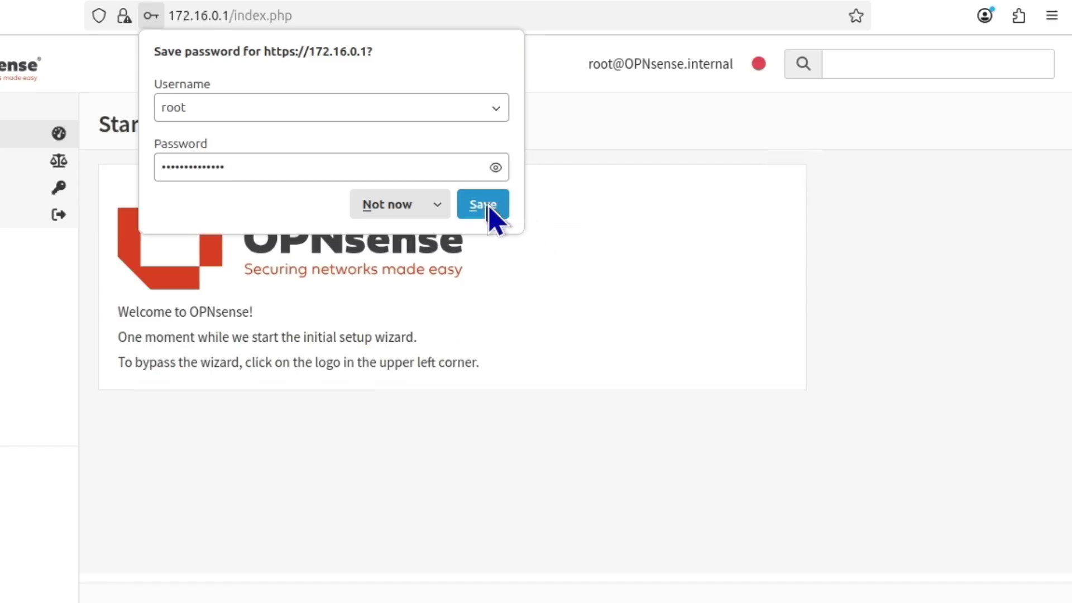
- Decline Firefox's offer to save the password and browse the OPNsense wizard page
{"action": "left_click", "coordinate": [394, 204]}
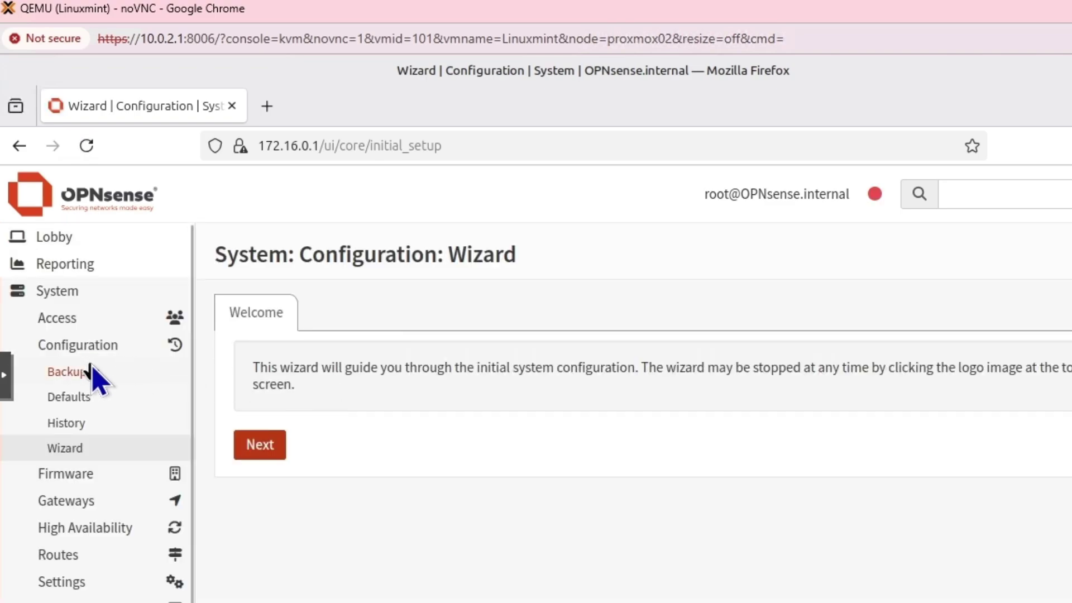
{"action": "scroll", "coordinate": [94, 373], "scroll_direction": "down", "scroll_amount": 2}
{"action": "scroll", "coordinate": [95, 378], "scroll_direction": "down", "scroll_amount": 1}
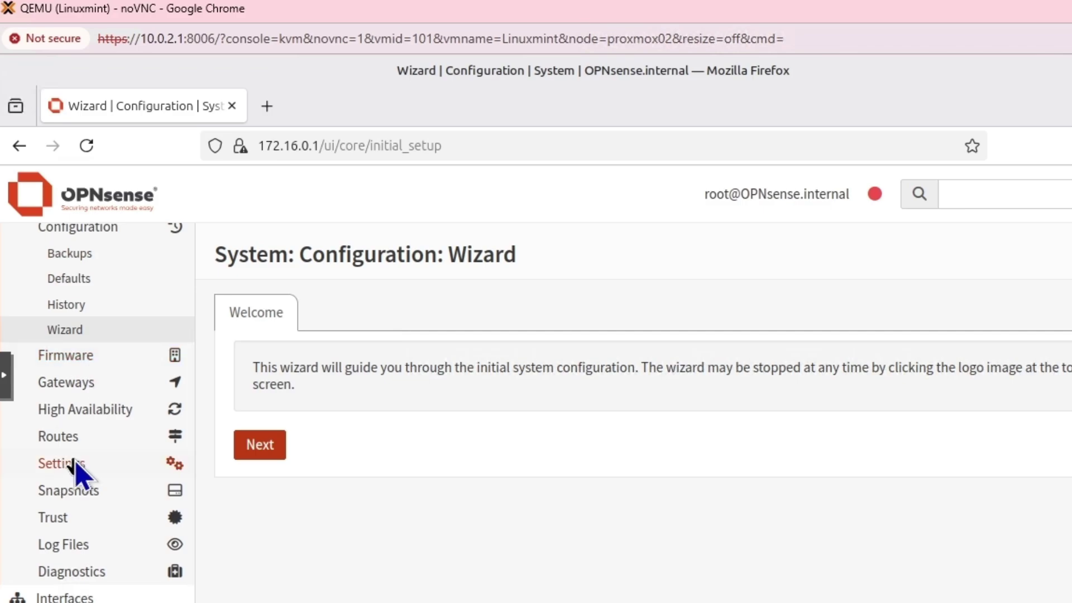
{"action": "scroll", "coordinate": [78, 467], "scroll_direction": "up", "scroll_amount": 3}
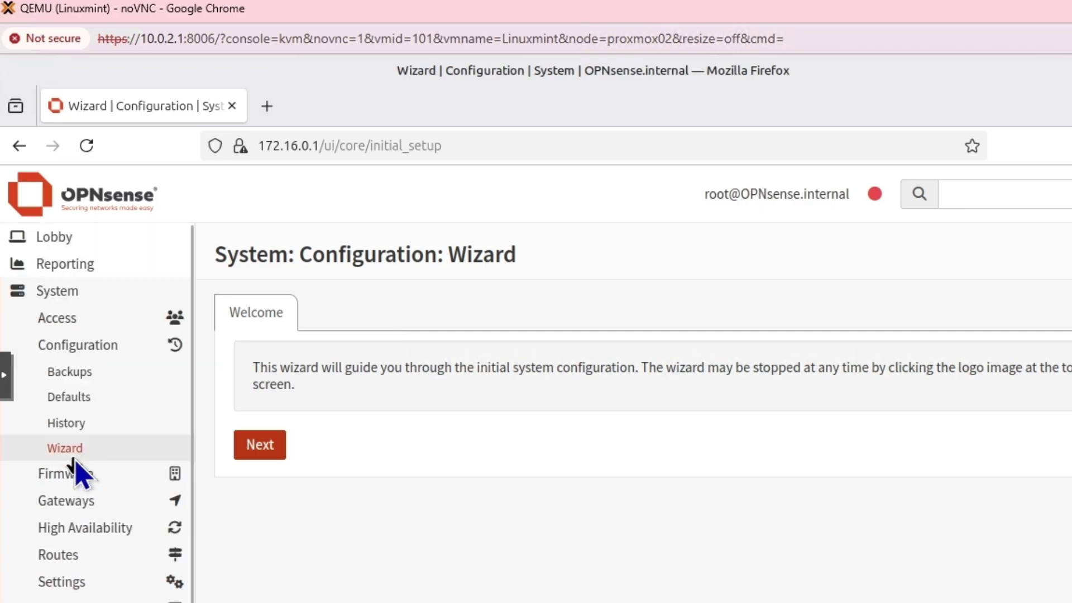